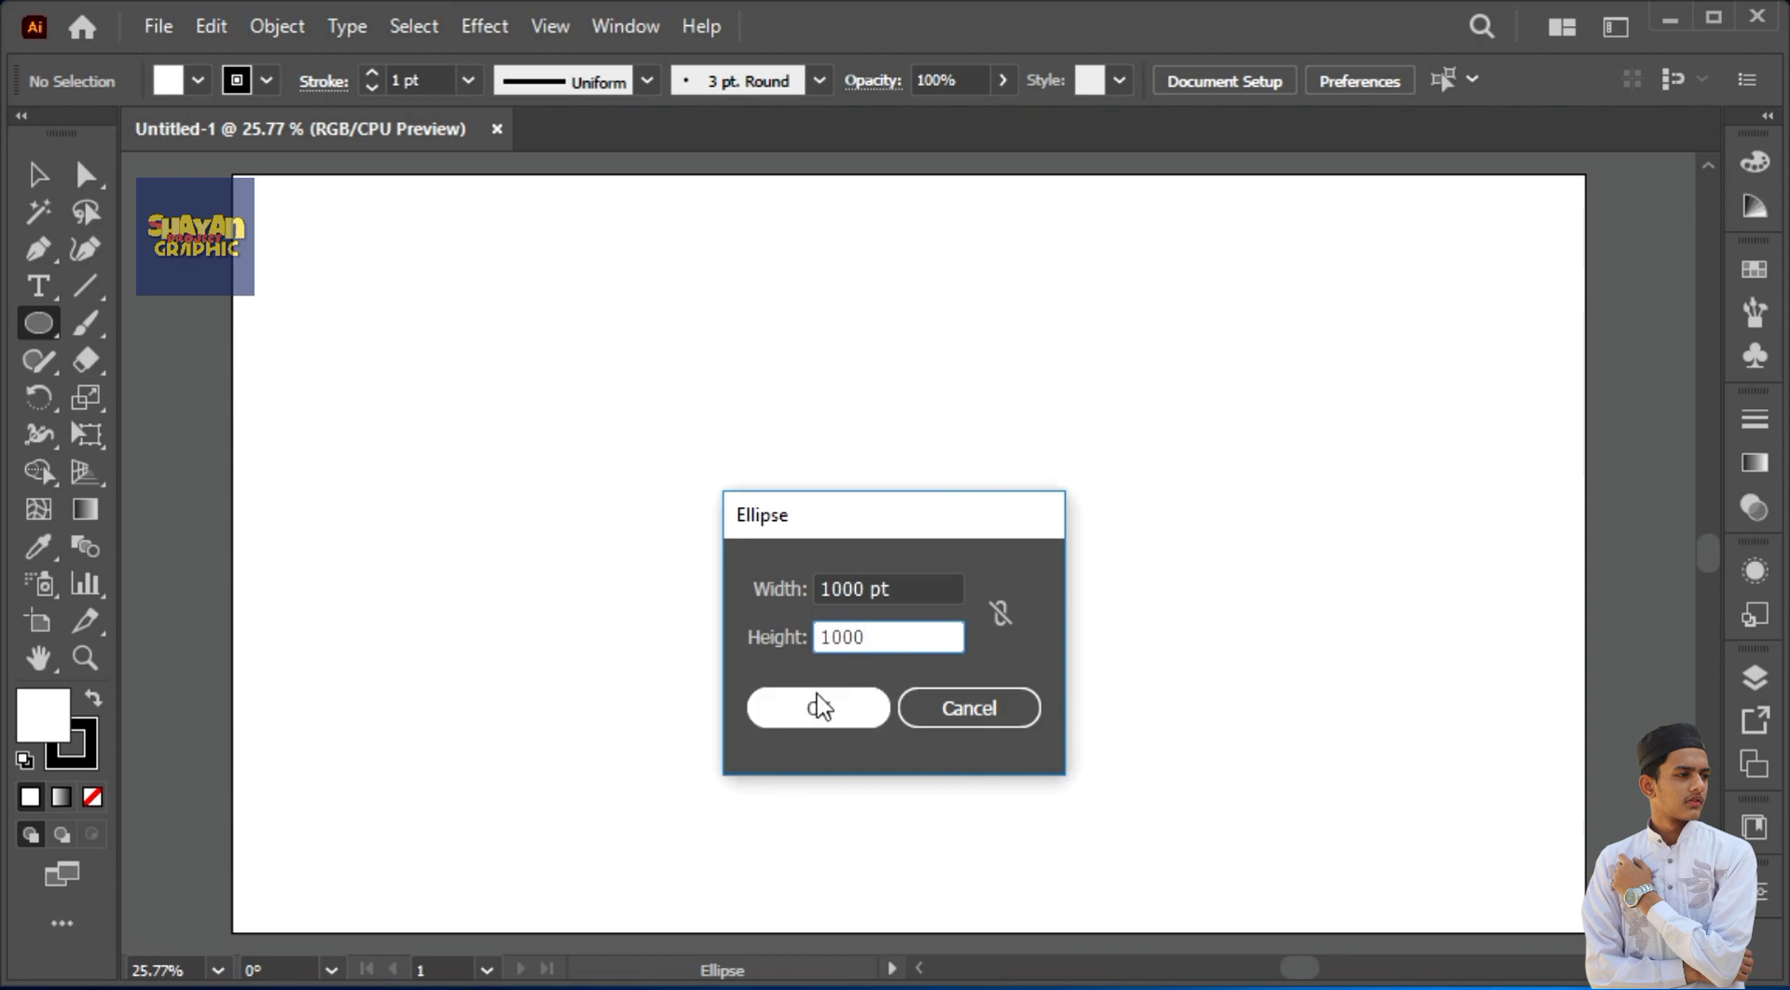
# Step: Create a 1000 pt by 1000 pt circle with the Ellipse tool and move it to the middle of the artboard
pyautogui.click(820, 707)
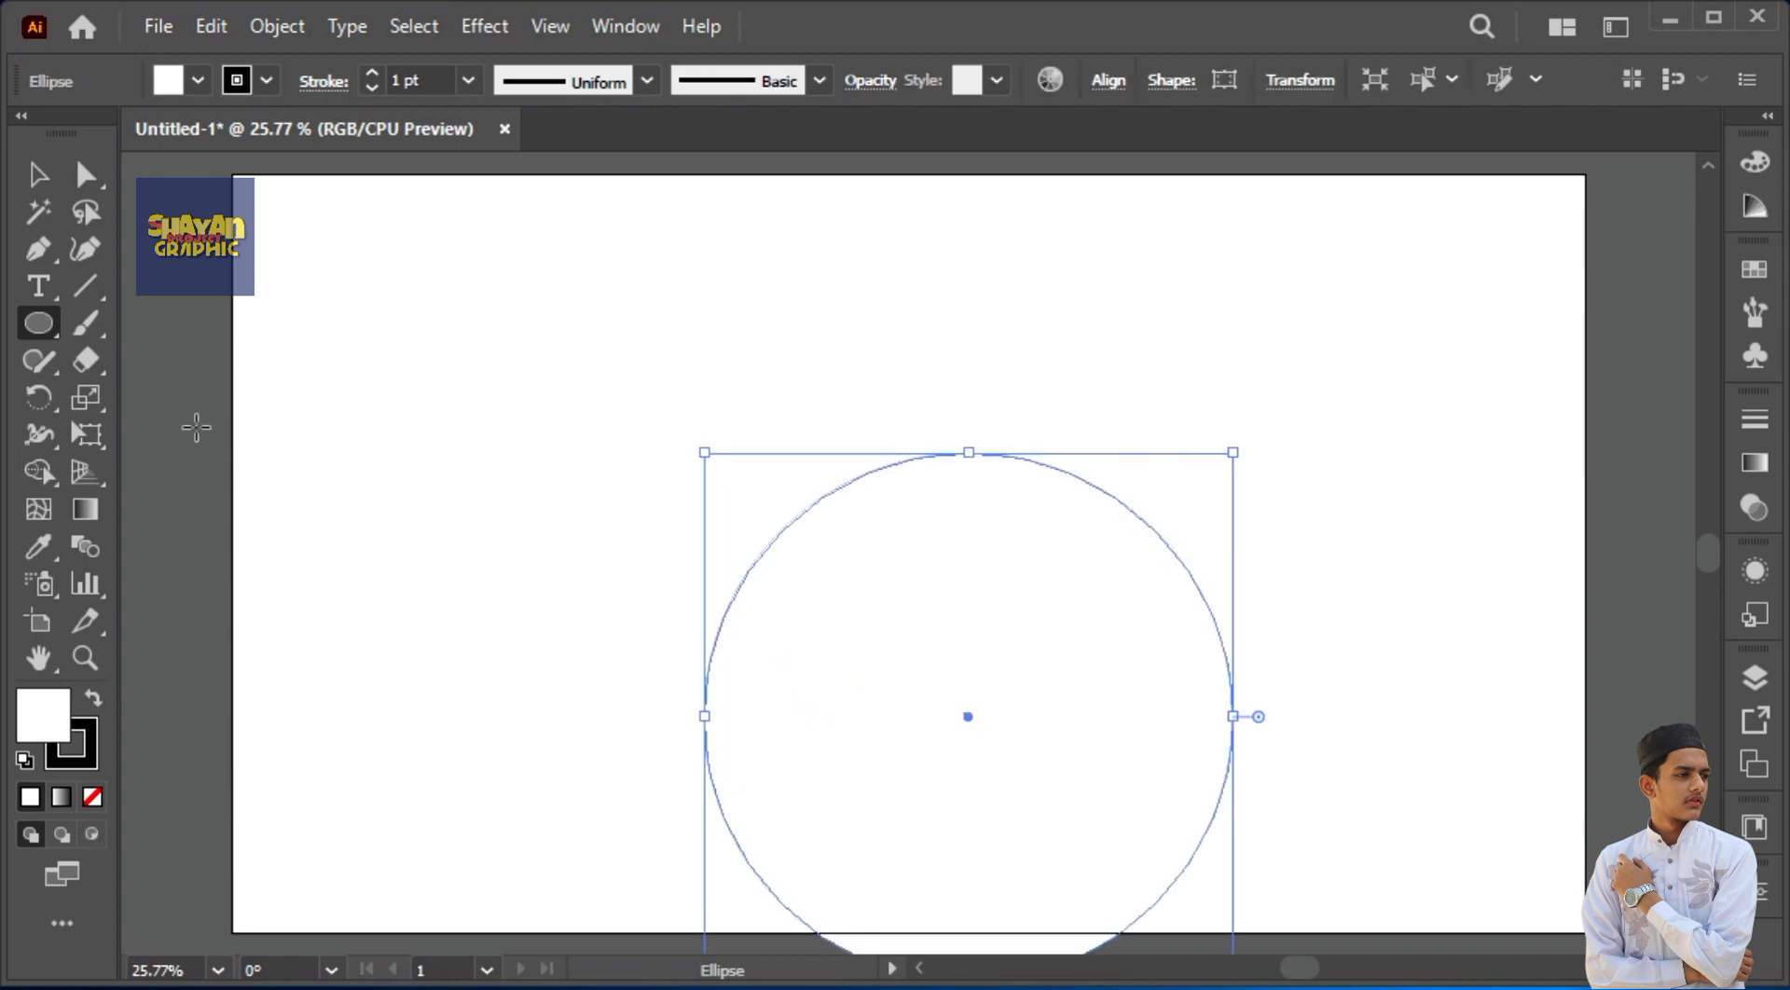
pyautogui.click(35, 175)
pyautogui.moveTo(966, 723); pyautogui.dragTo(845, 566)
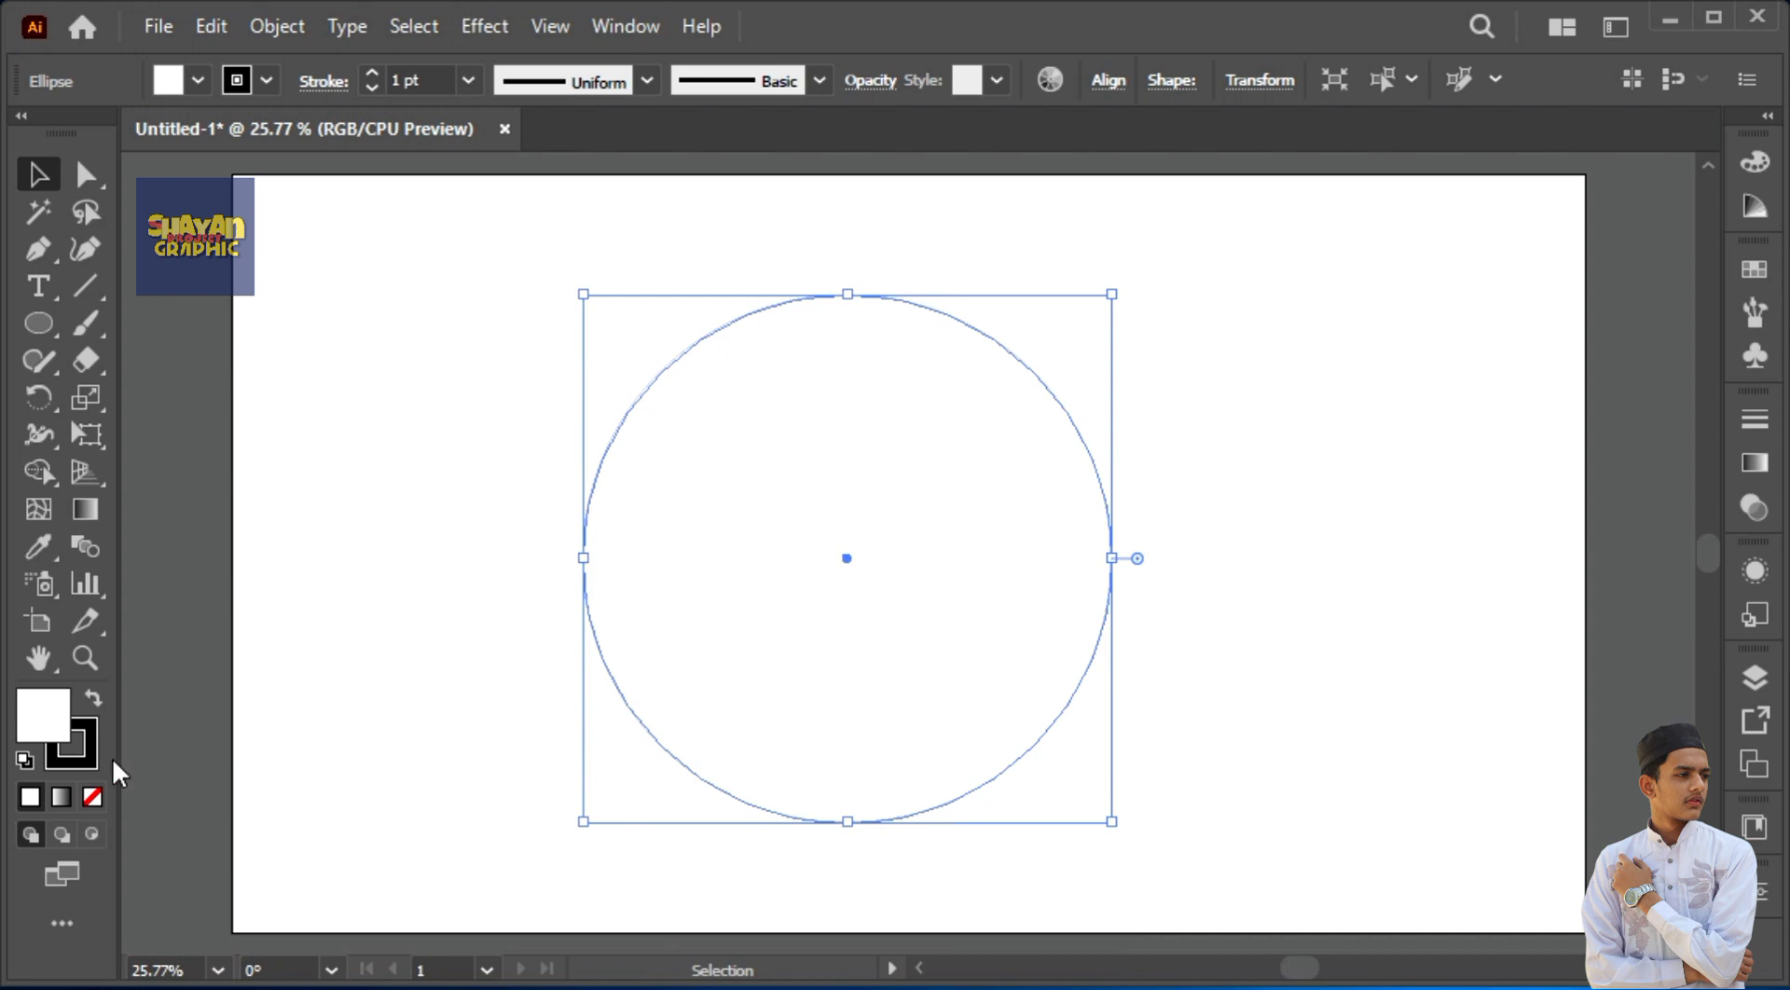
# Step: Remove the circle's stroke and fill it with the pinkish red ff4560
pyautogui.click(87, 742)
pyautogui.click(92, 798)
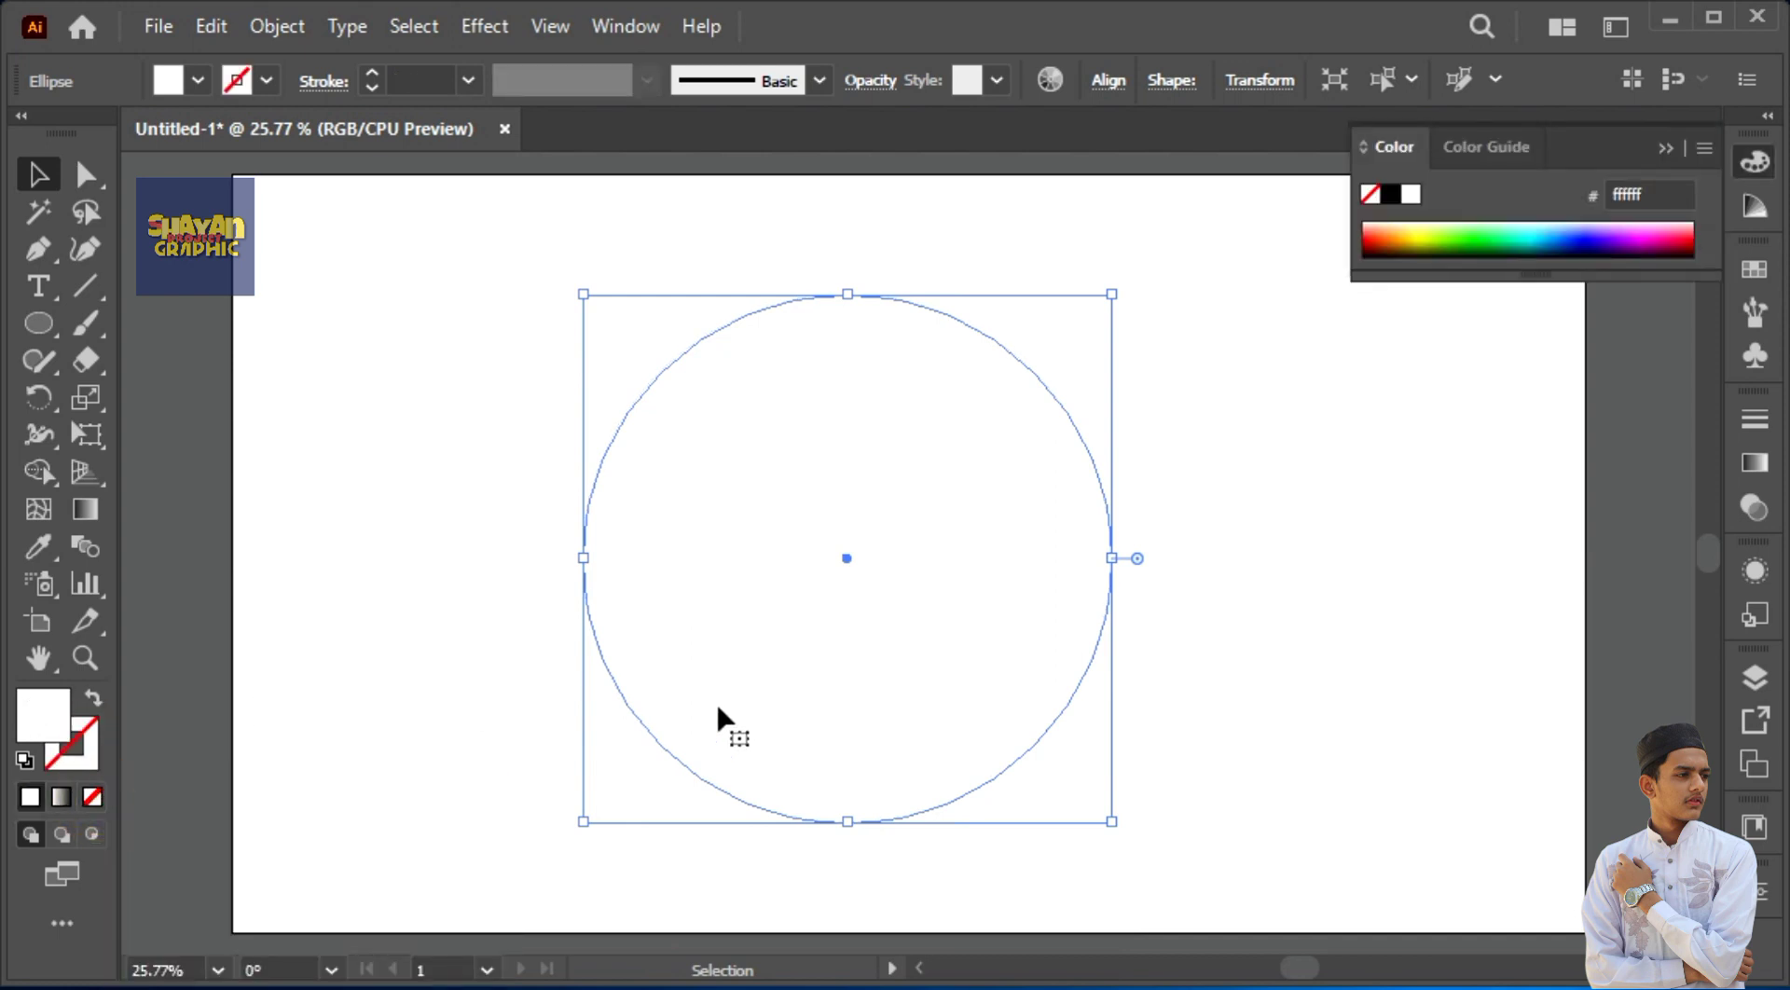
pyautogui.click(1702, 147)
pyautogui.click(1572, 165)
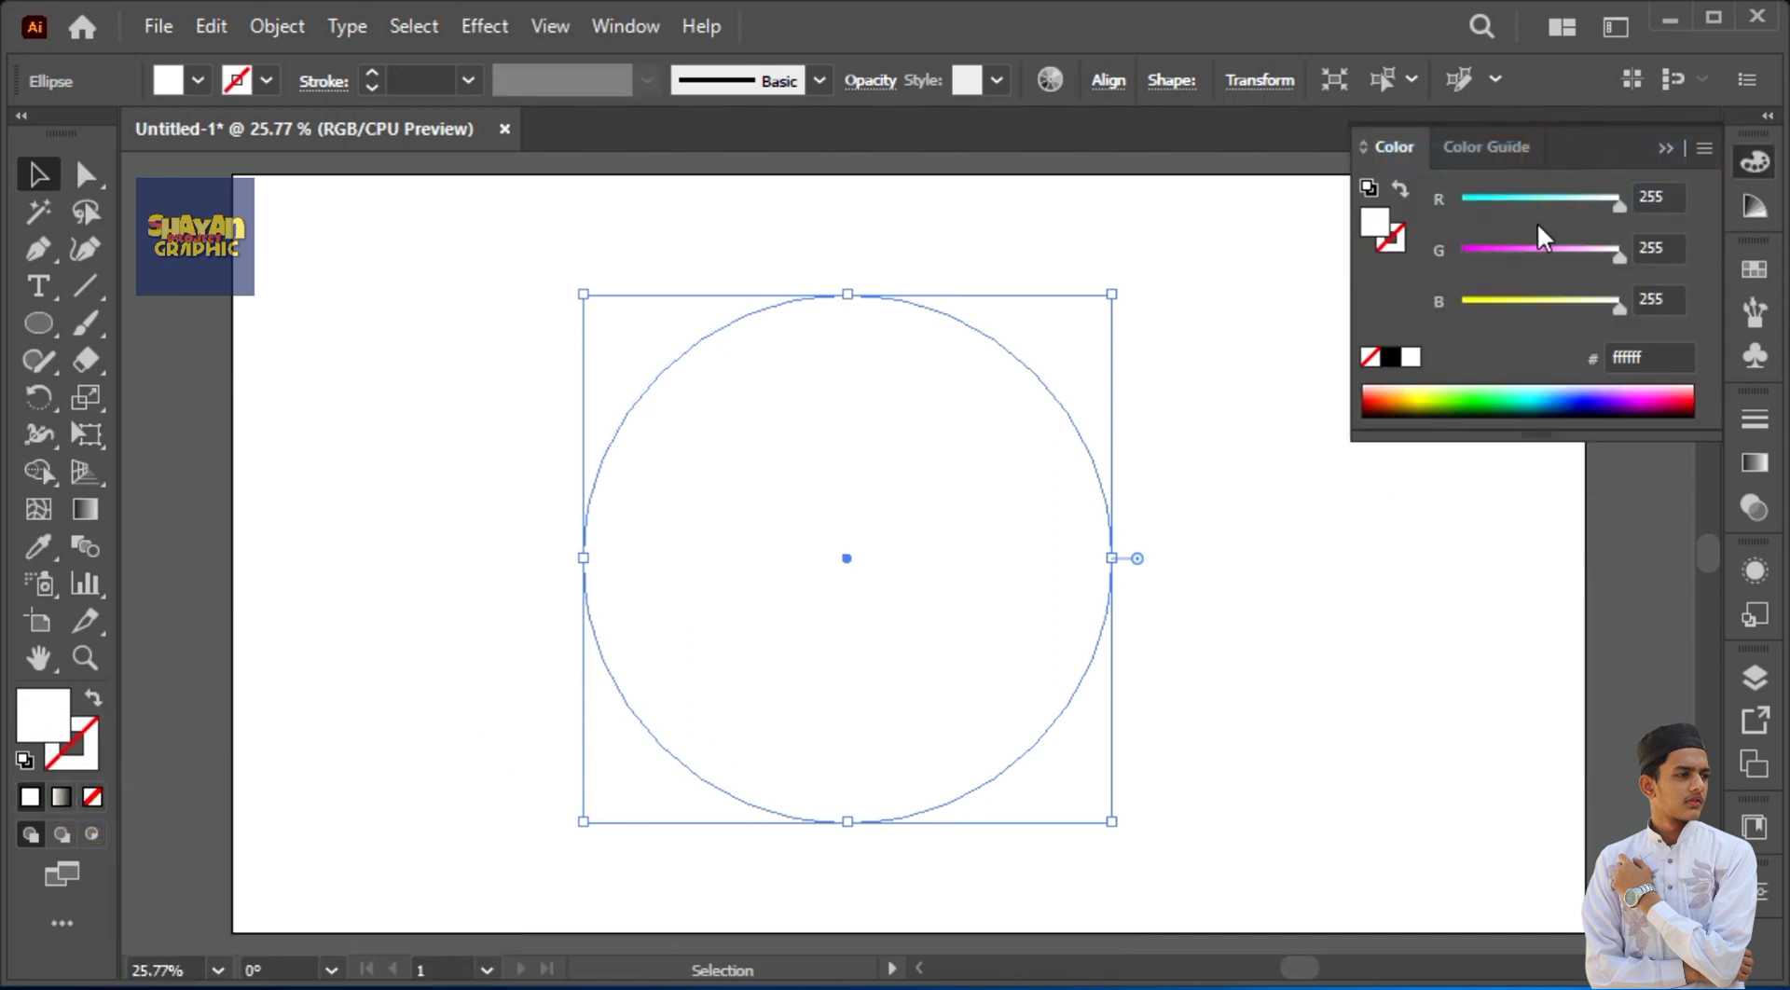
pyautogui.click(1678, 391)
pyautogui.click(1671, 397)
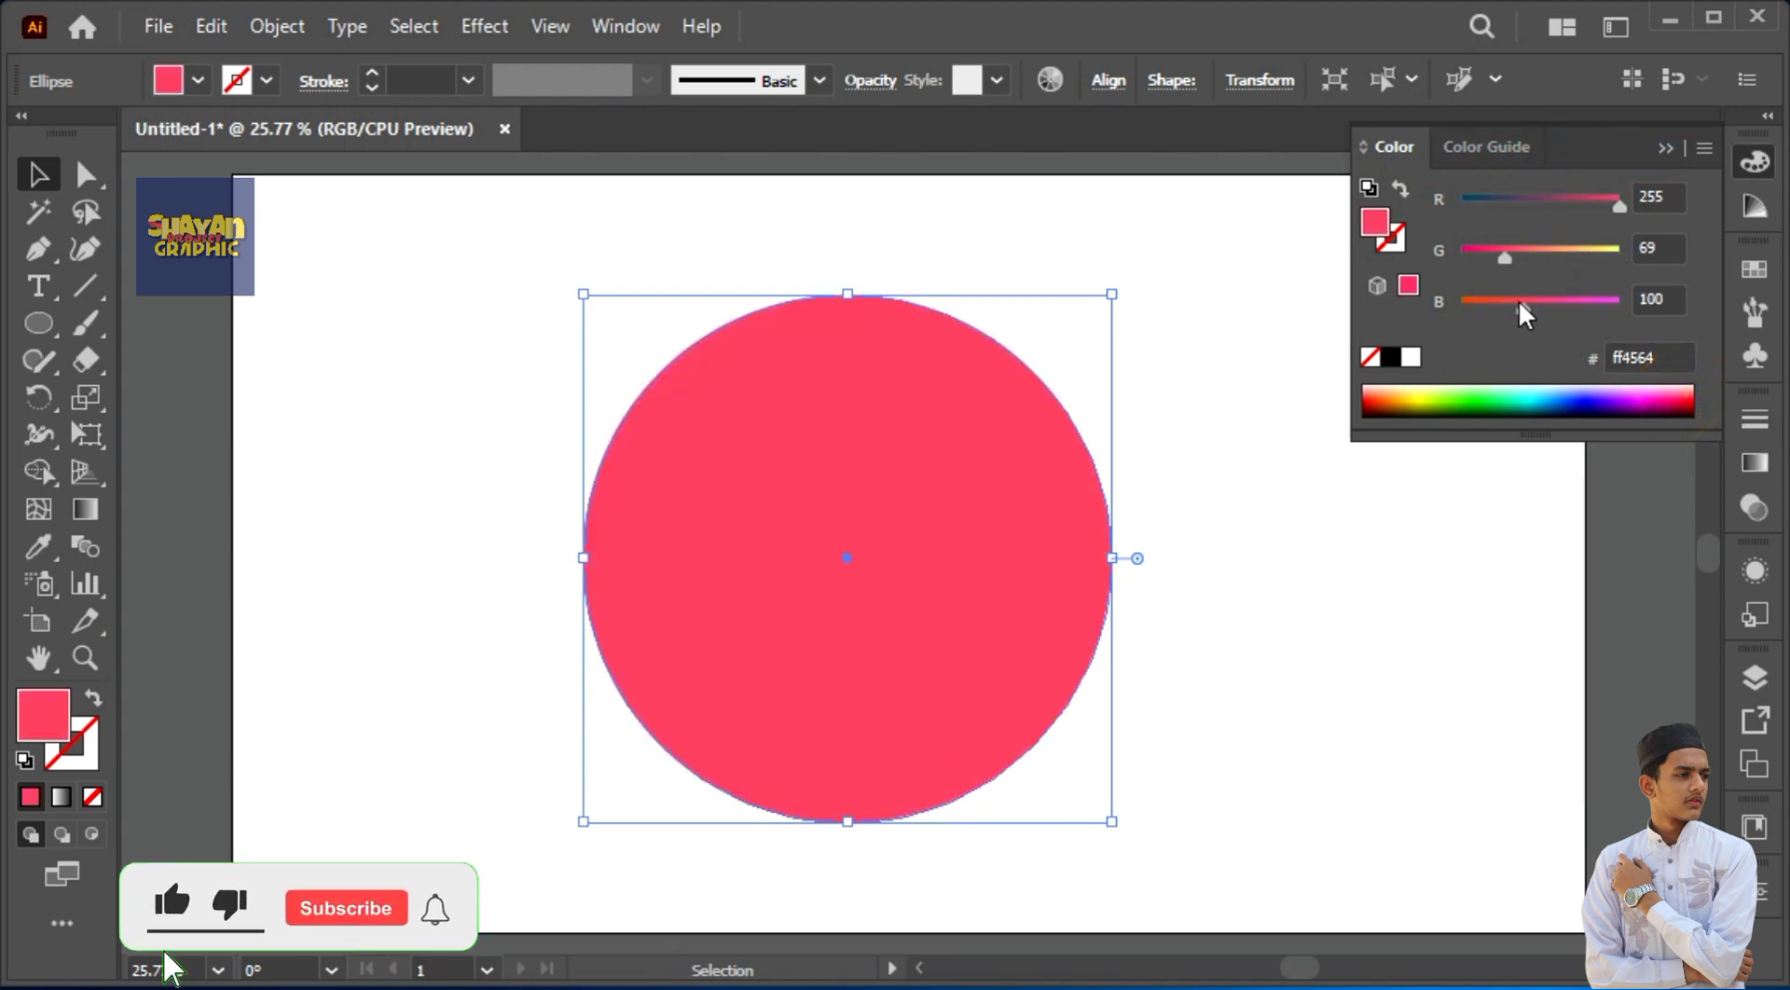
pyautogui.moveTo(1526, 308)
pyautogui.mouseDown()
pyautogui.moveTo(1553, 313)
pyautogui.moveTo(1518, 322)
pyautogui.mouseUp()
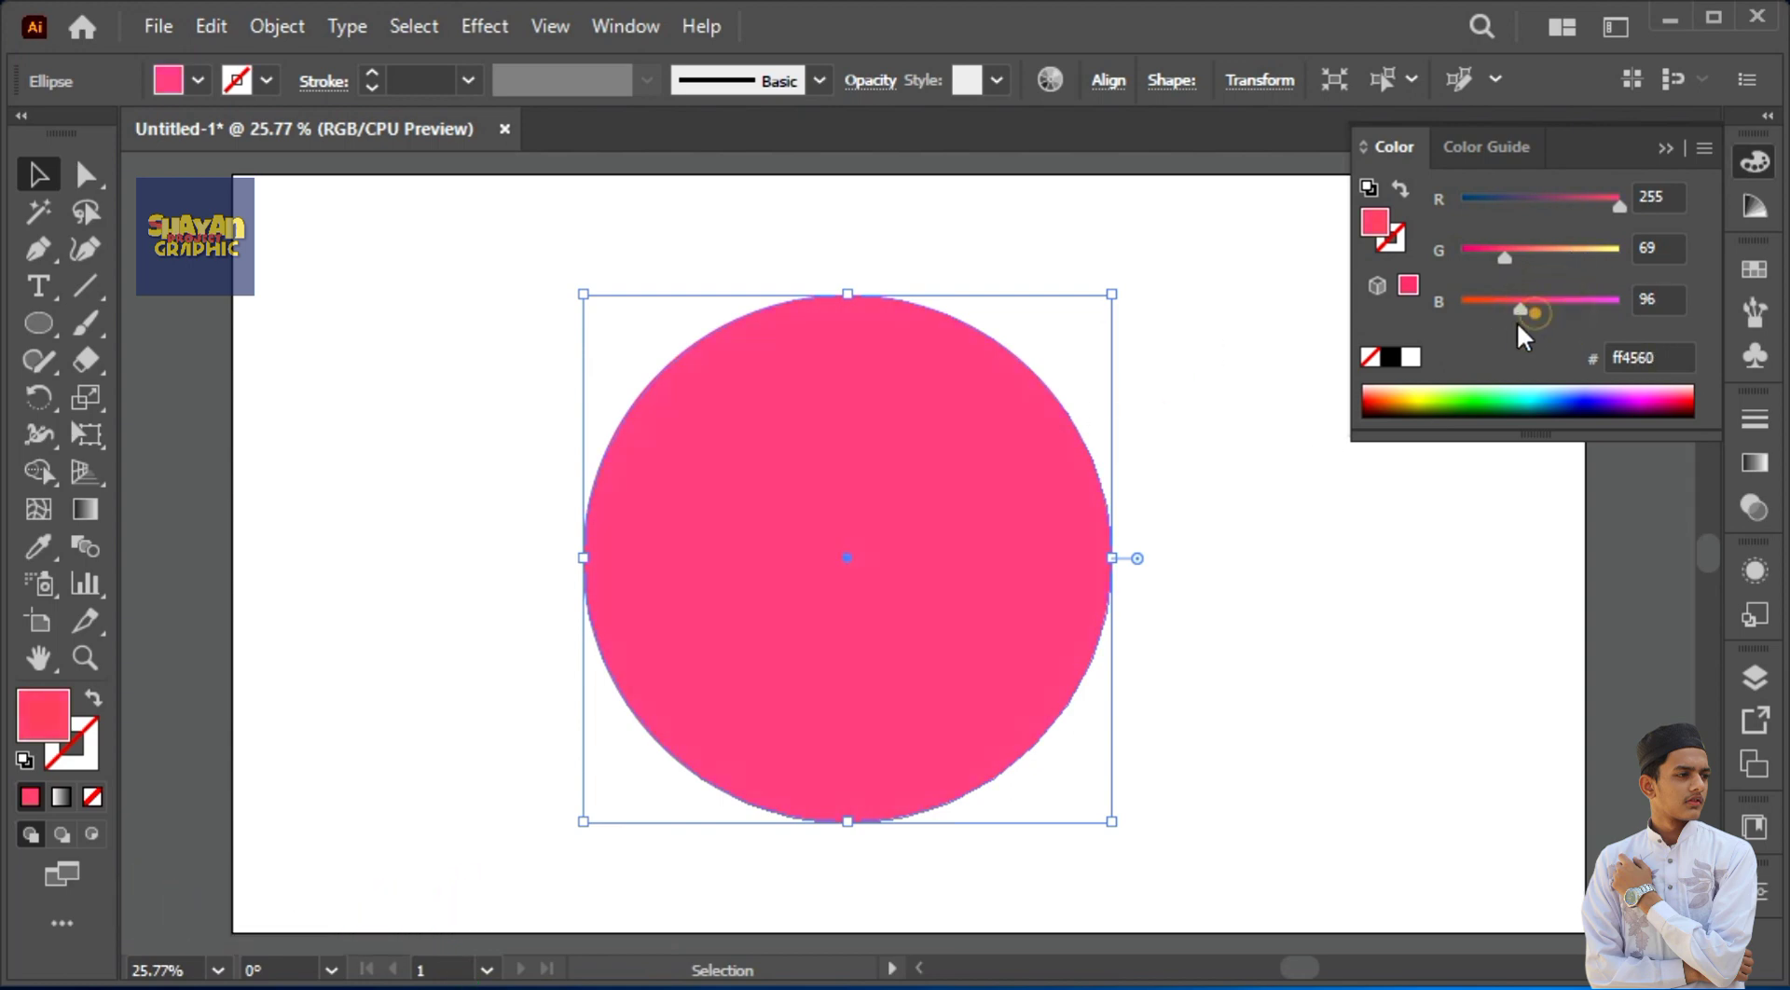
pyautogui.click(1308, 292)
pyautogui.click(1034, 431)
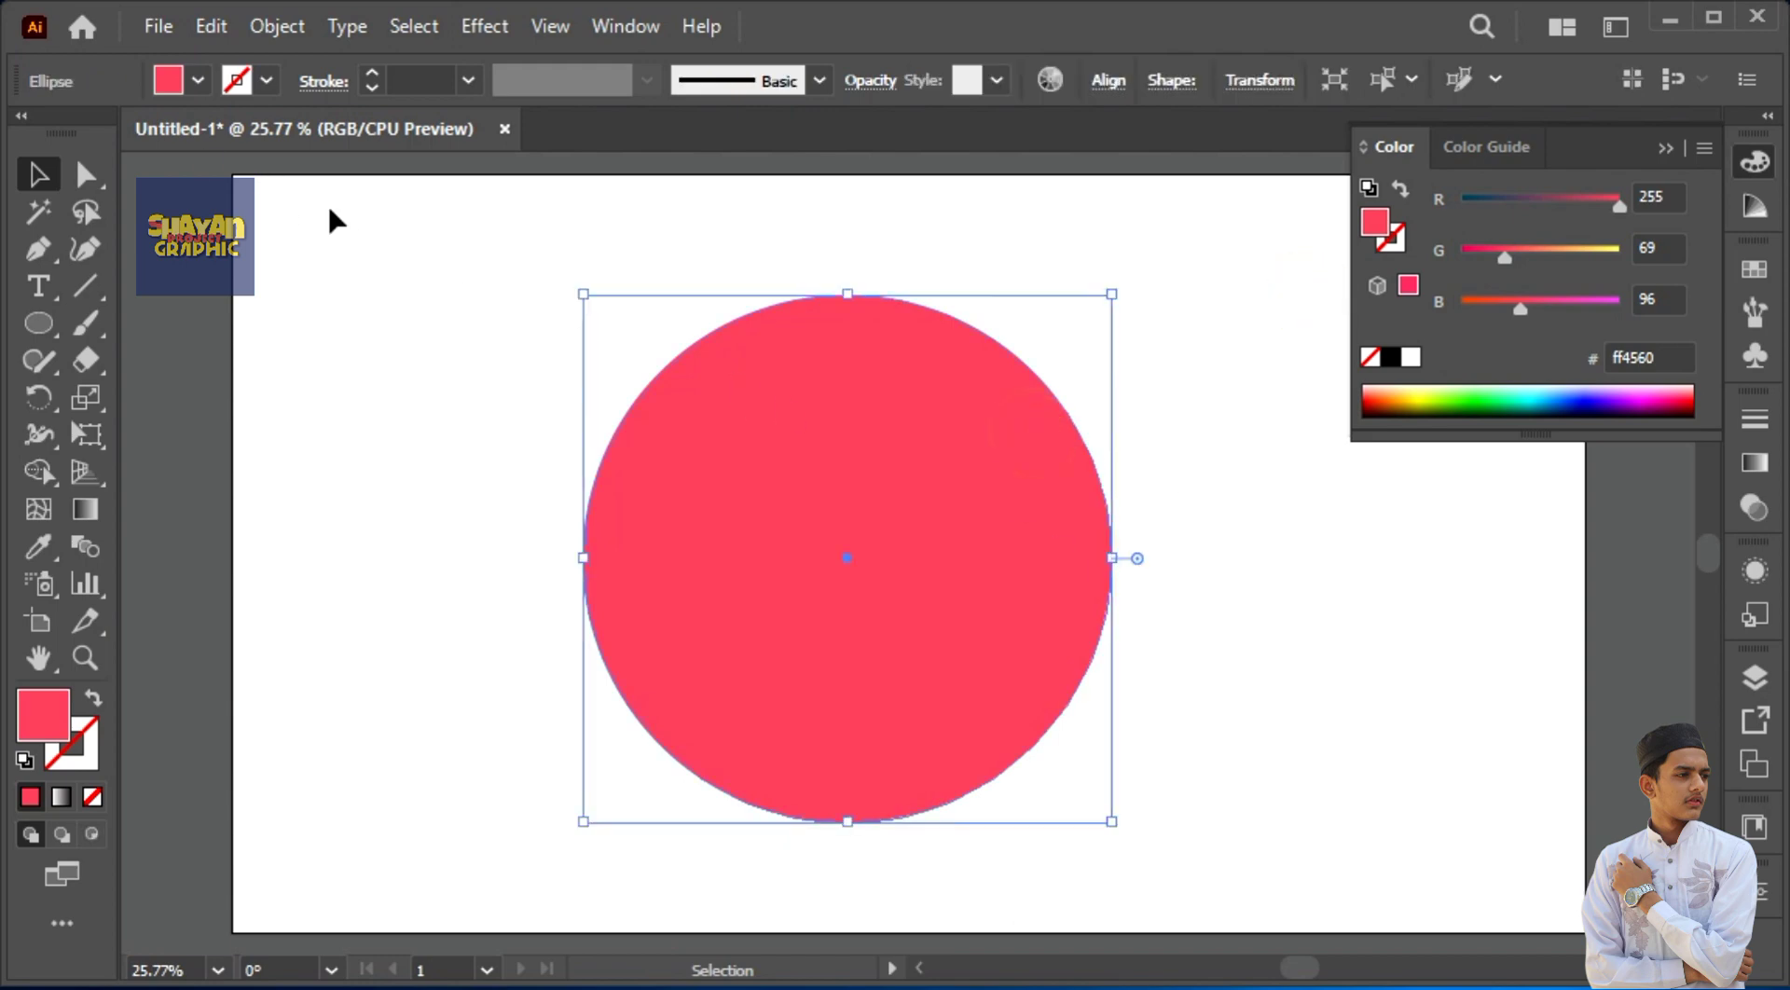
# Step: Create a smaller concentric circle by offsetting the red circle's path by -100 pt
pyautogui.click(277, 26)
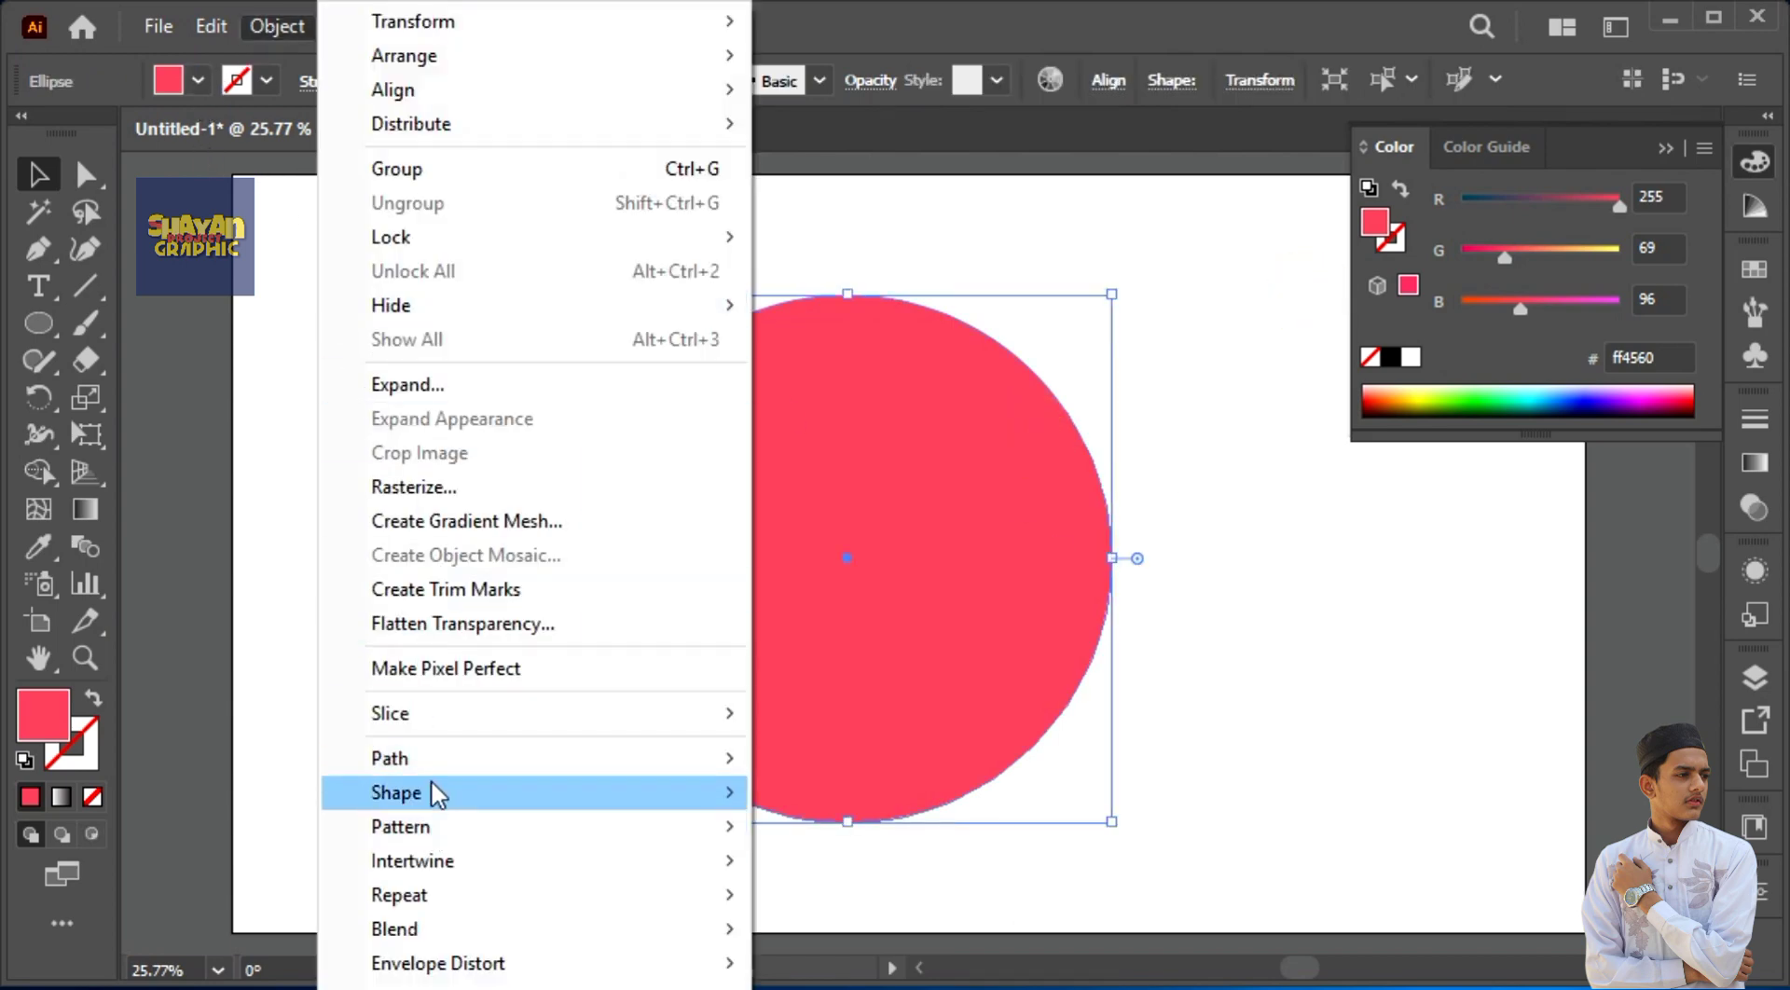
pyautogui.moveTo(602, 766)
pyautogui.click(946, 871)
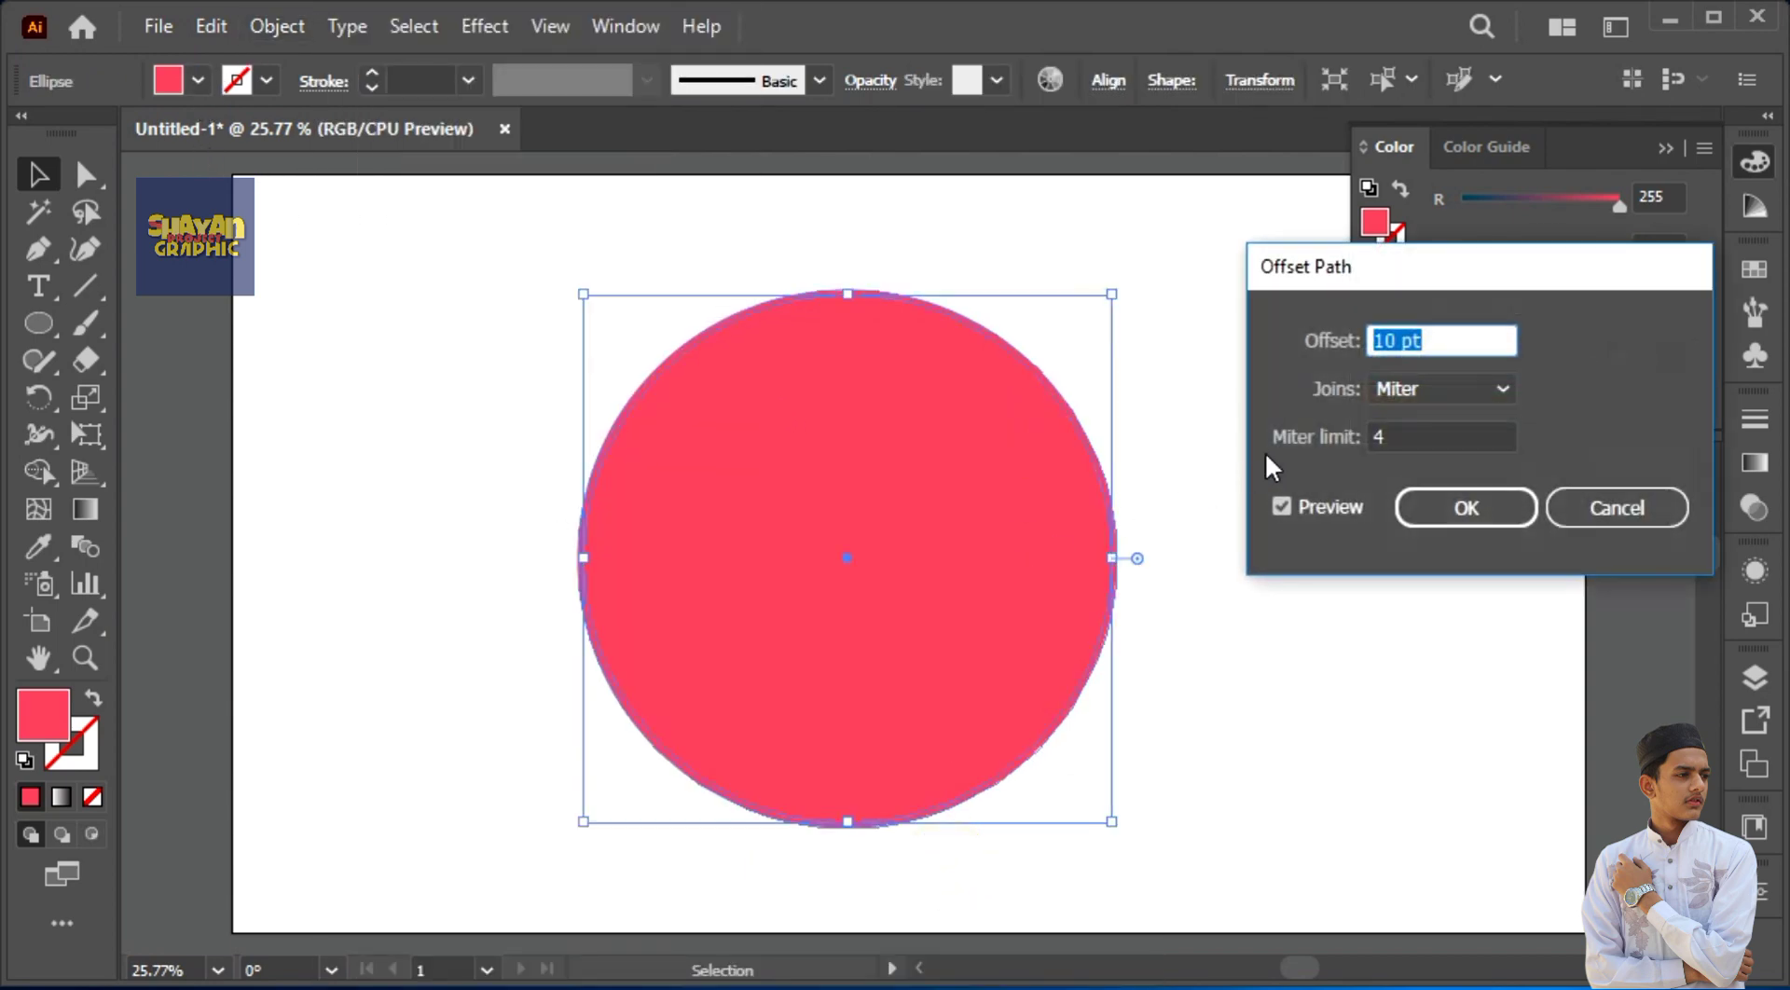
pyautogui.press('BackSpace')
pyautogui.write('-100')
pyautogui.click(1317, 503)
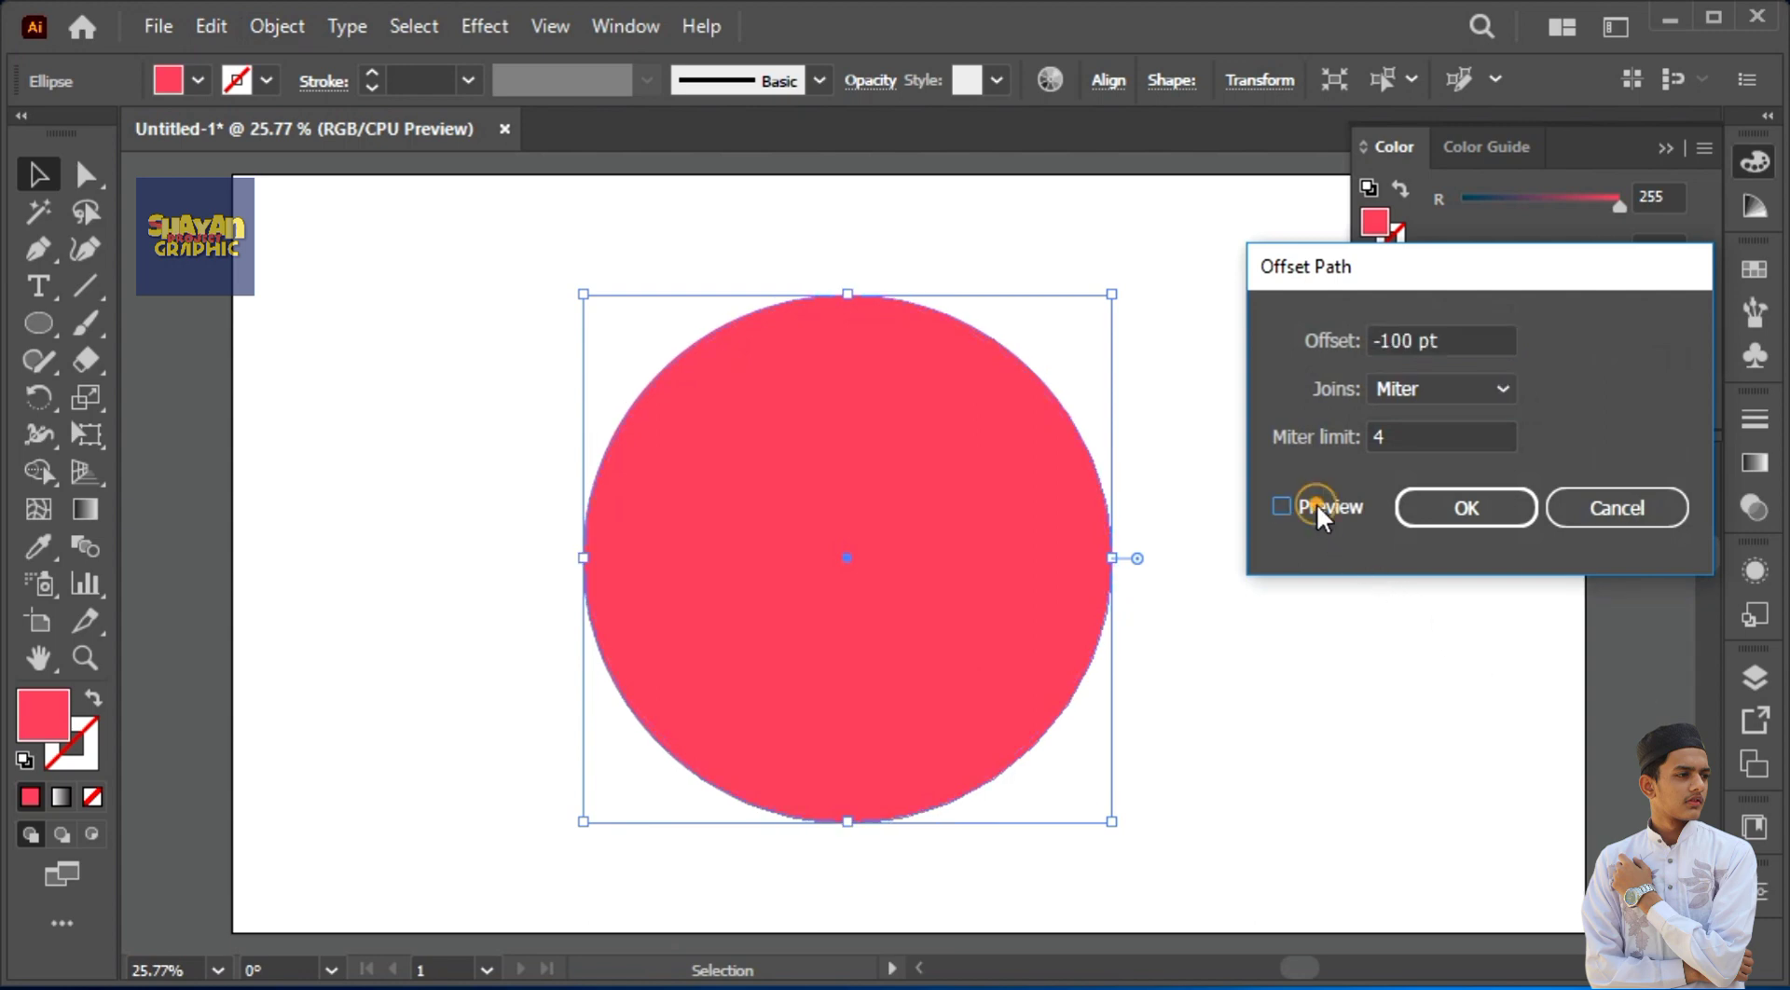
pyautogui.click(1316, 504)
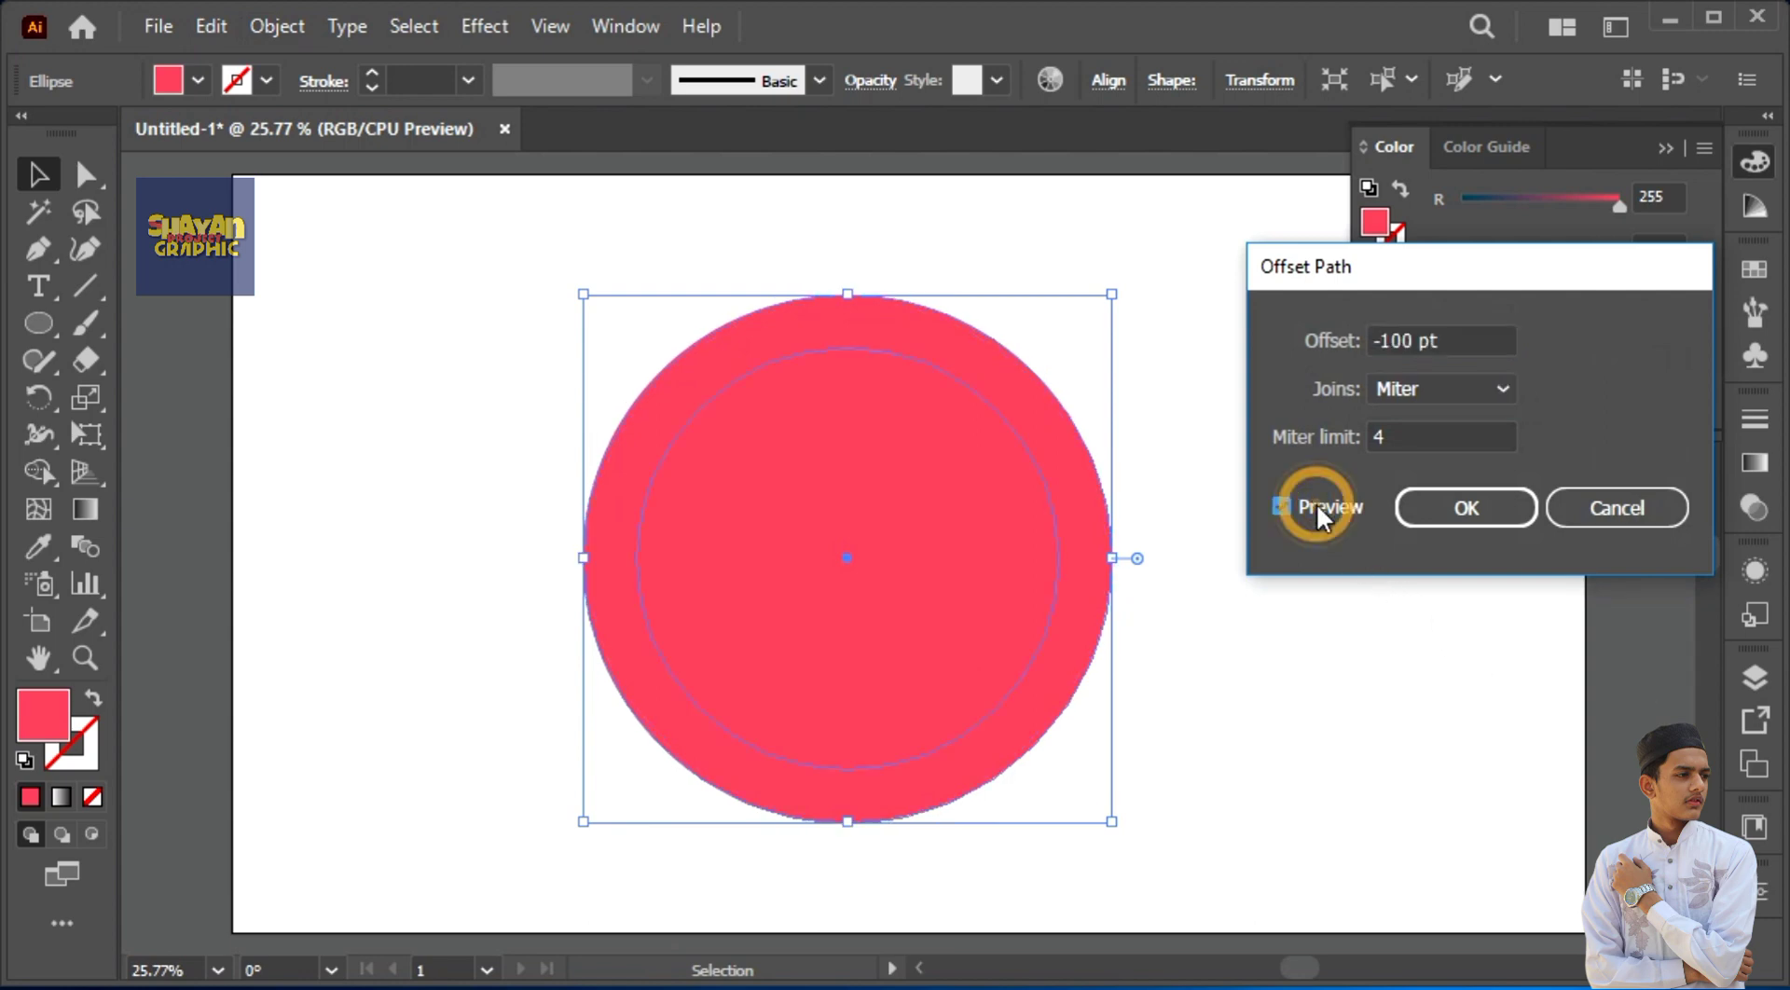
pyautogui.click(1523, 508)
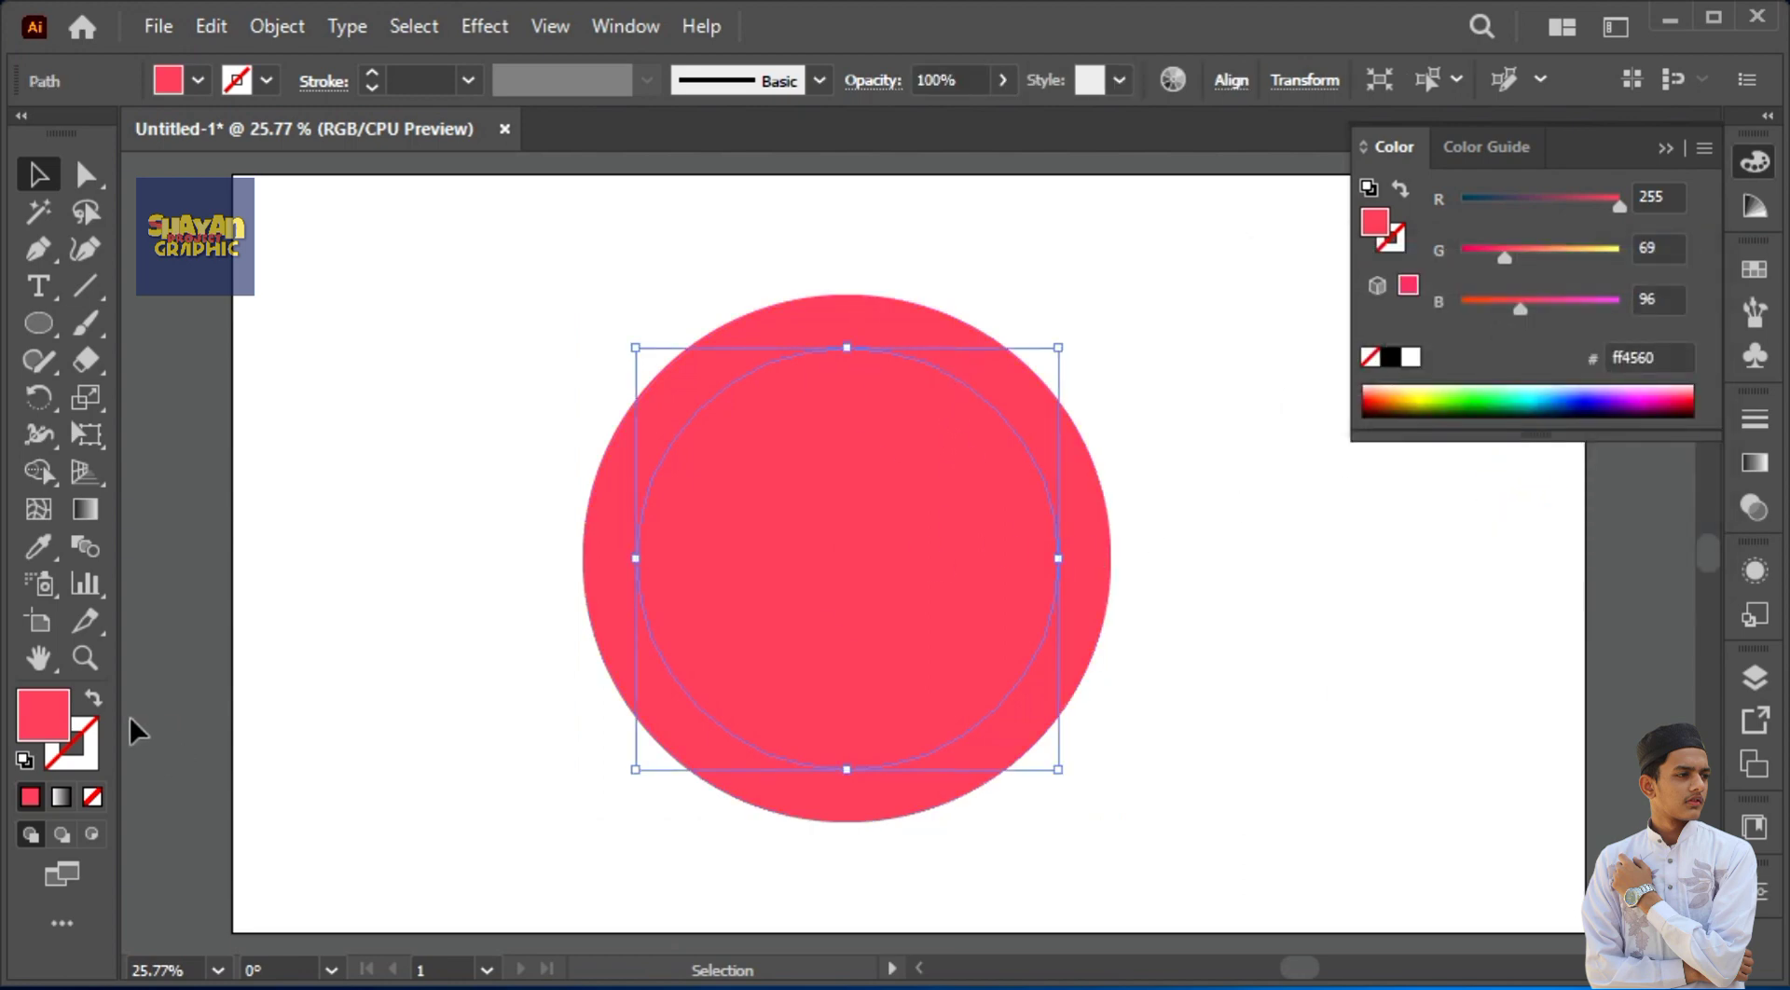
# Step: Fill the new inner circle with the bright green 48ff66
pyautogui.doubleClick(68, 730)
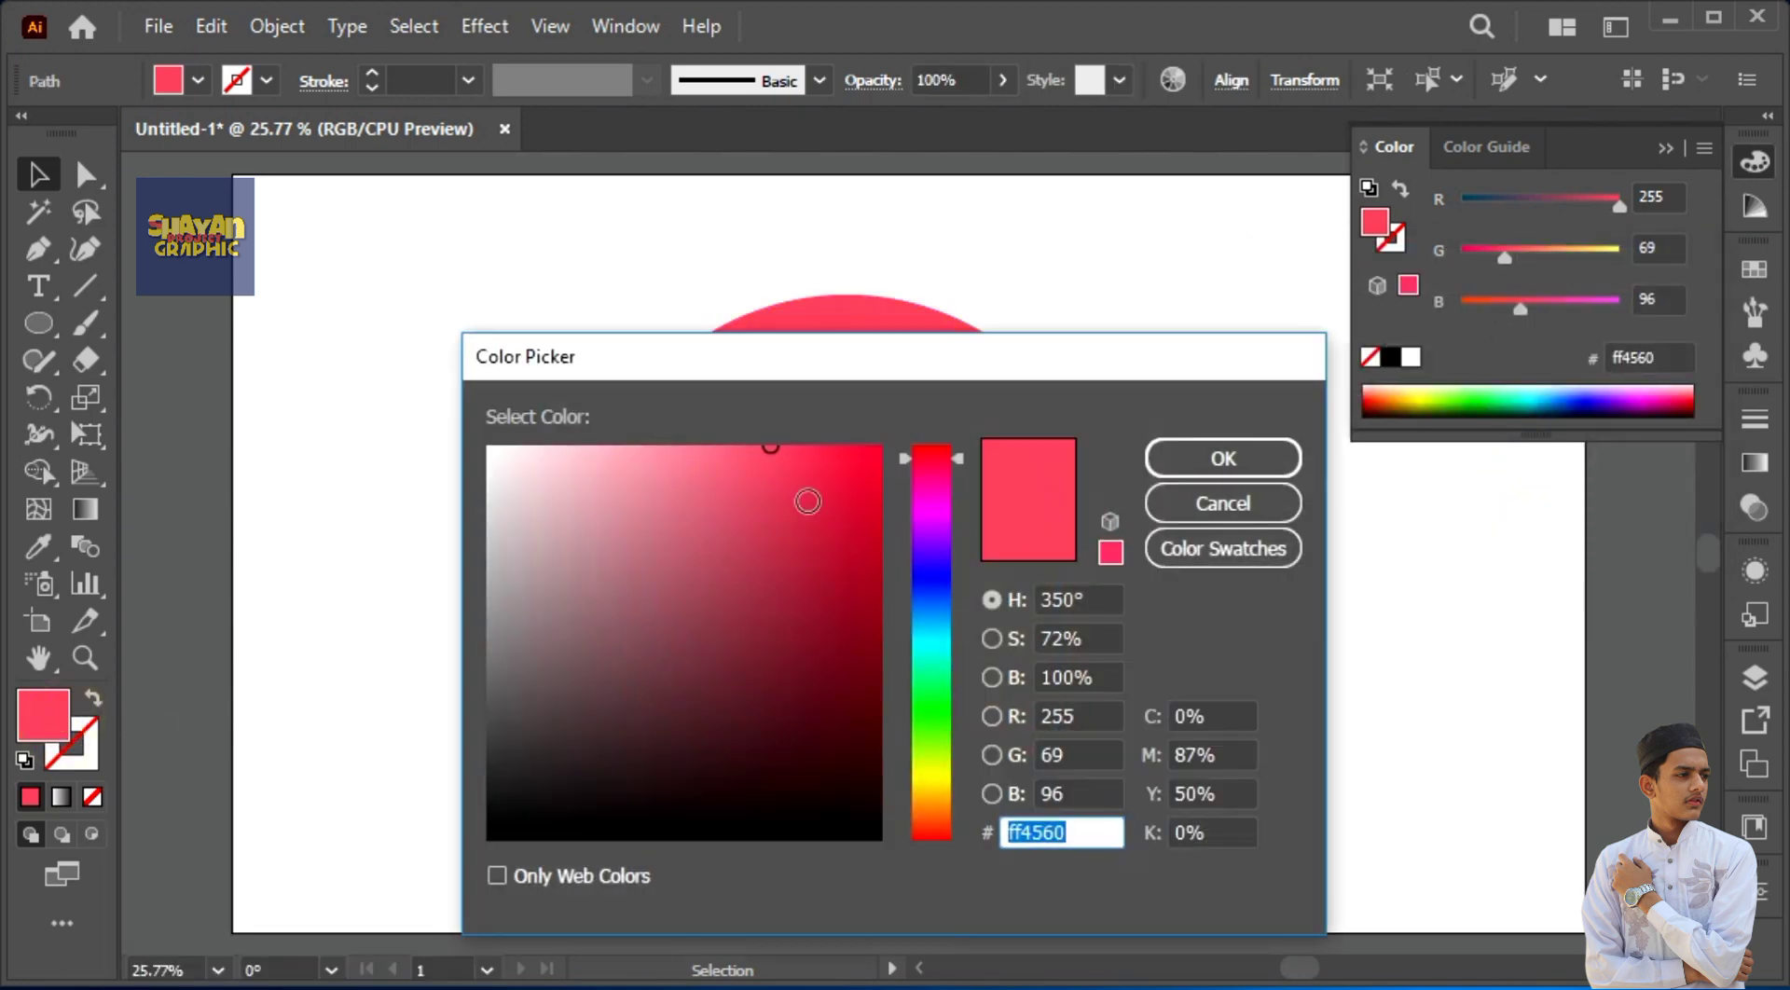
pyautogui.moveTo(921, 539); pyautogui.dragTo(963, 706)
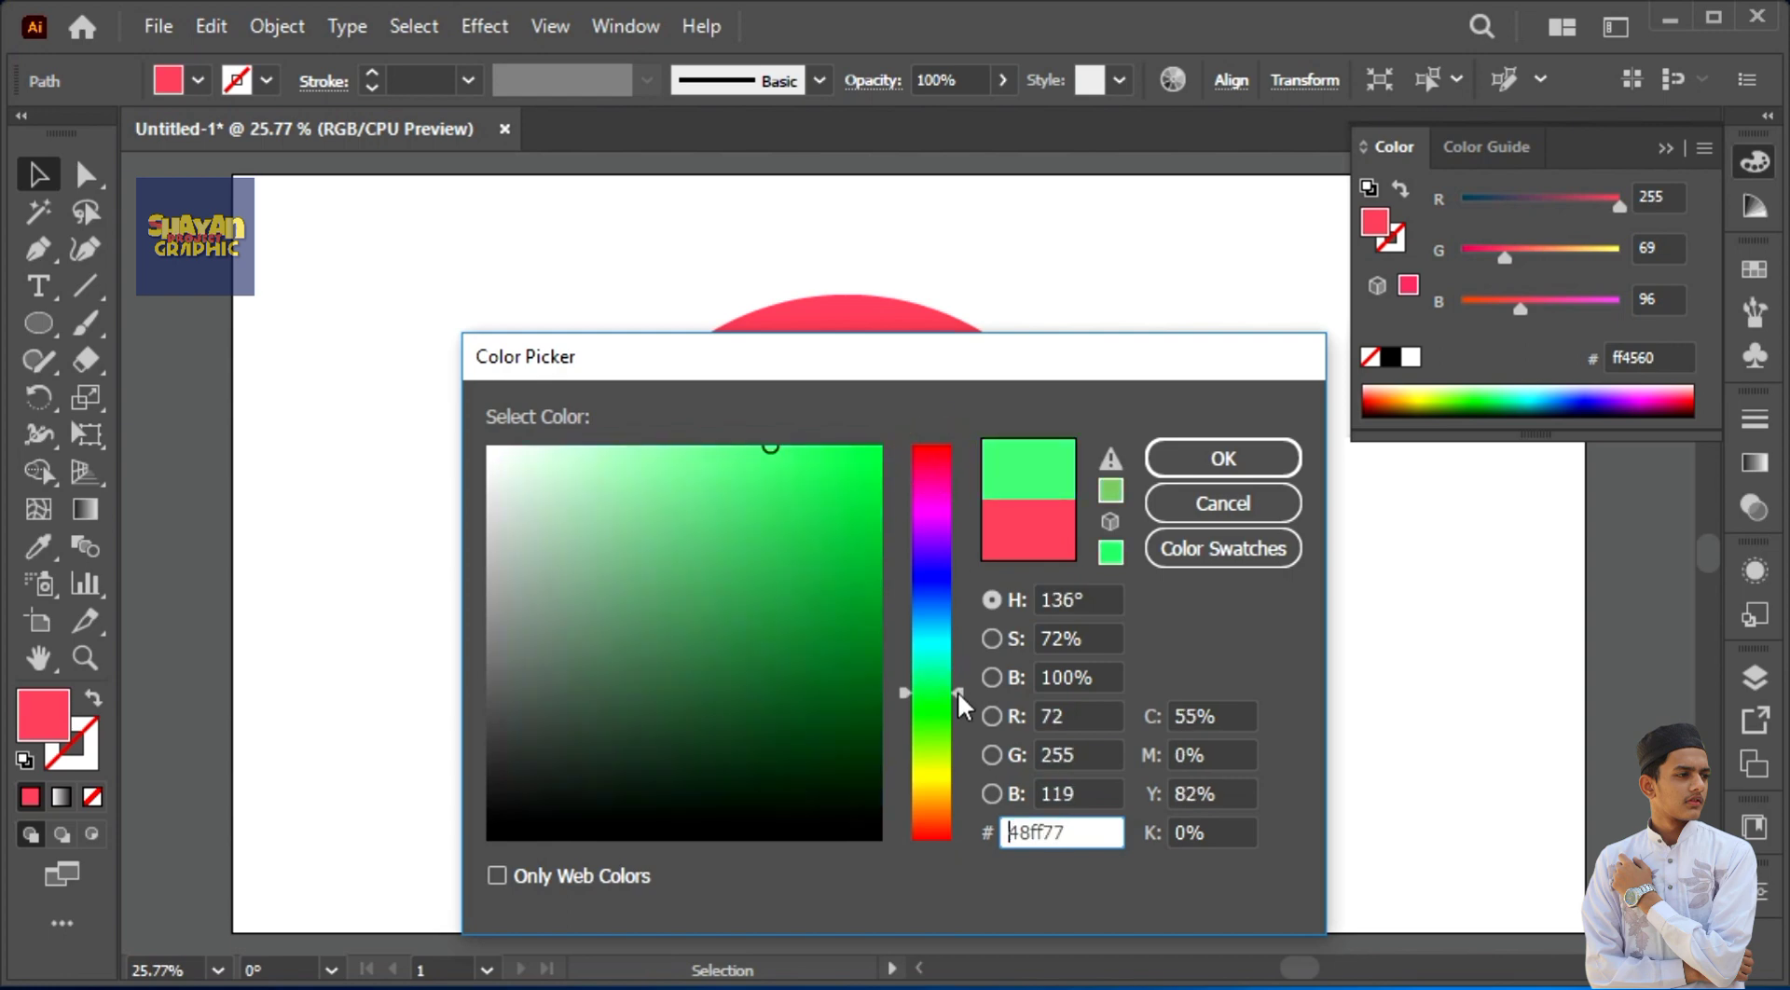
pyautogui.click(1217, 458)
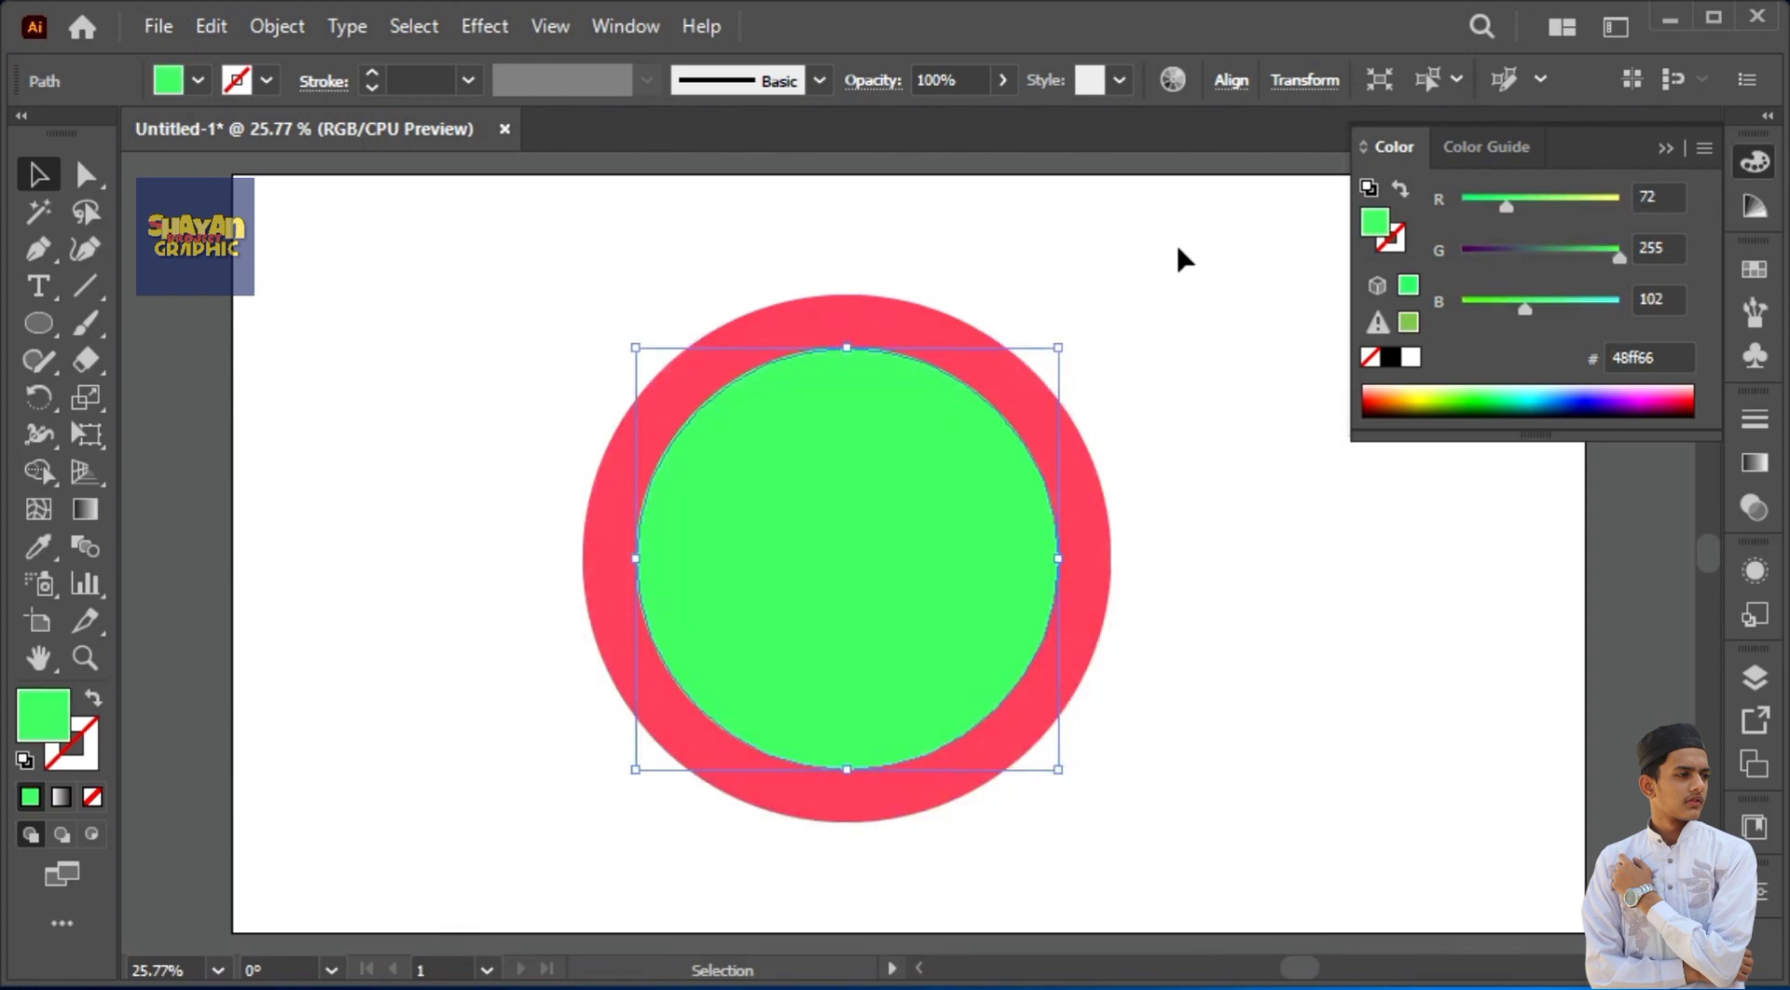
# Step: Offset the green circle's path by -100 pt and fill the new circle with the outer circle's red using the Eyedropper
pyautogui.click(284, 35)
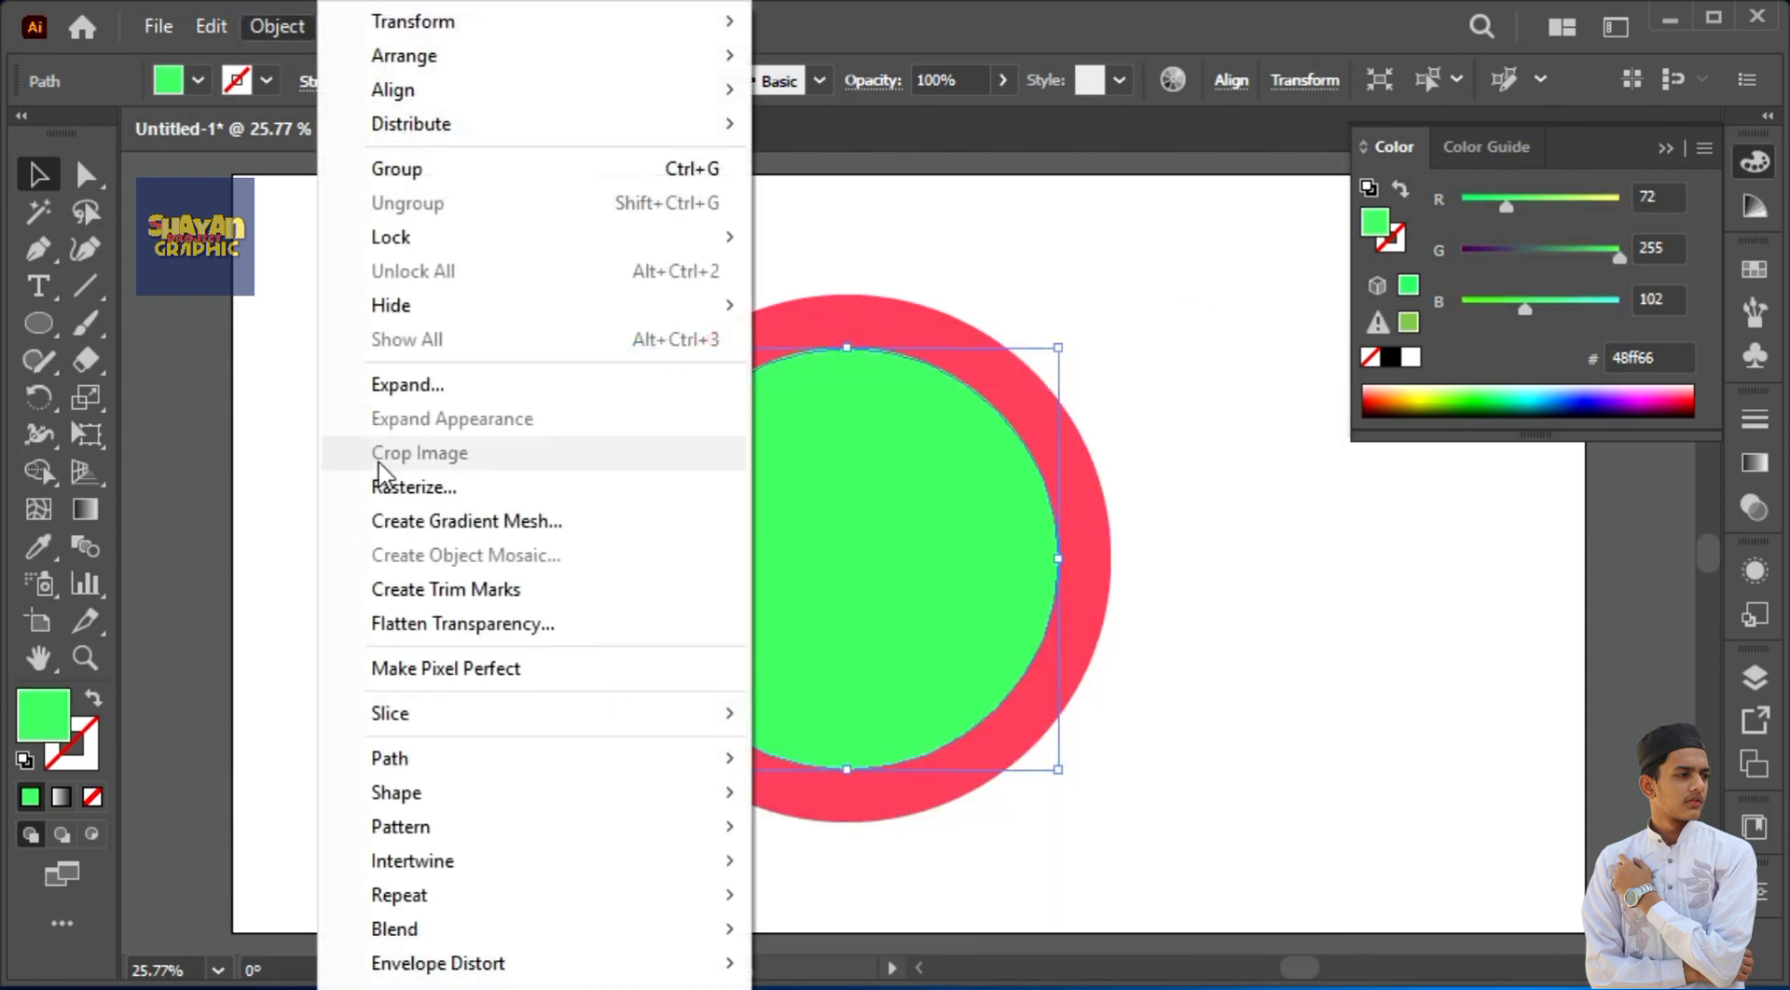
pyautogui.moveTo(724, 750)
pyautogui.click(850, 871)
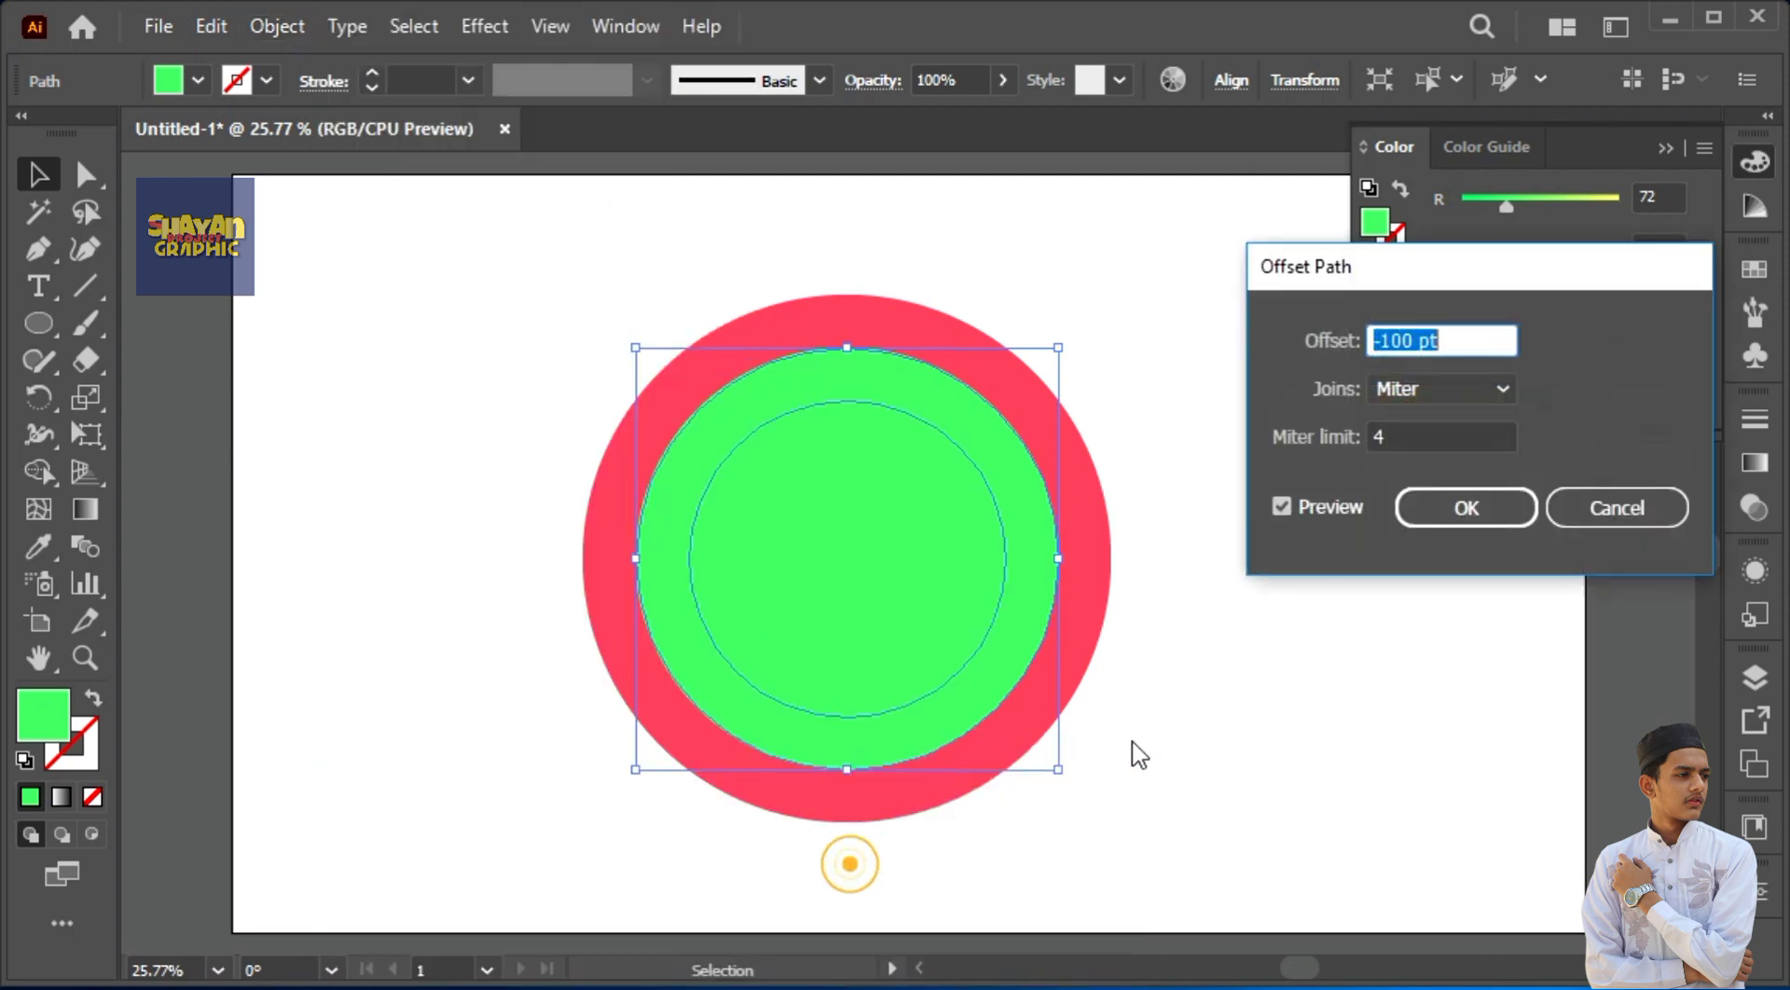
pyautogui.click(1458, 516)
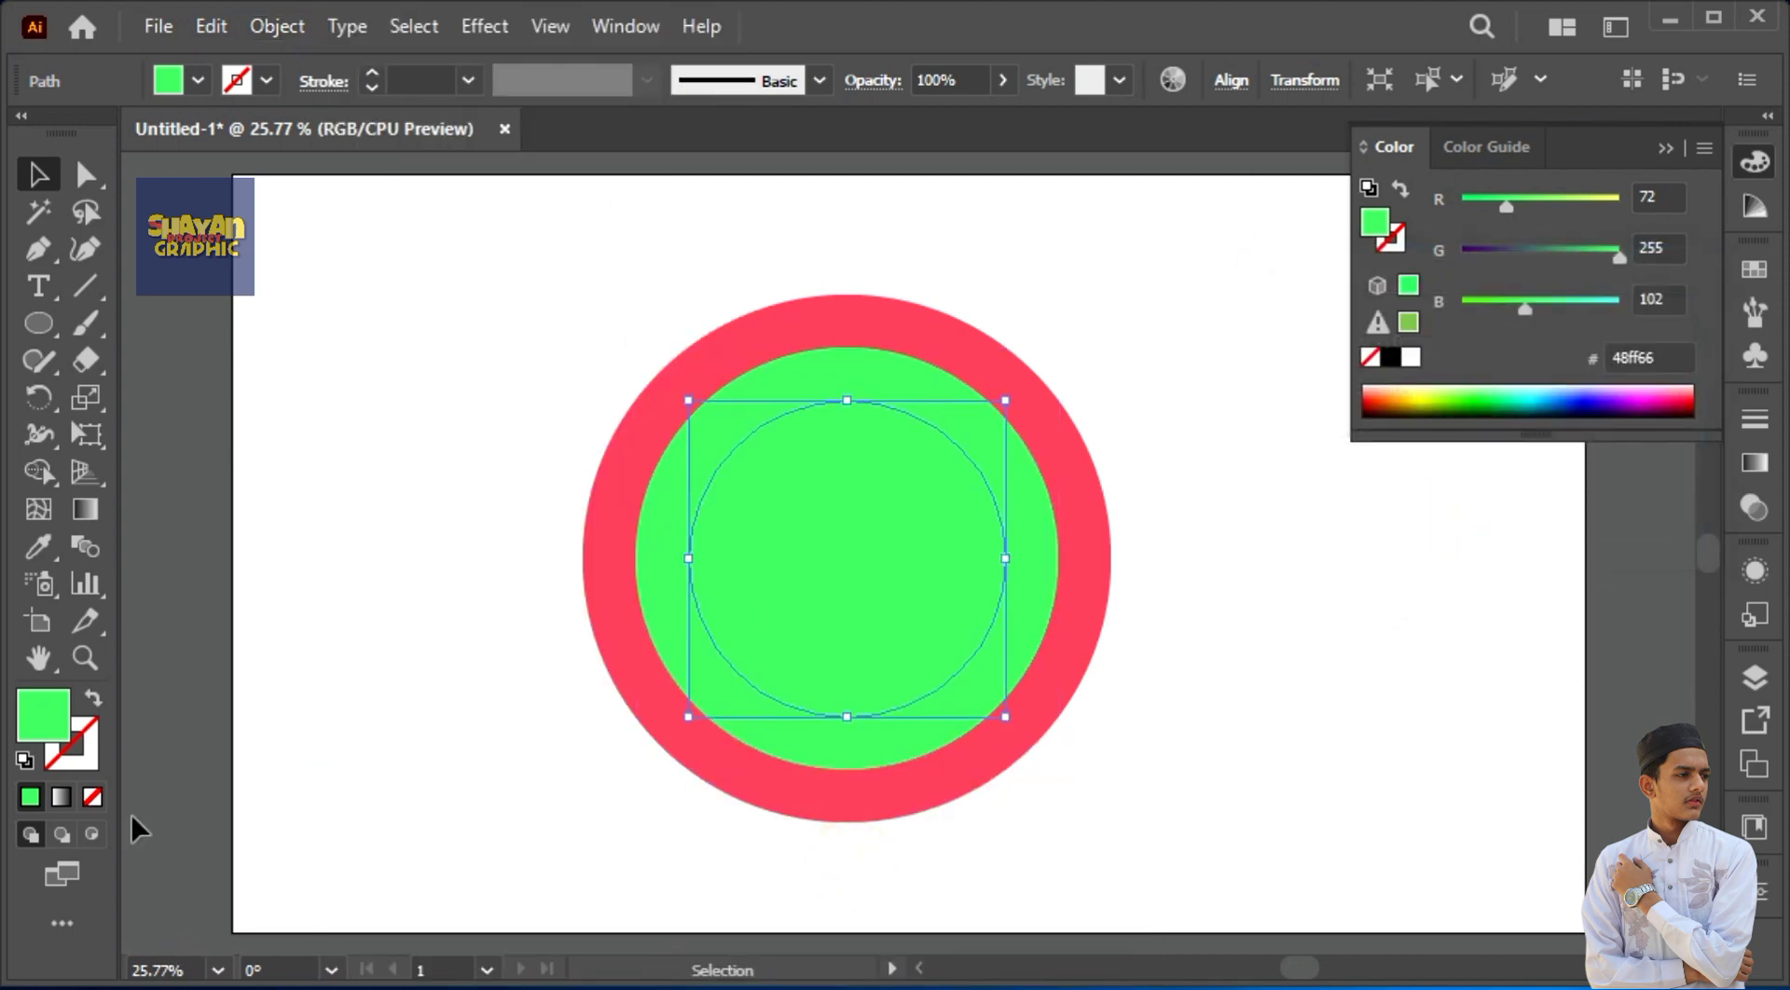
pyautogui.click(39, 546)
pyautogui.click(692, 354)
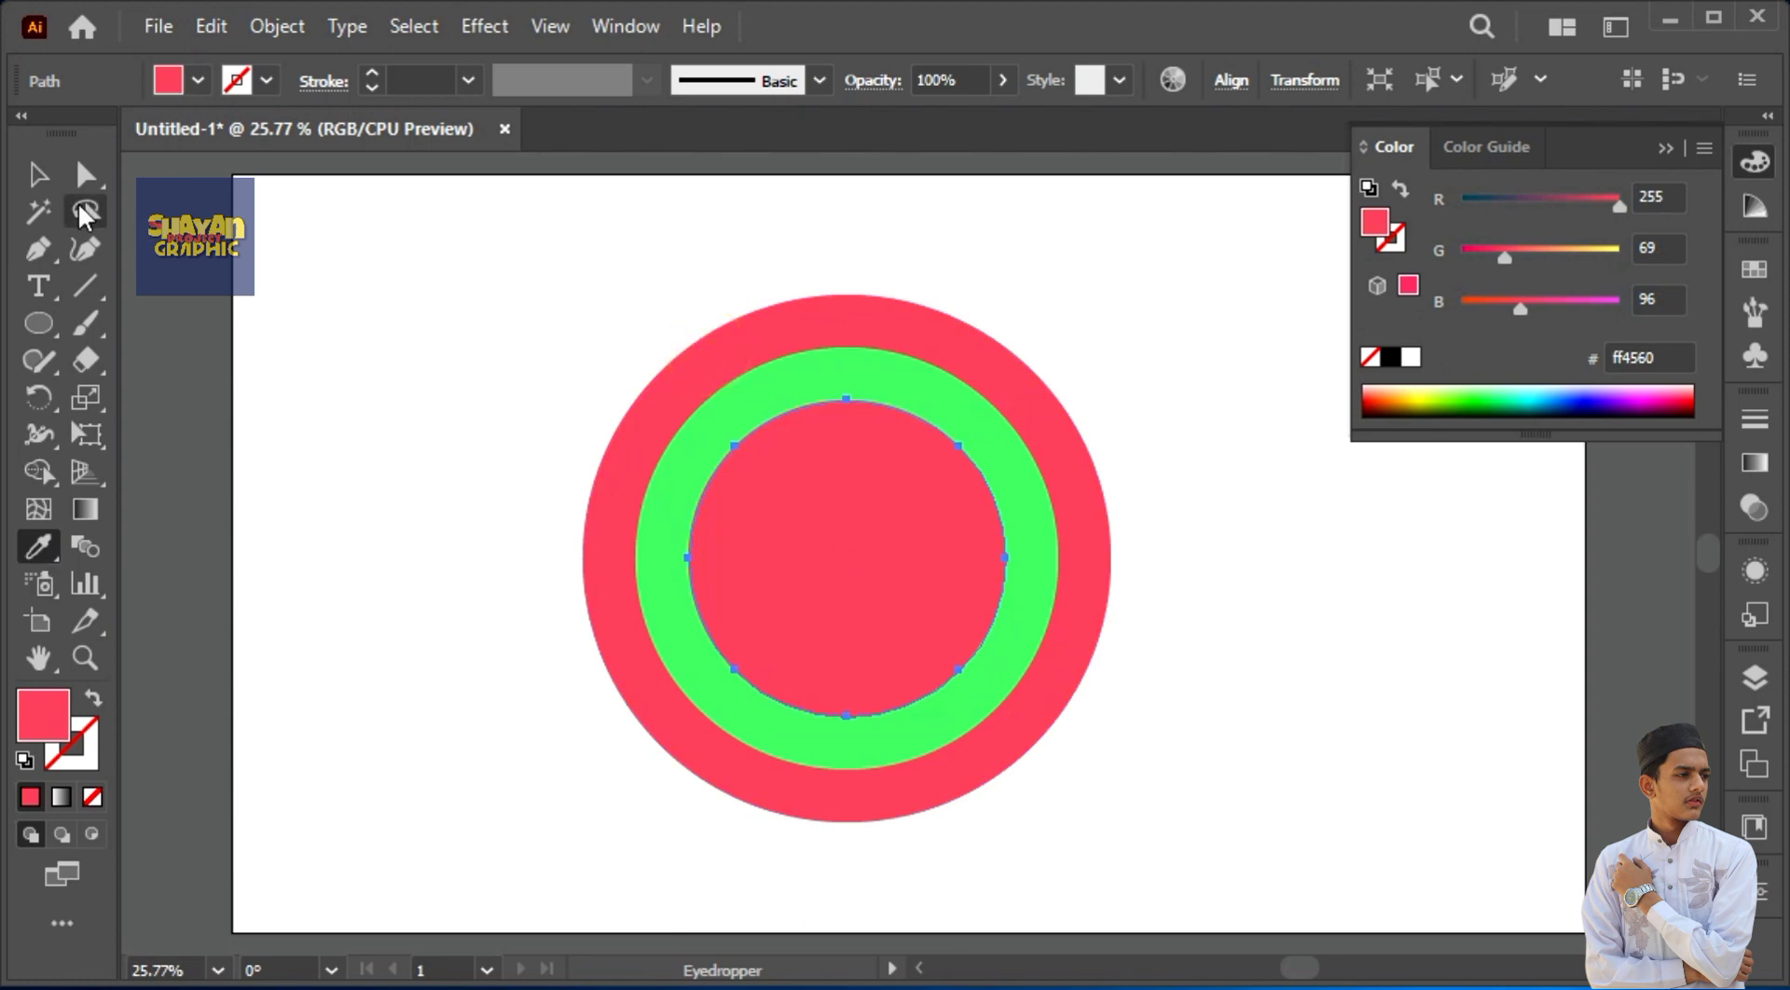
pyautogui.click(38, 174)
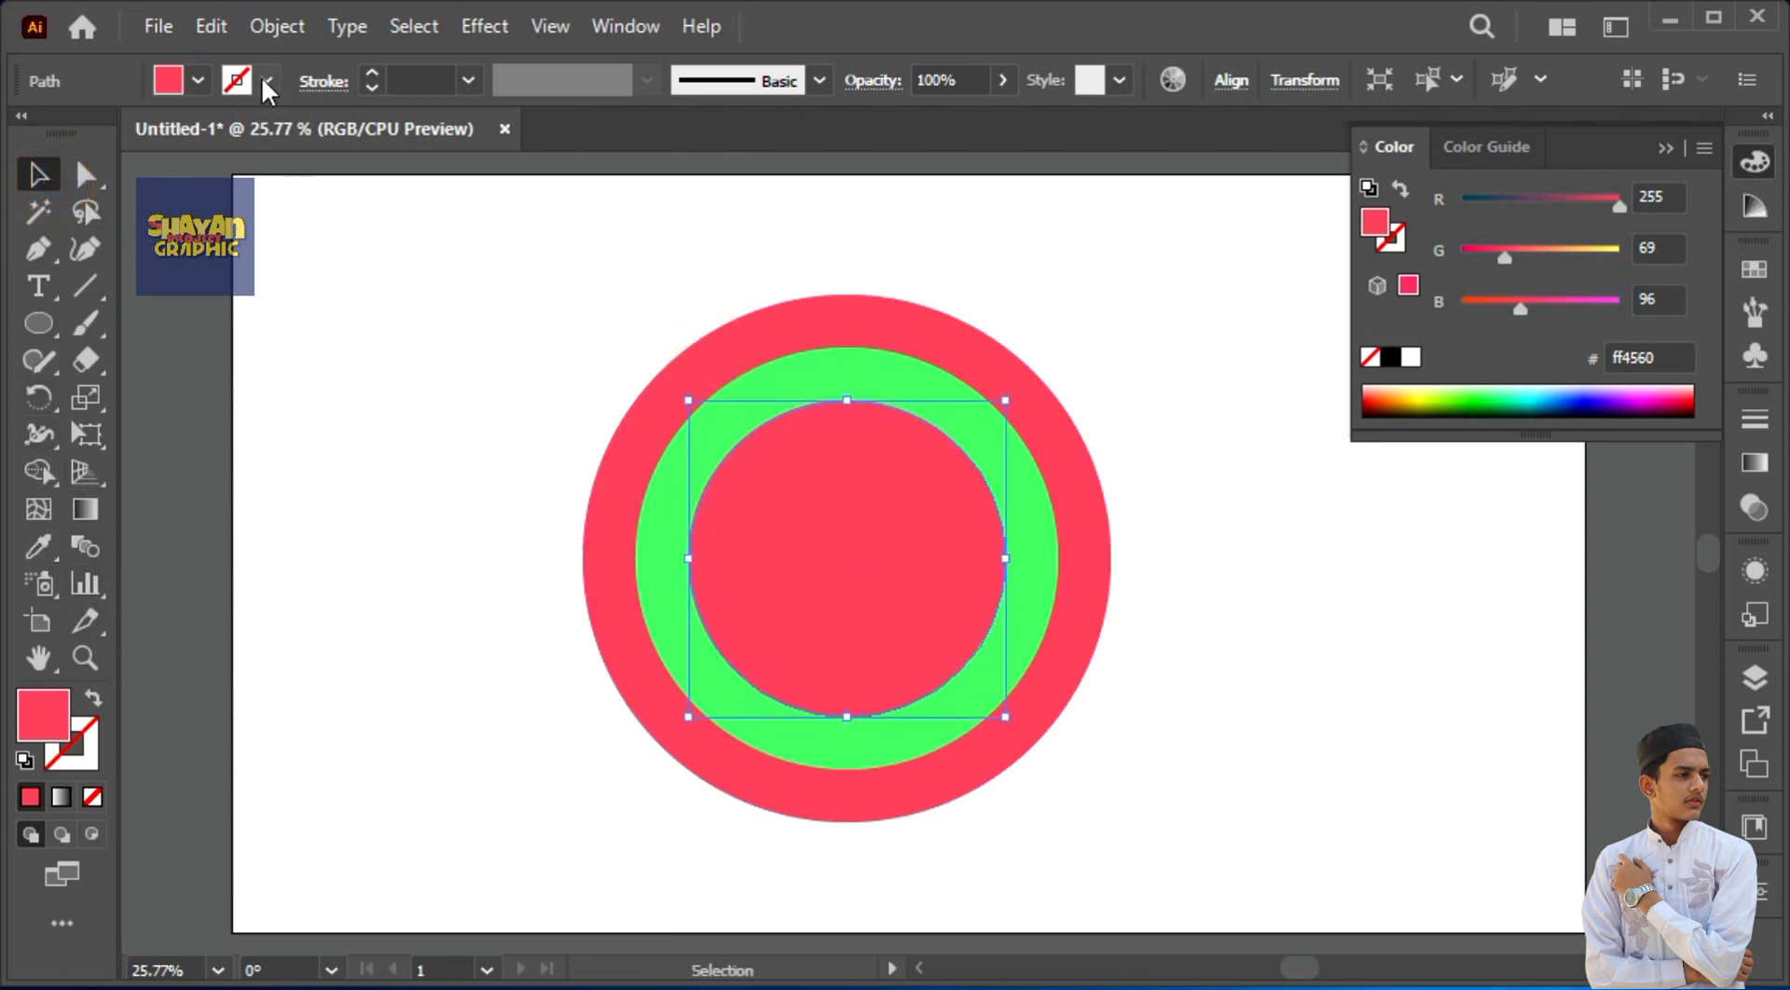
# Step: Offset the path of the inner red circle by -100 pt
pyautogui.click(271, 28)
pyautogui.moveTo(451, 764)
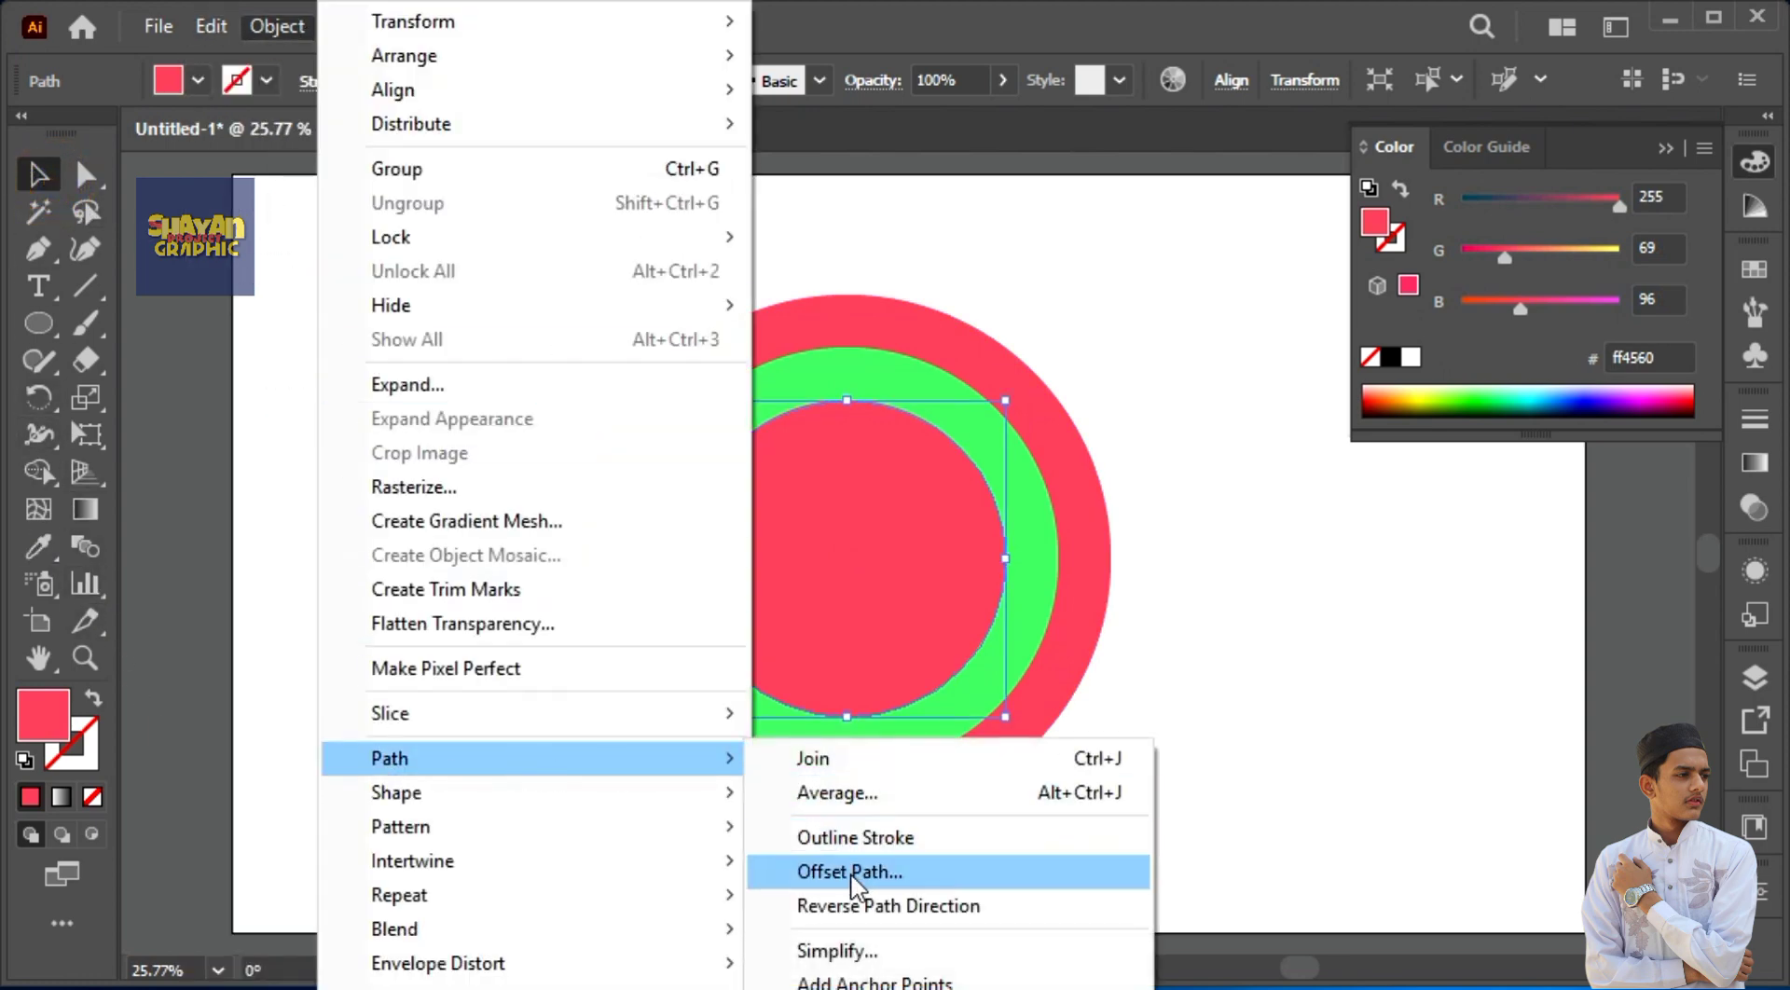
pyautogui.click(850, 873)
pyautogui.click(1469, 508)
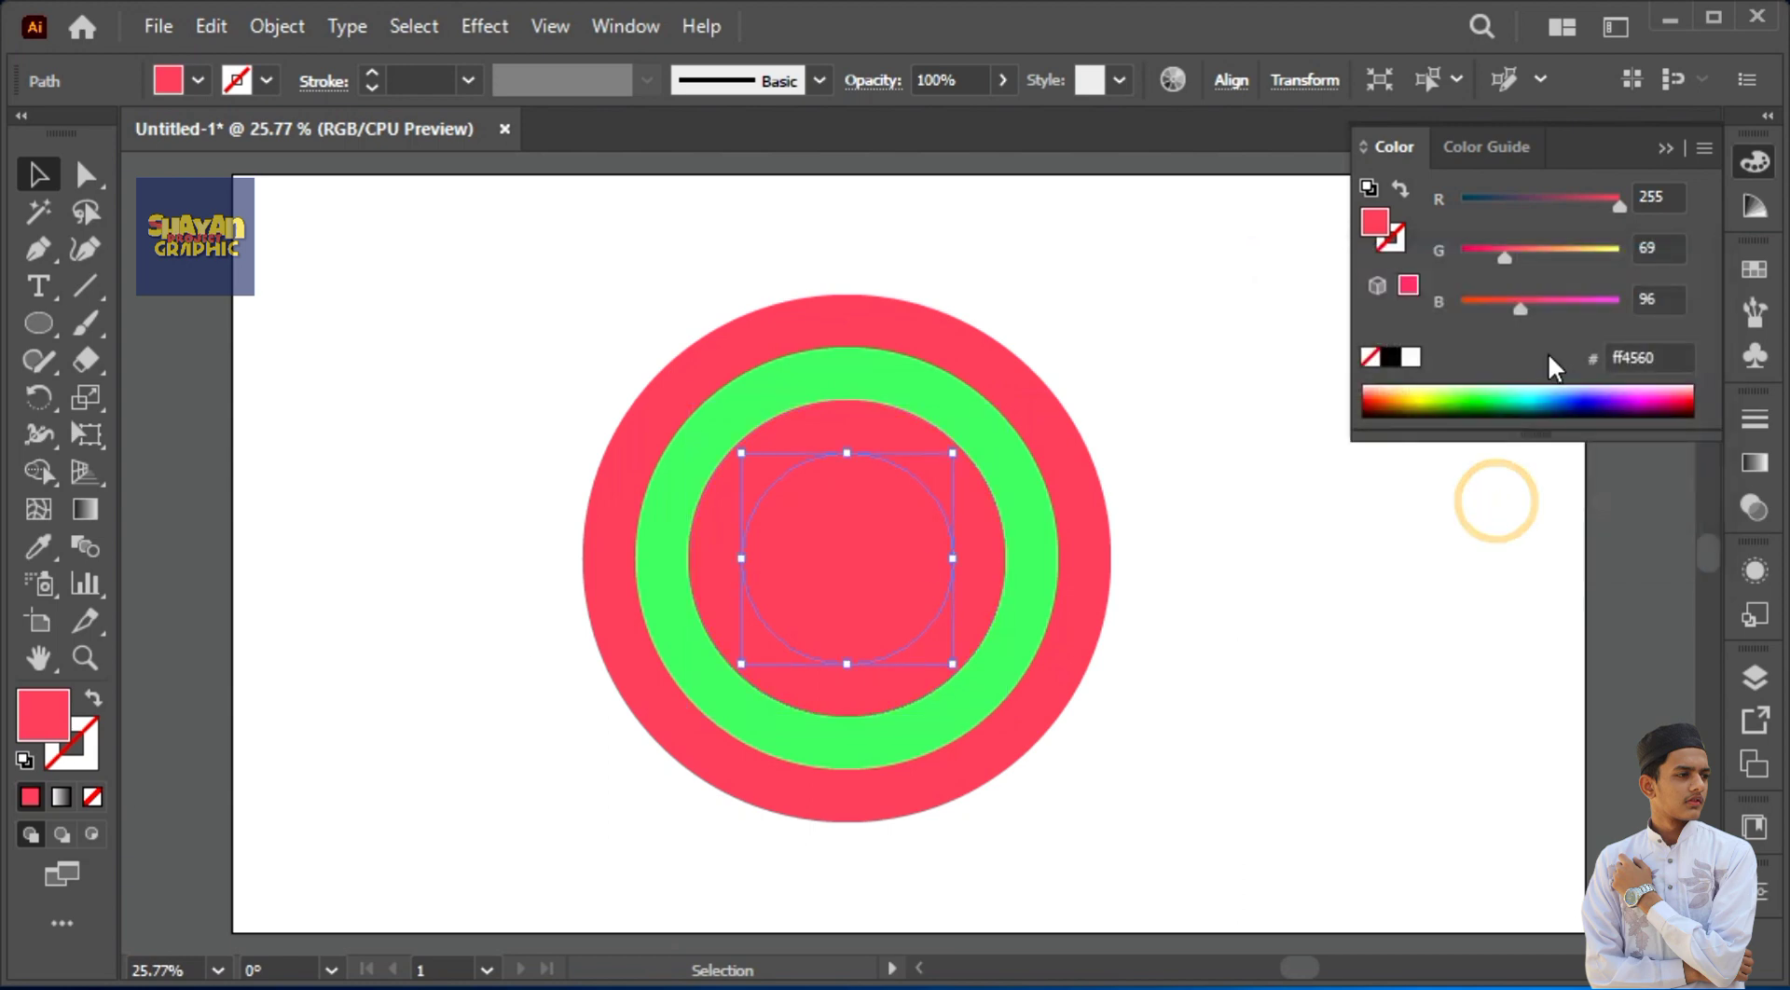
# Step: Fill the new smallest circle with the light violet ed86fc
pyautogui.doubleClick(42, 737)
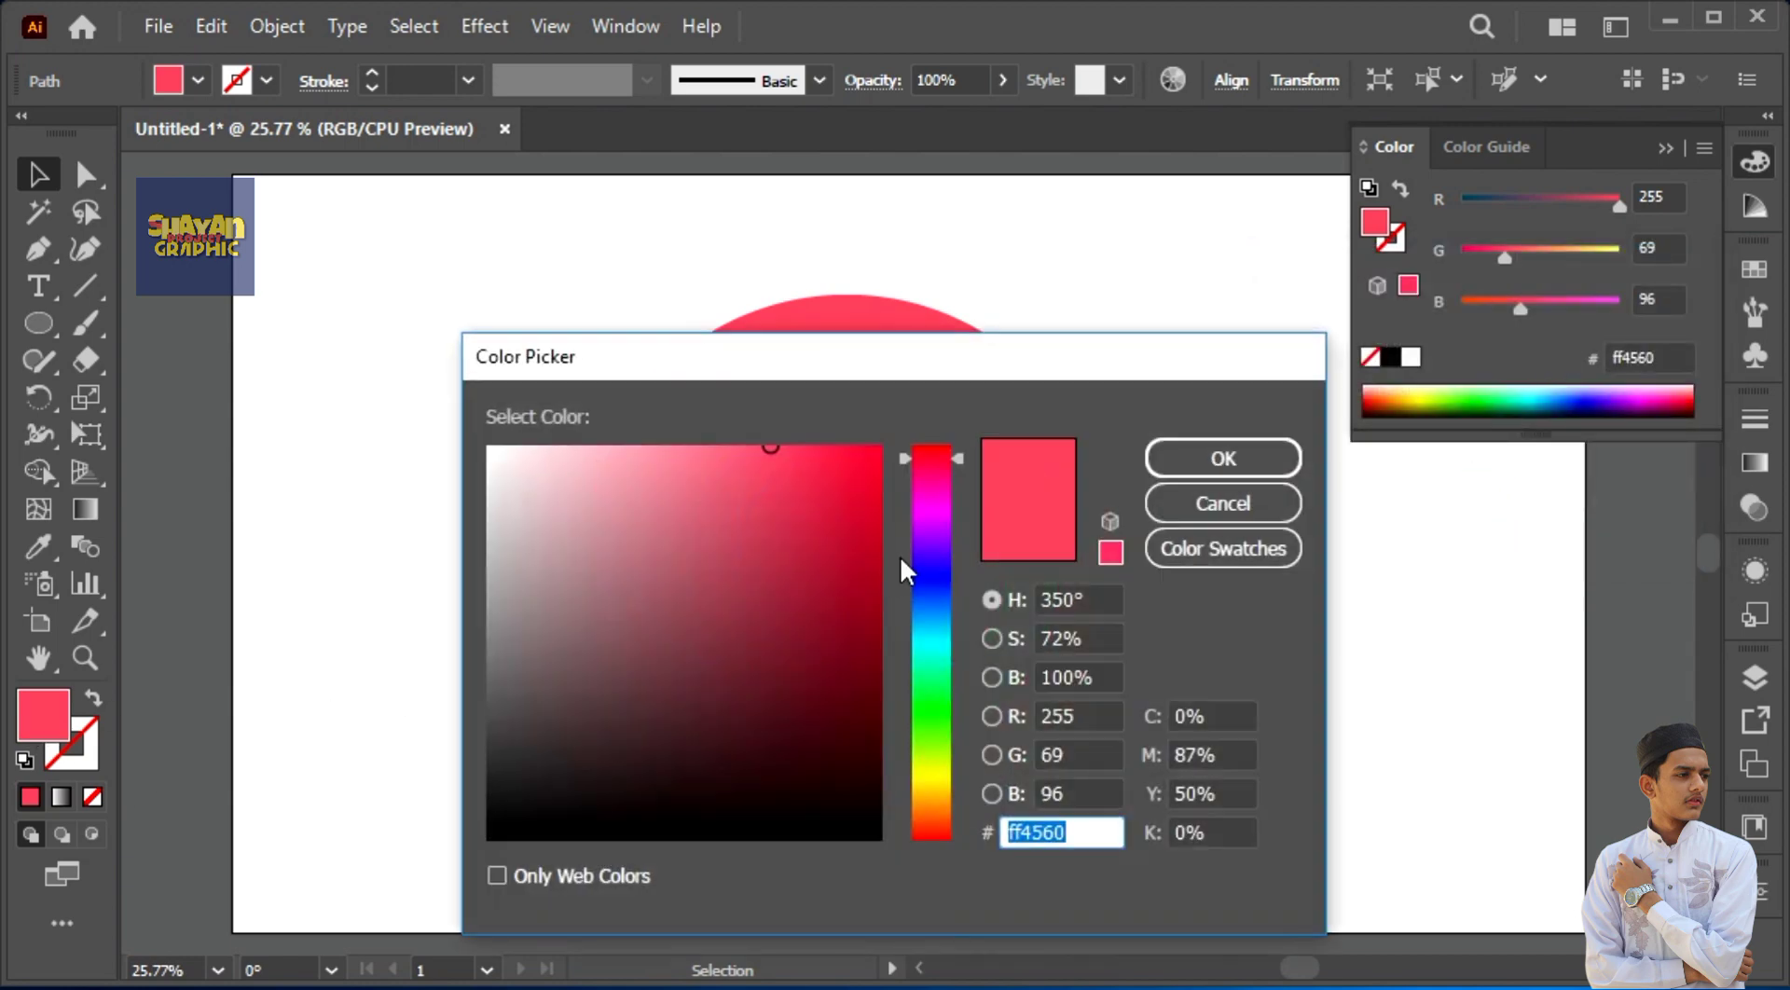
pyautogui.click(930, 521)
pyautogui.click(704, 469)
pyautogui.click(667, 444)
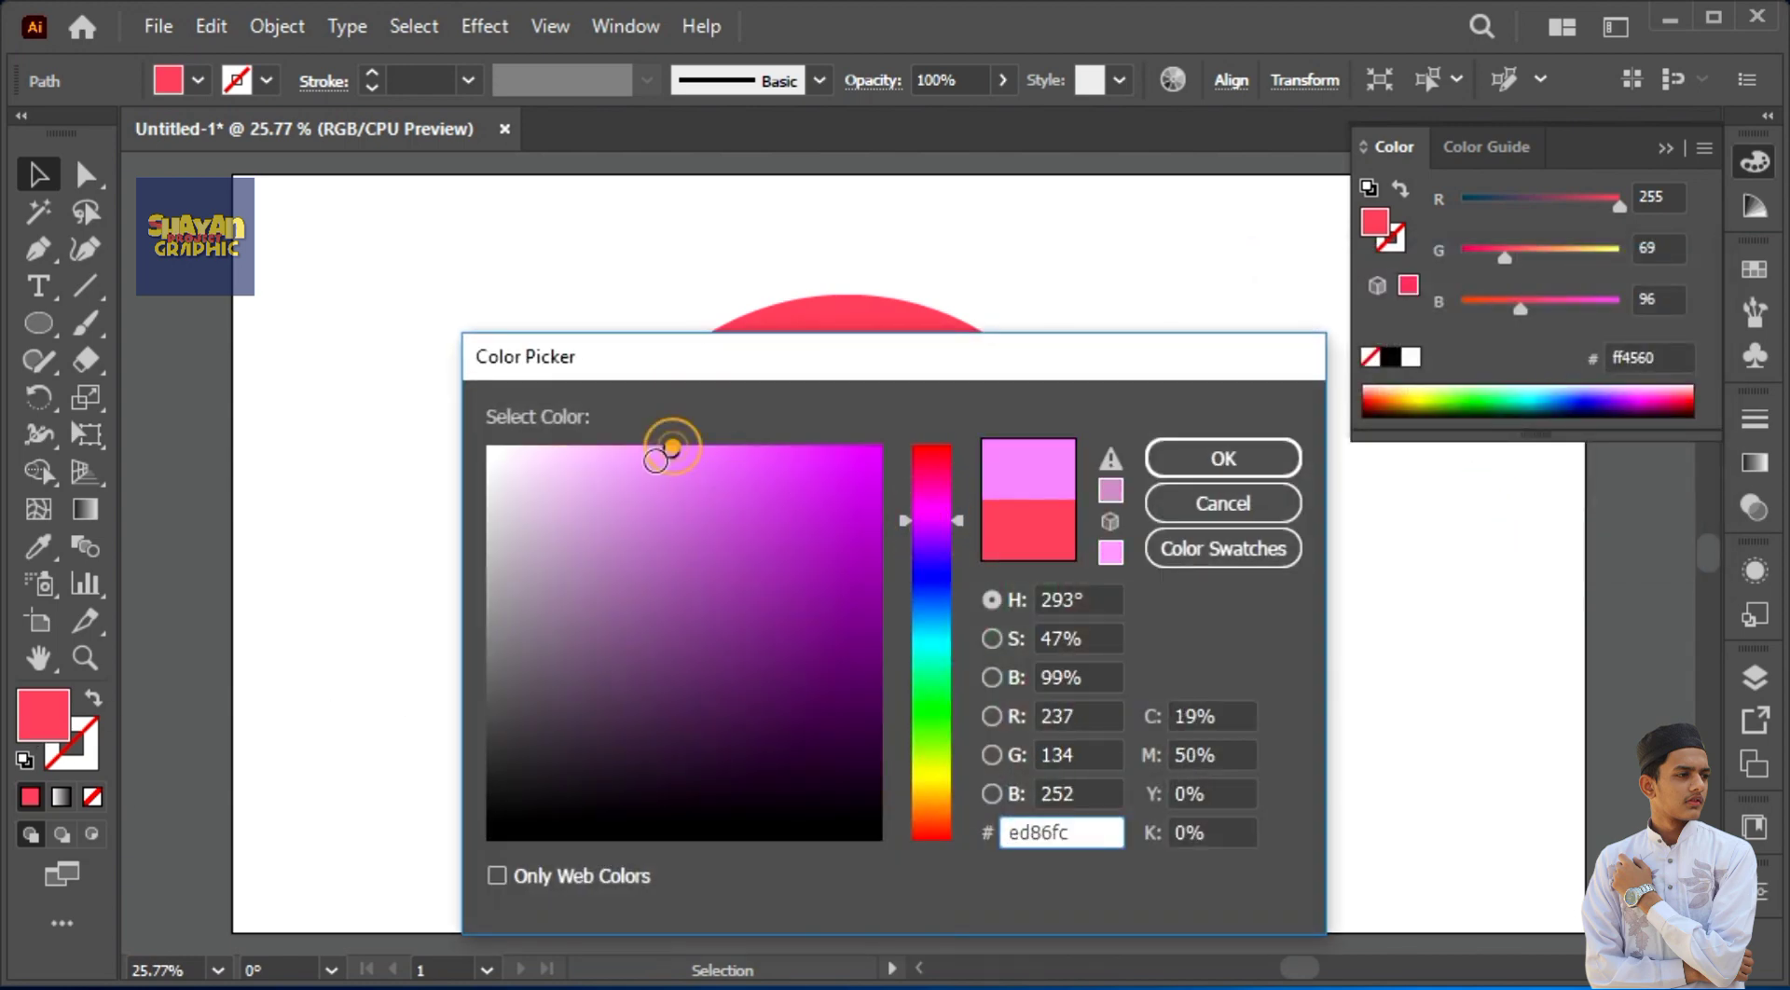
pyautogui.click(1217, 461)
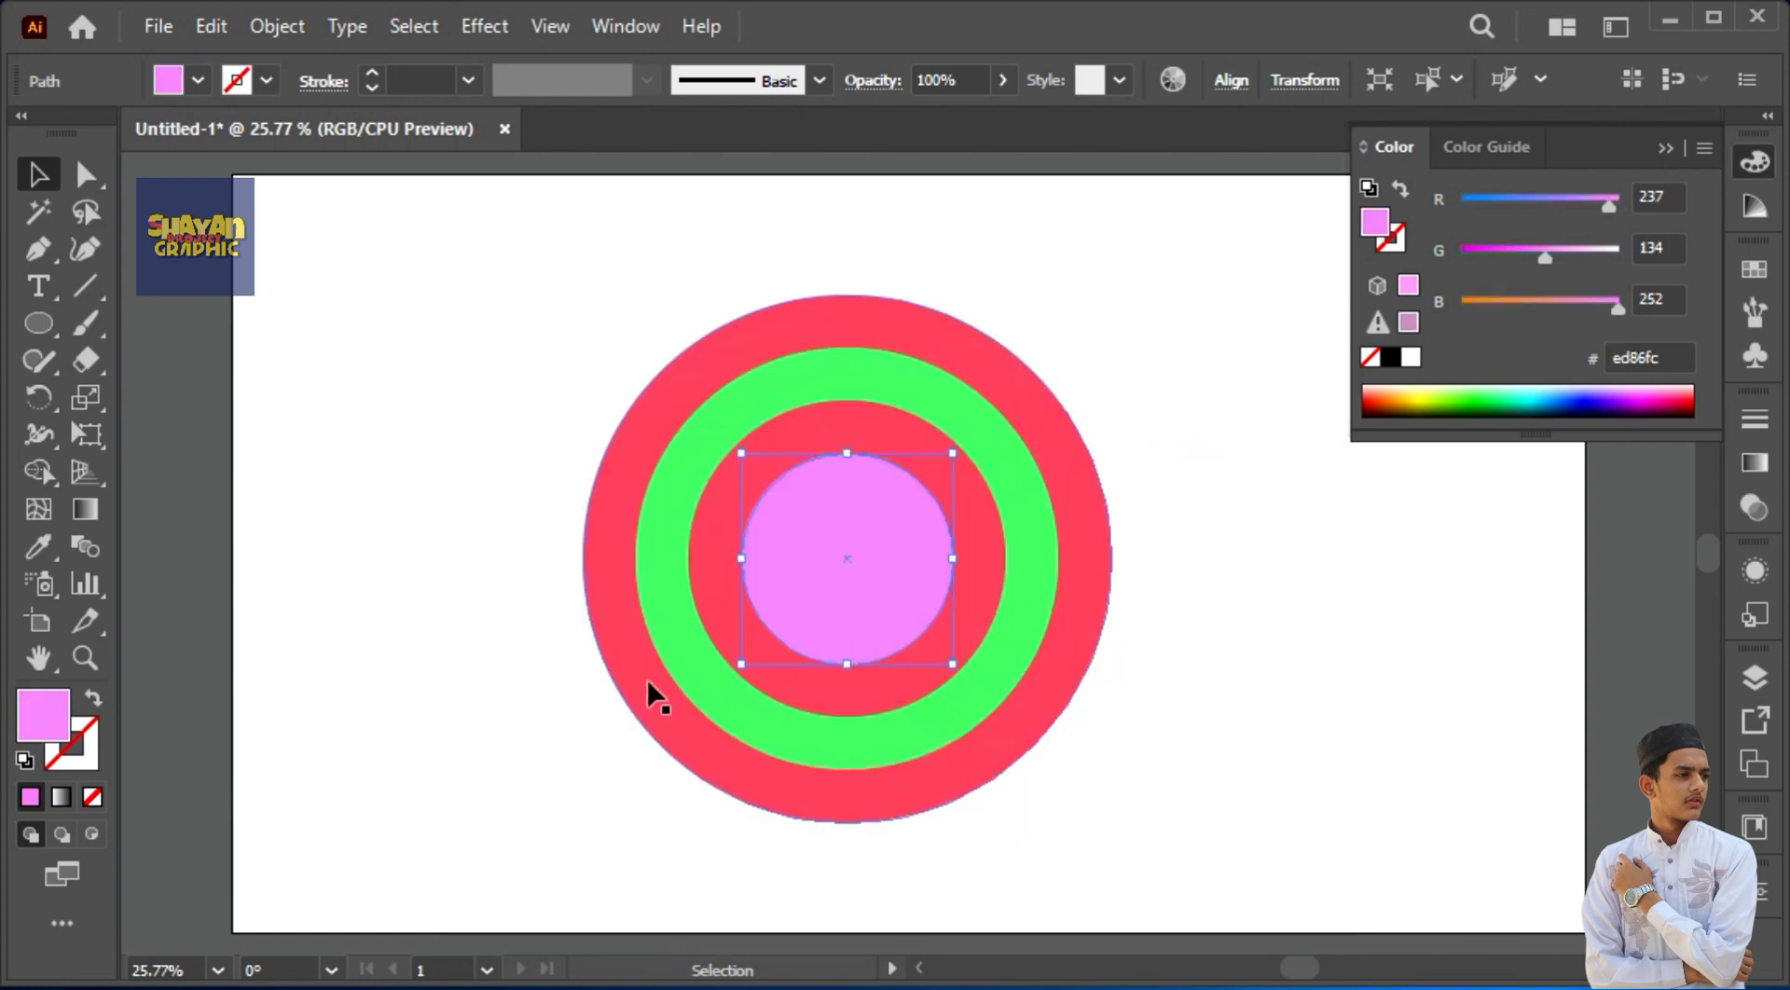
# Step: Offset the violet circle's path by -100 pt and fill the new centre circle with white sampled from the artboard
pyautogui.click(279, 28)
pyautogui.moveTo(435, 770)
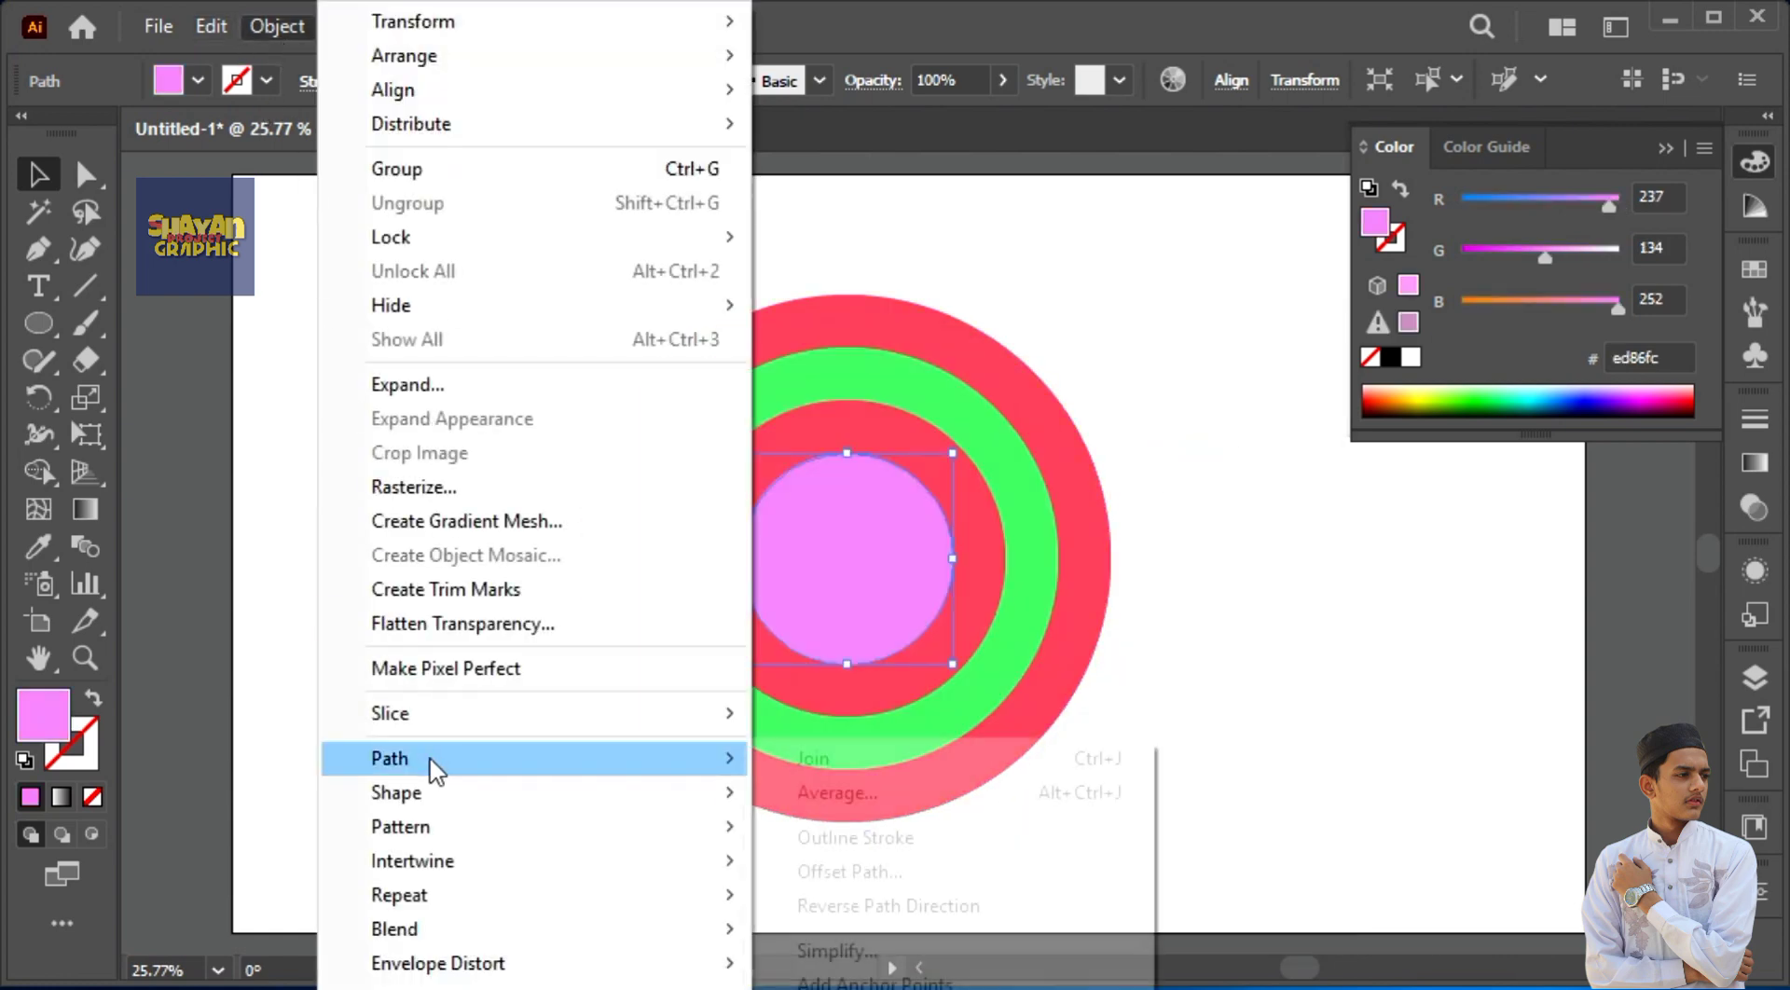
pyautogui.click(900, 875)
pyautogui.click(1483, 515)
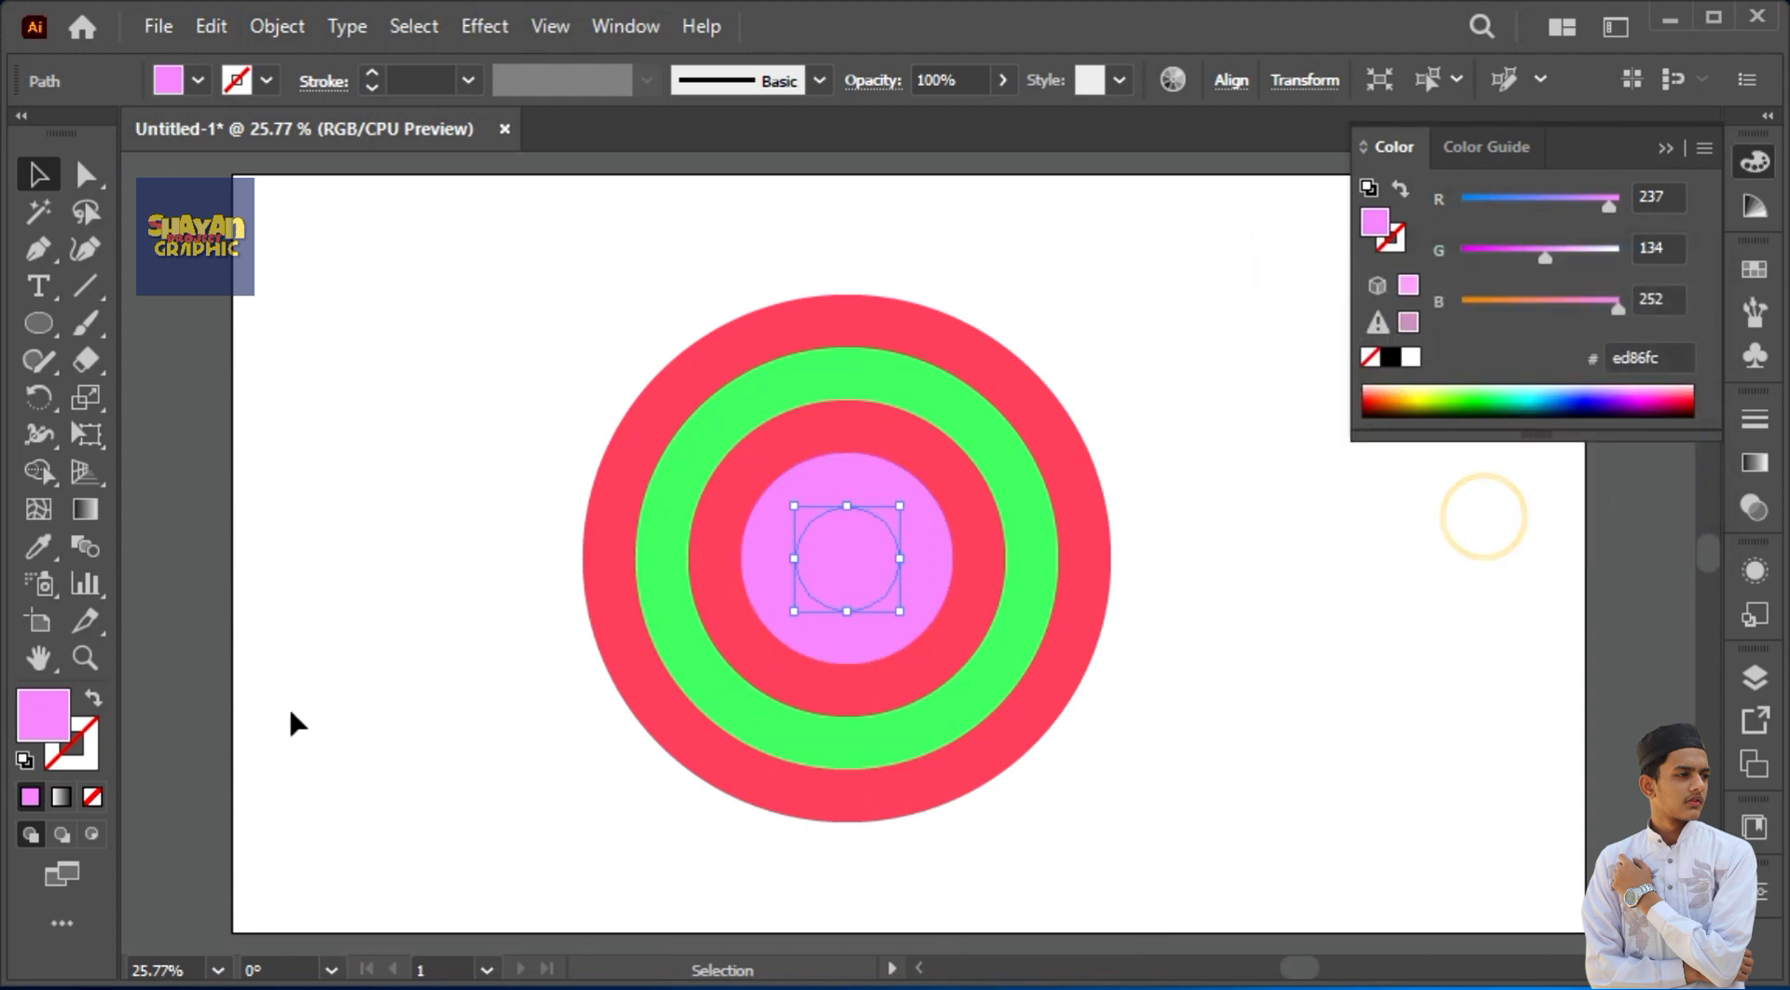
pyautogui.click(40, 544)
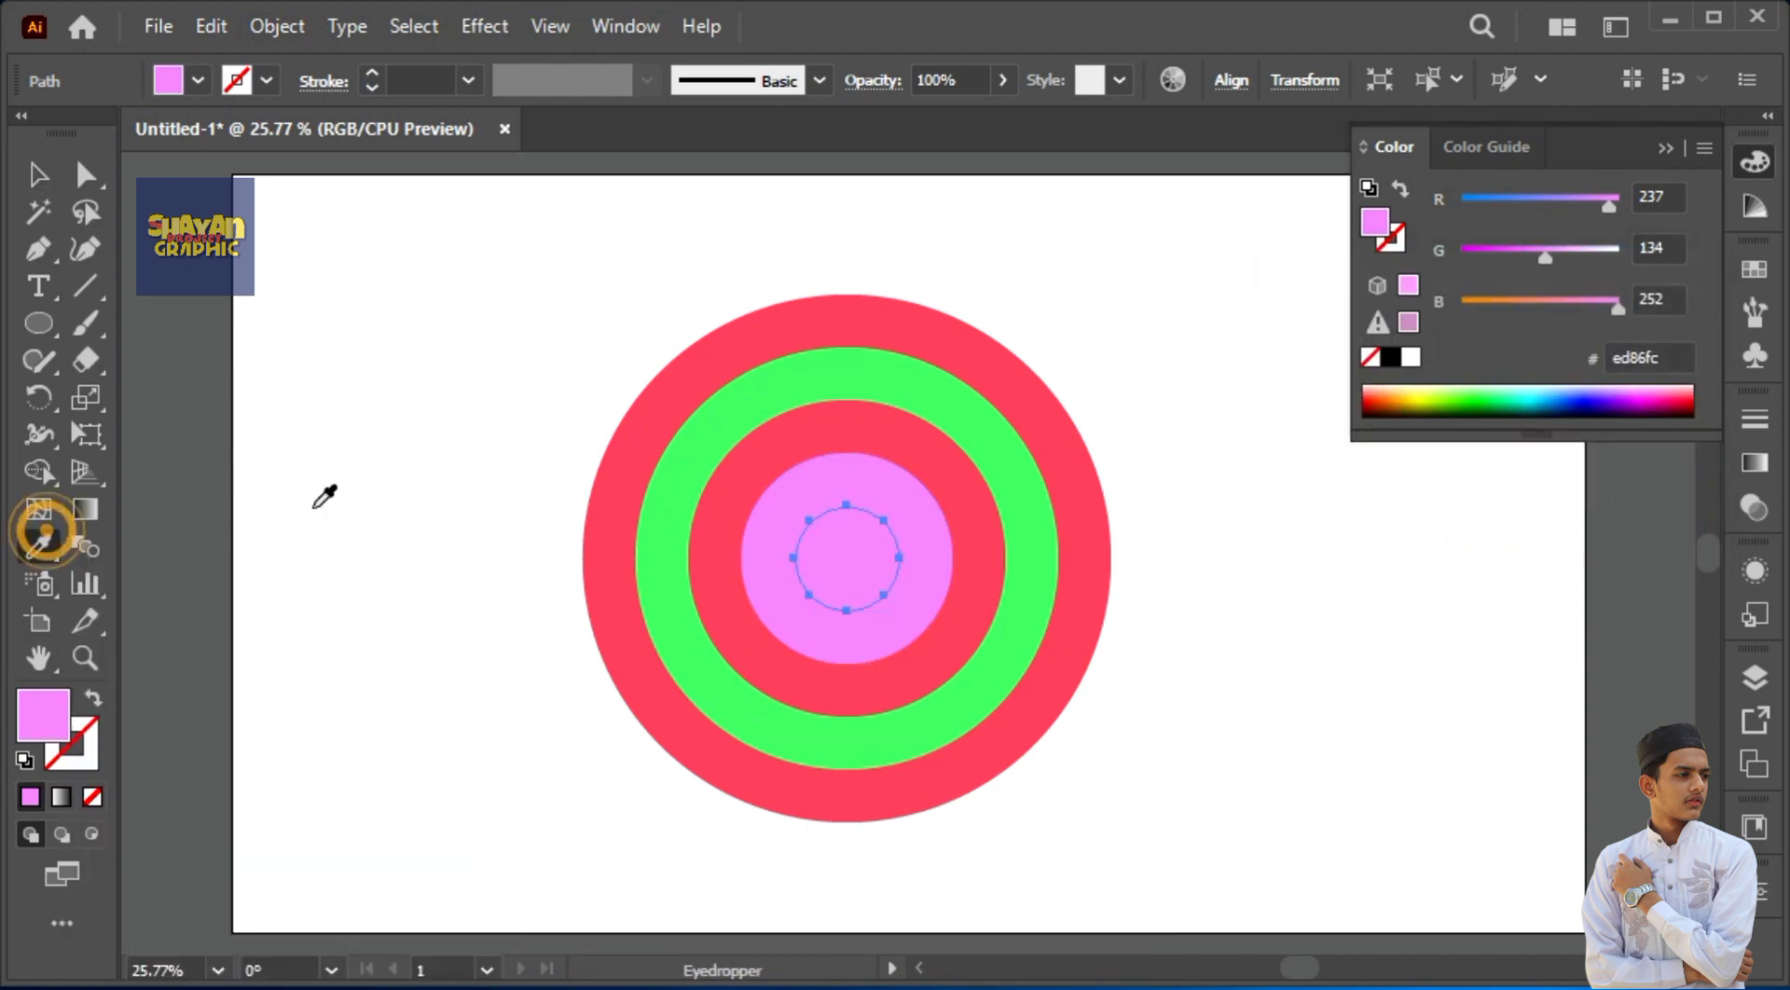
pyautogui.click(314, 507)
pyautogui.click(38, 175)
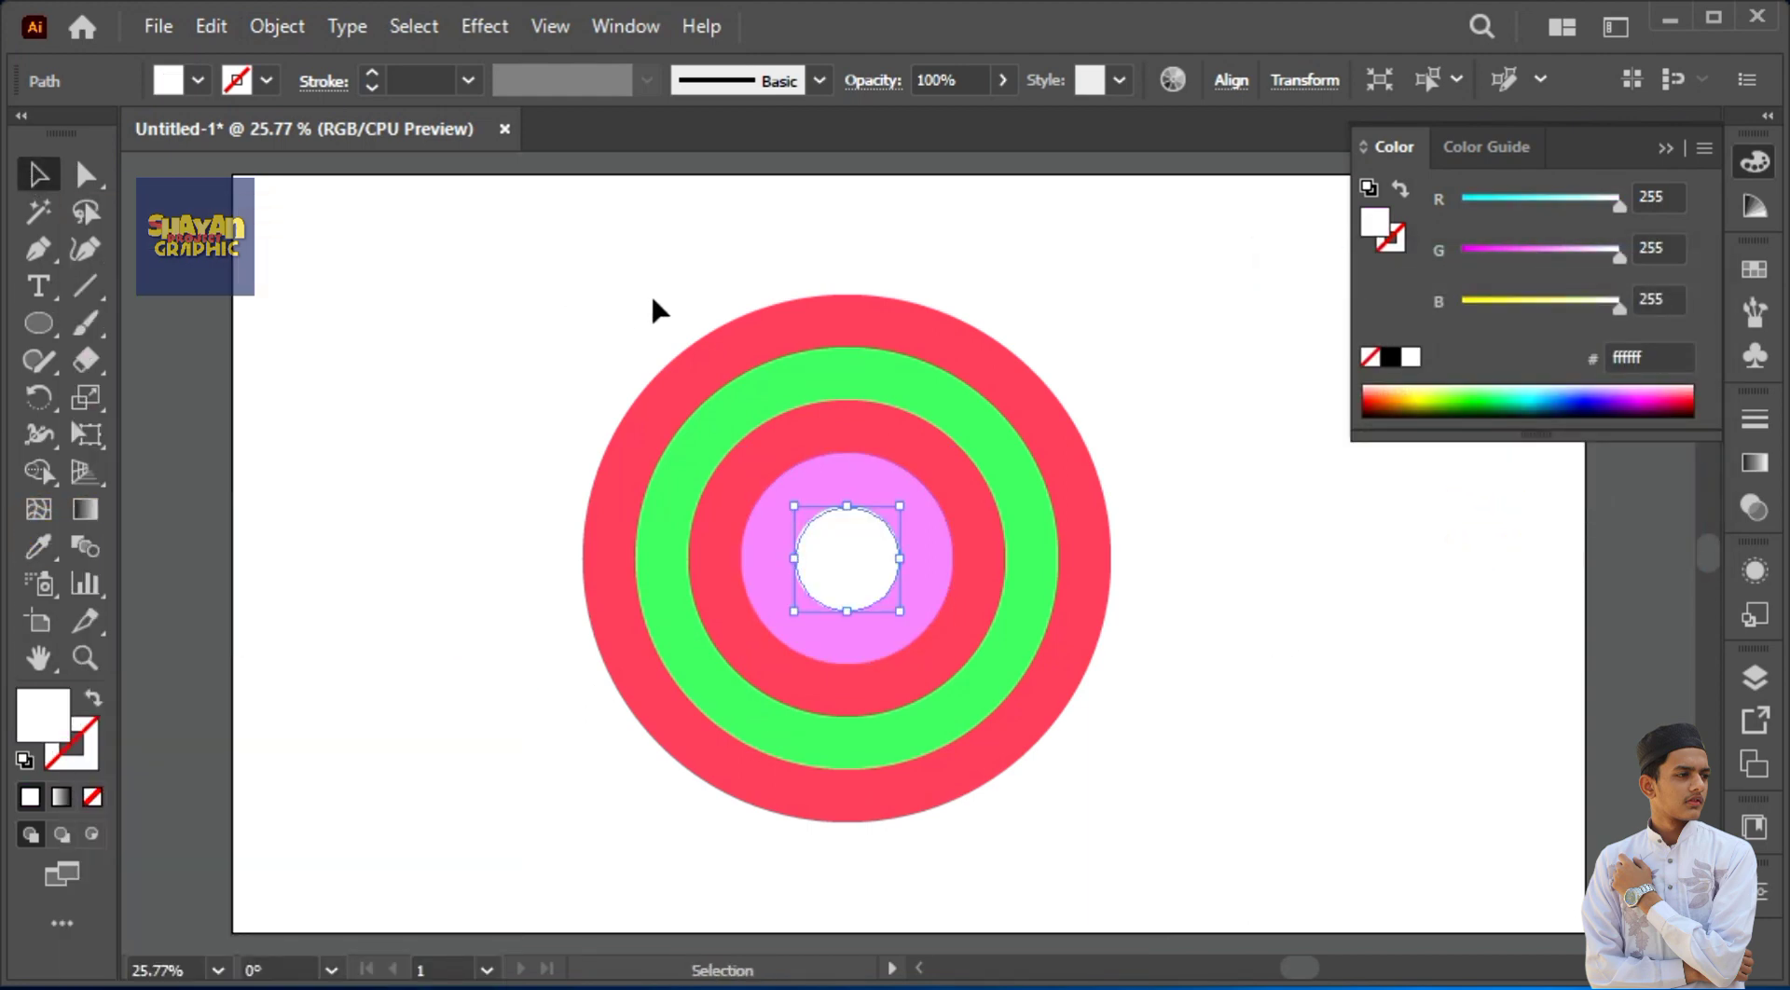
pyautogui.click(653, 297)
pyautogui.click(811, 378)
pyautogui.click(886, 322)
pyautogui.click(1257, 347)
pyautogui.moveTo(1337, 756); pyautogui.dragTo(580, 254)
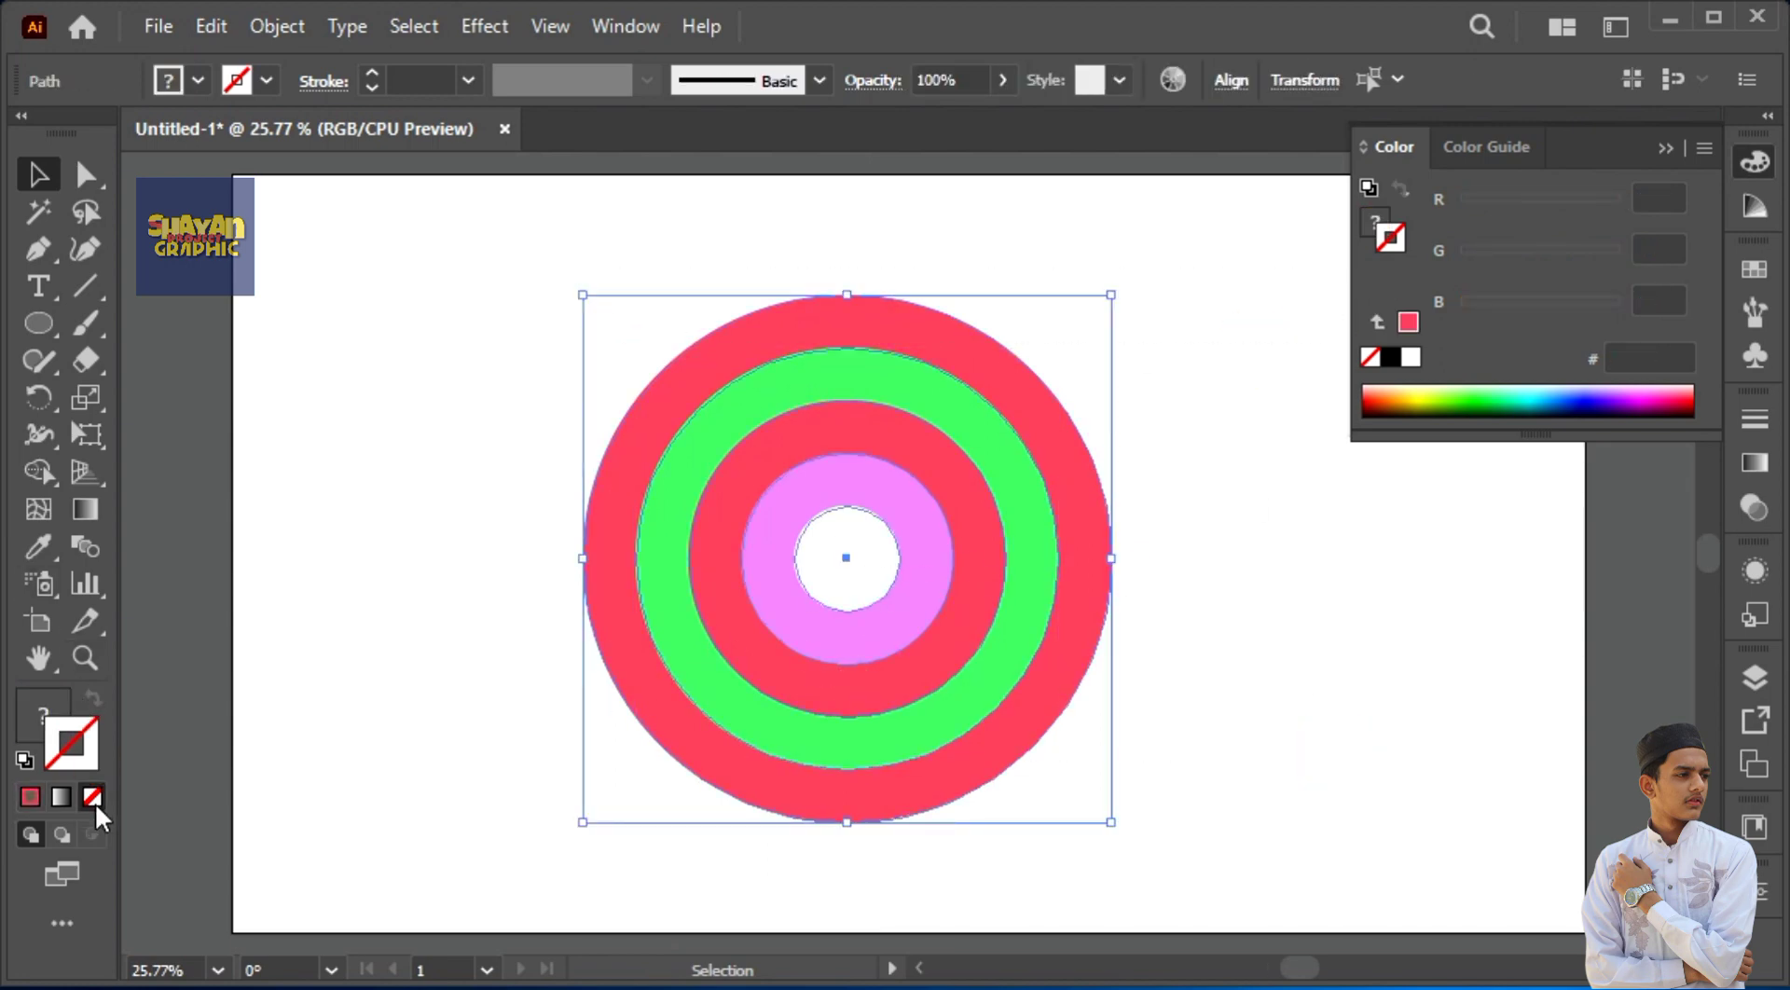
pyautogui.click(397, 533)
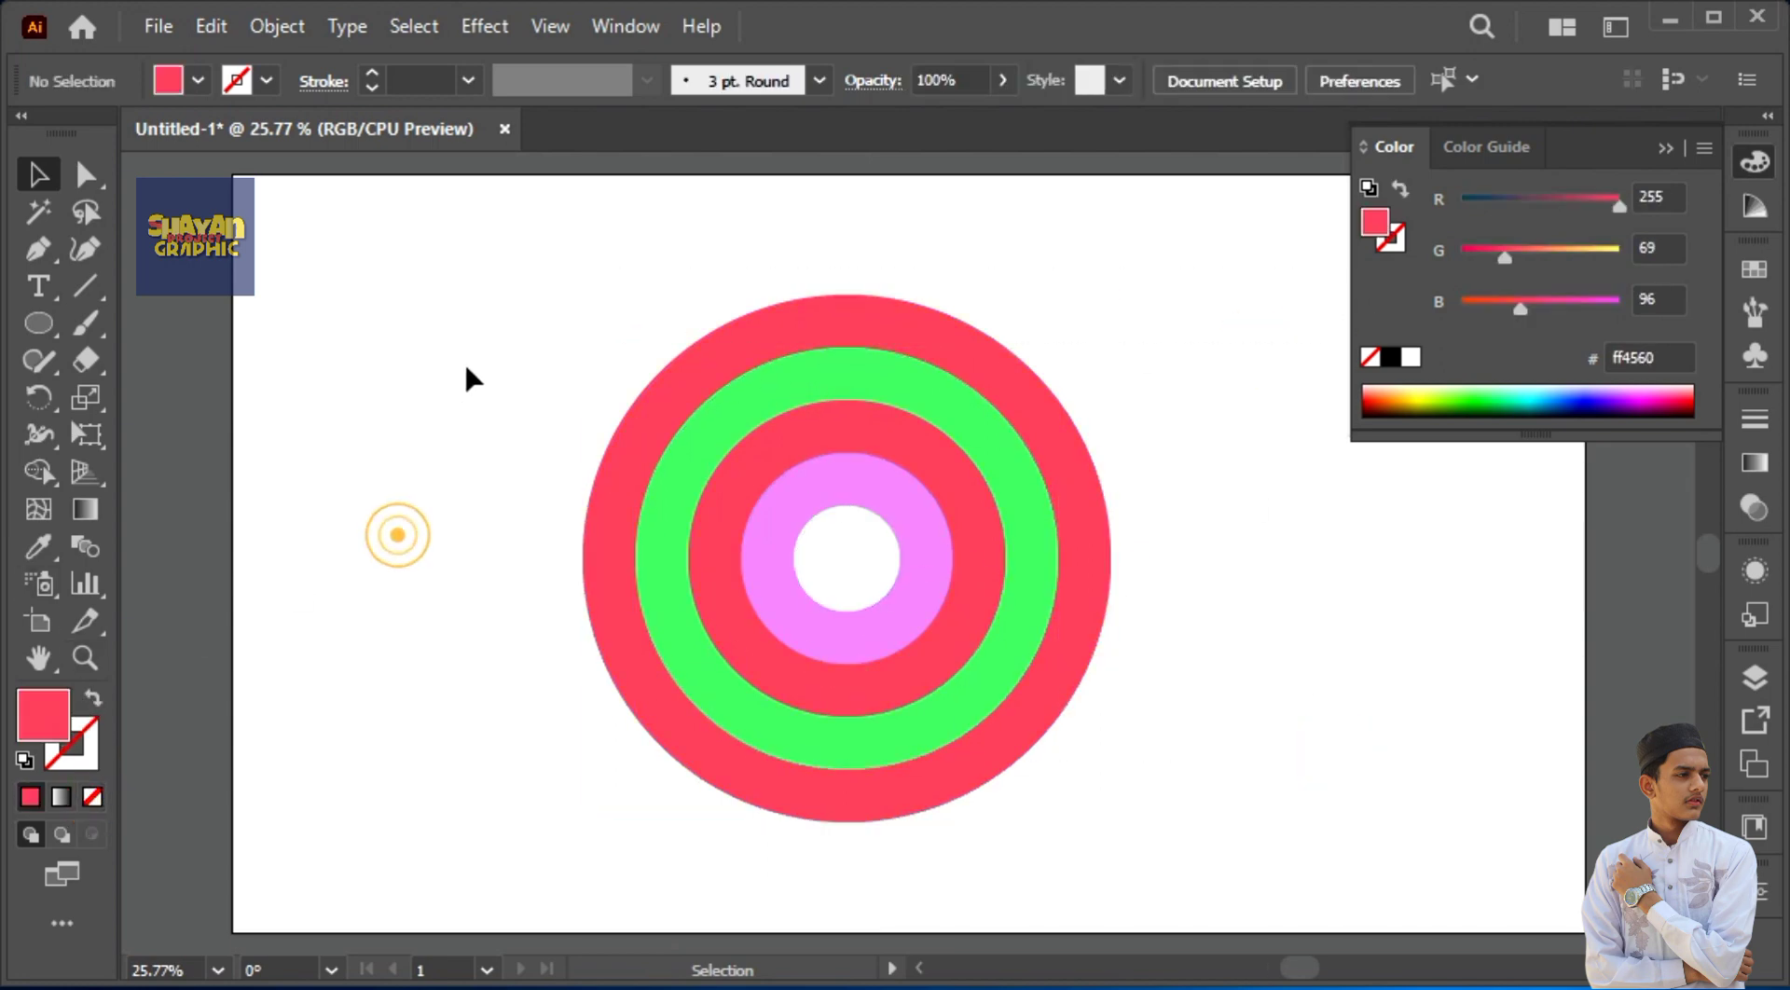
# Step: Cut away the lower half of all the concentric circles by selecting their lower anchor points with the Direct Selection tool
pyautogui.click(1669, 145)
pyautogui.moveTo(1367, 811); pyautogui.dragTo(578, 320)
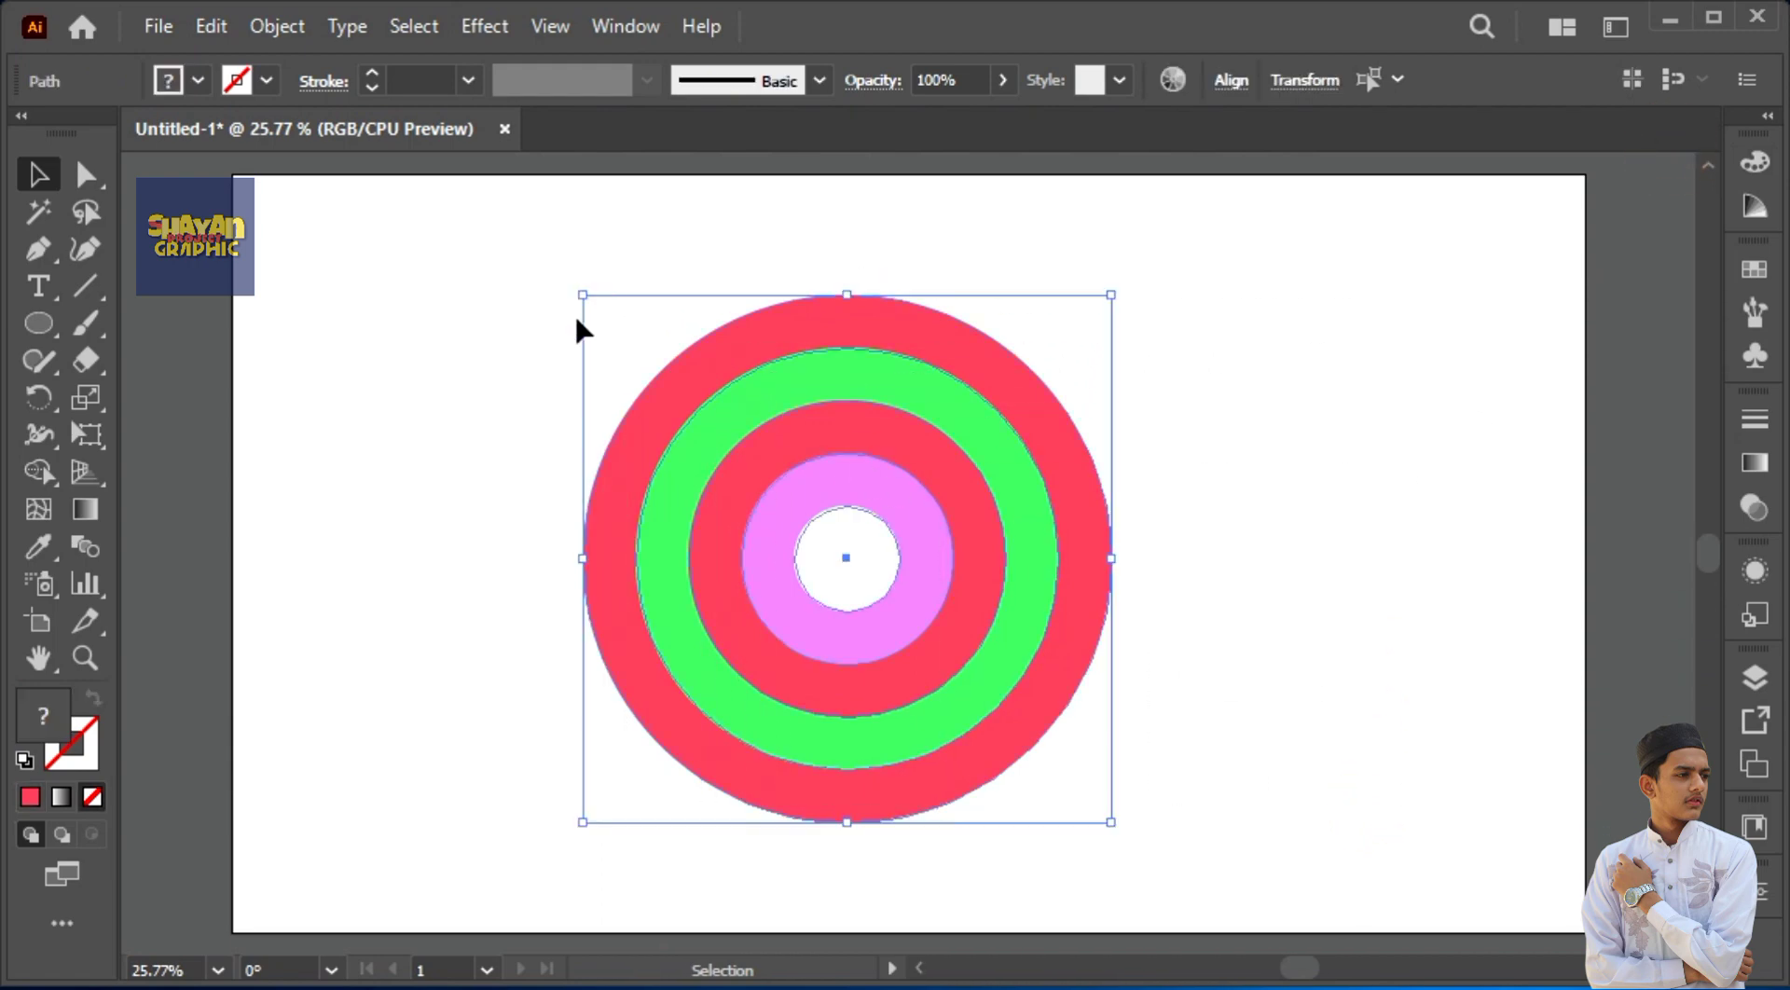
pyautogui.click(83, 176)
pyautogui.click(271, 281)
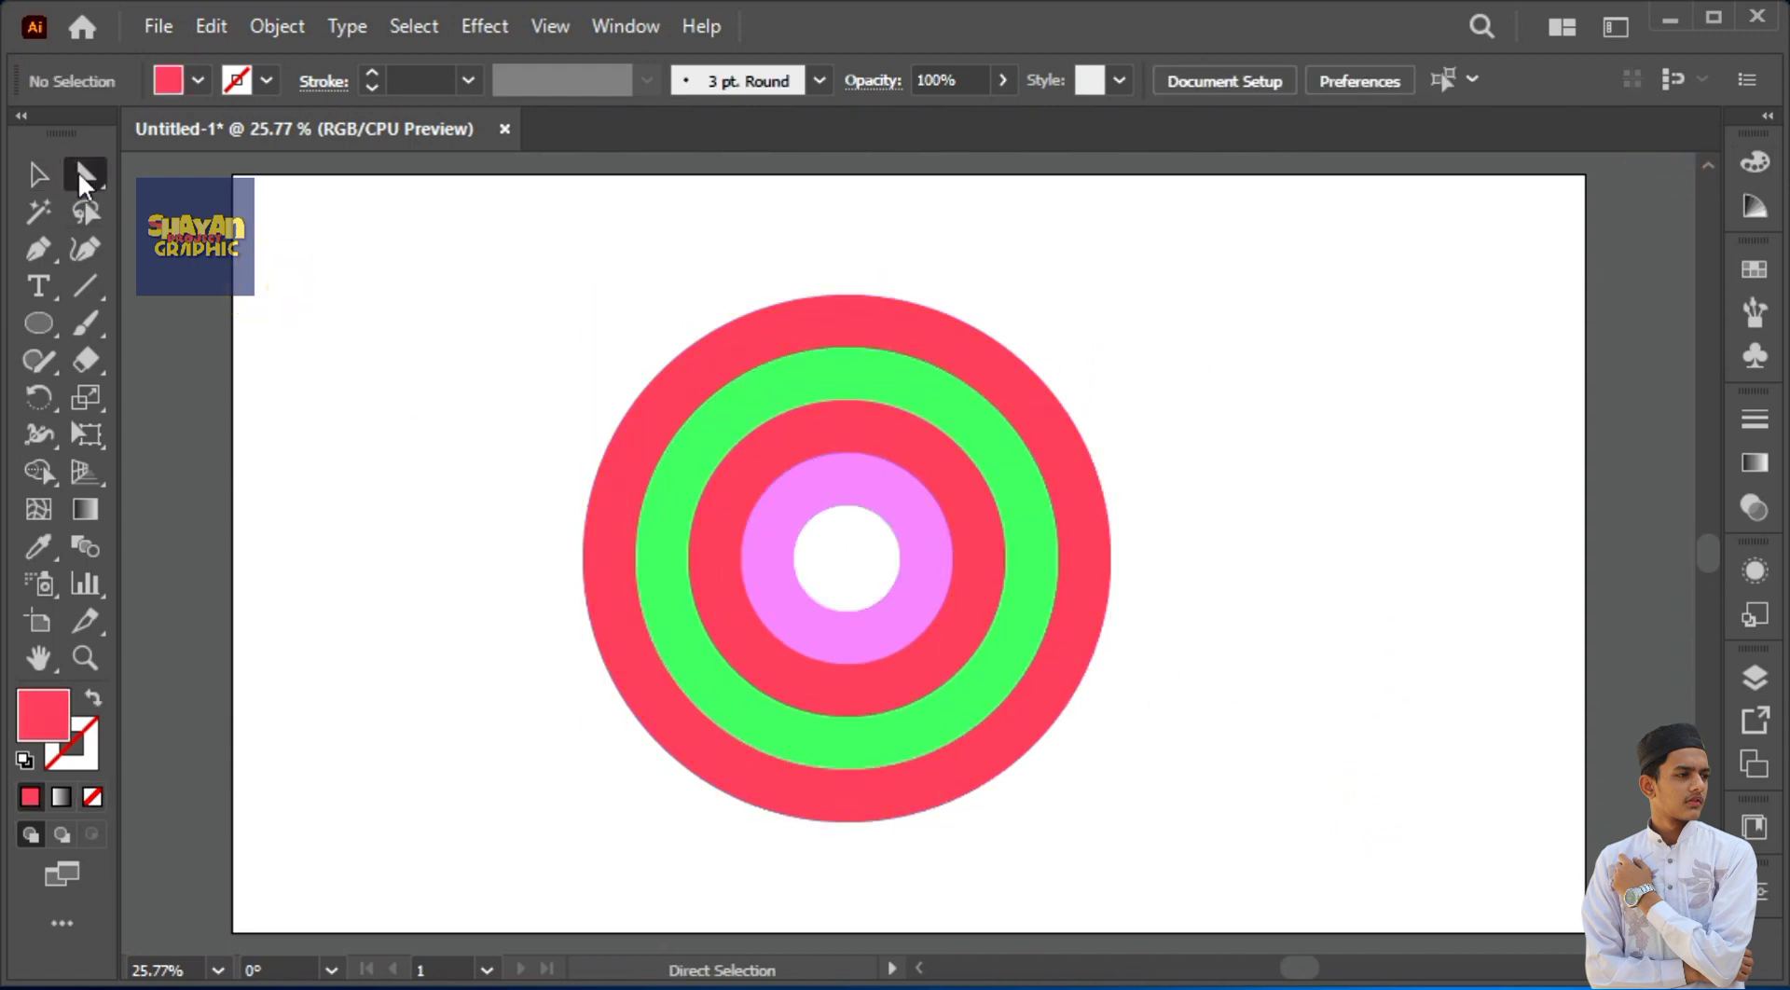
pyautogui.moveTo(532, 585); pyautogui.dragTo(1281, 881)
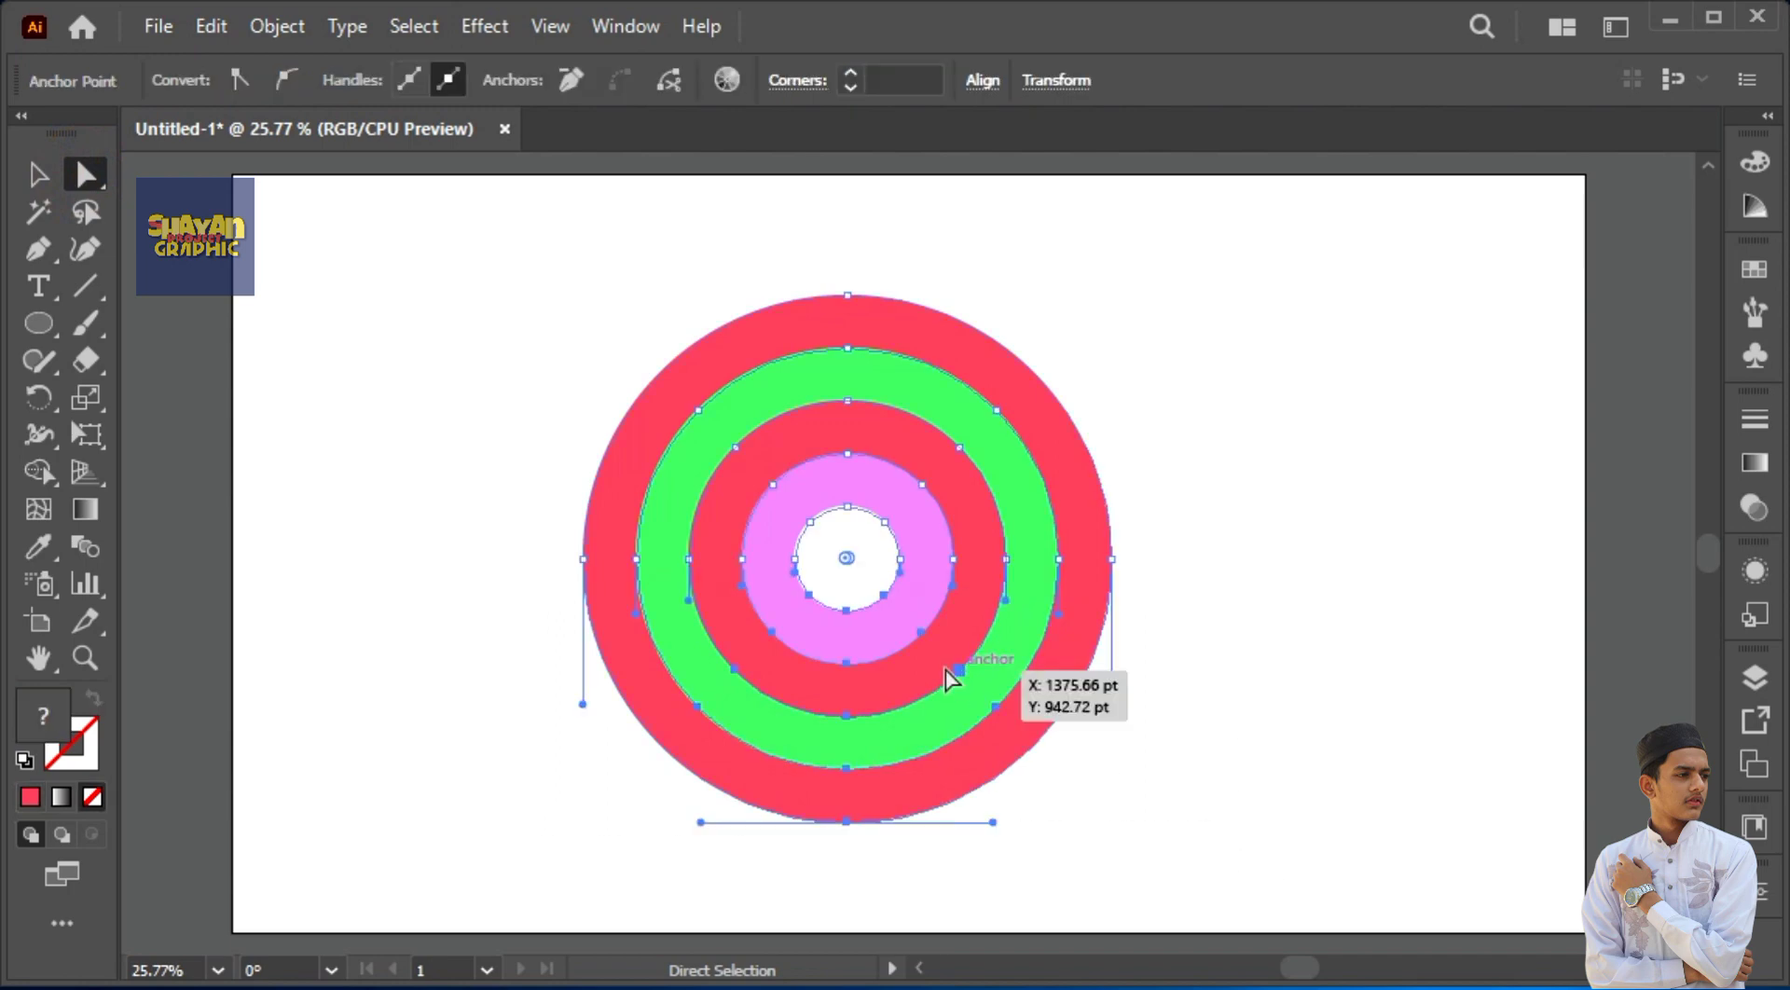
pyautogui.click(222, 33)
pyautogui.click(264, 138)
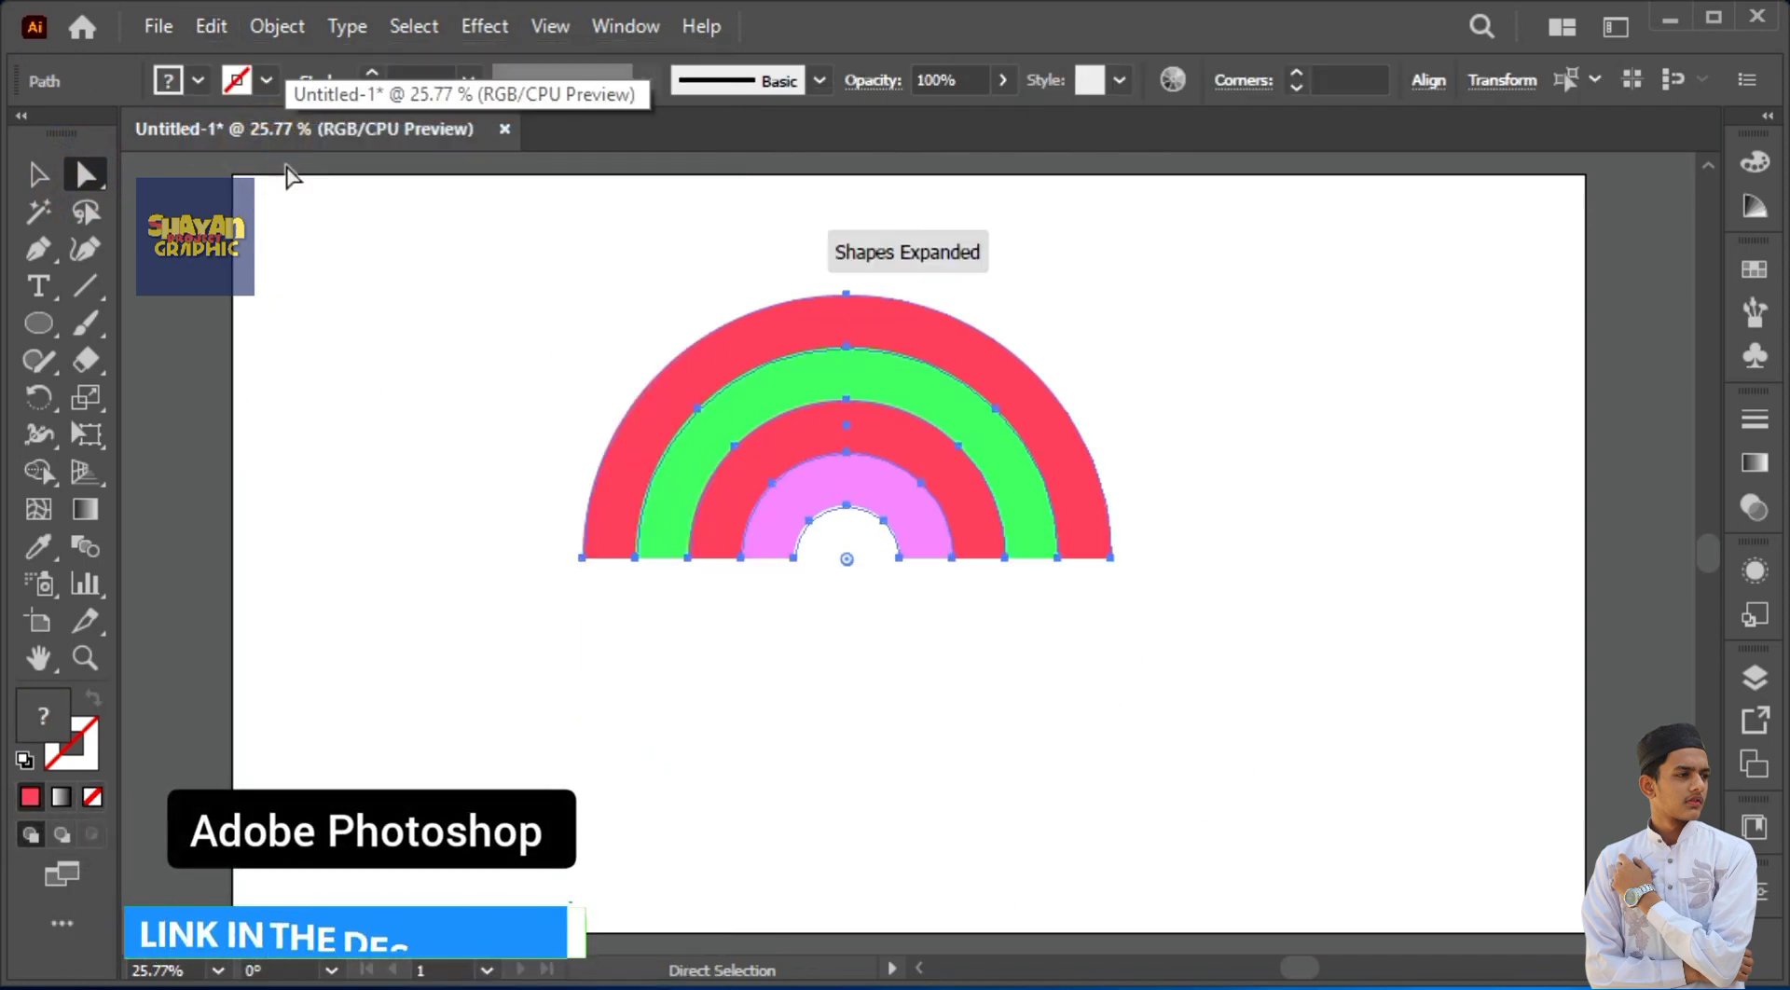
pyautogui.click(450, 454)
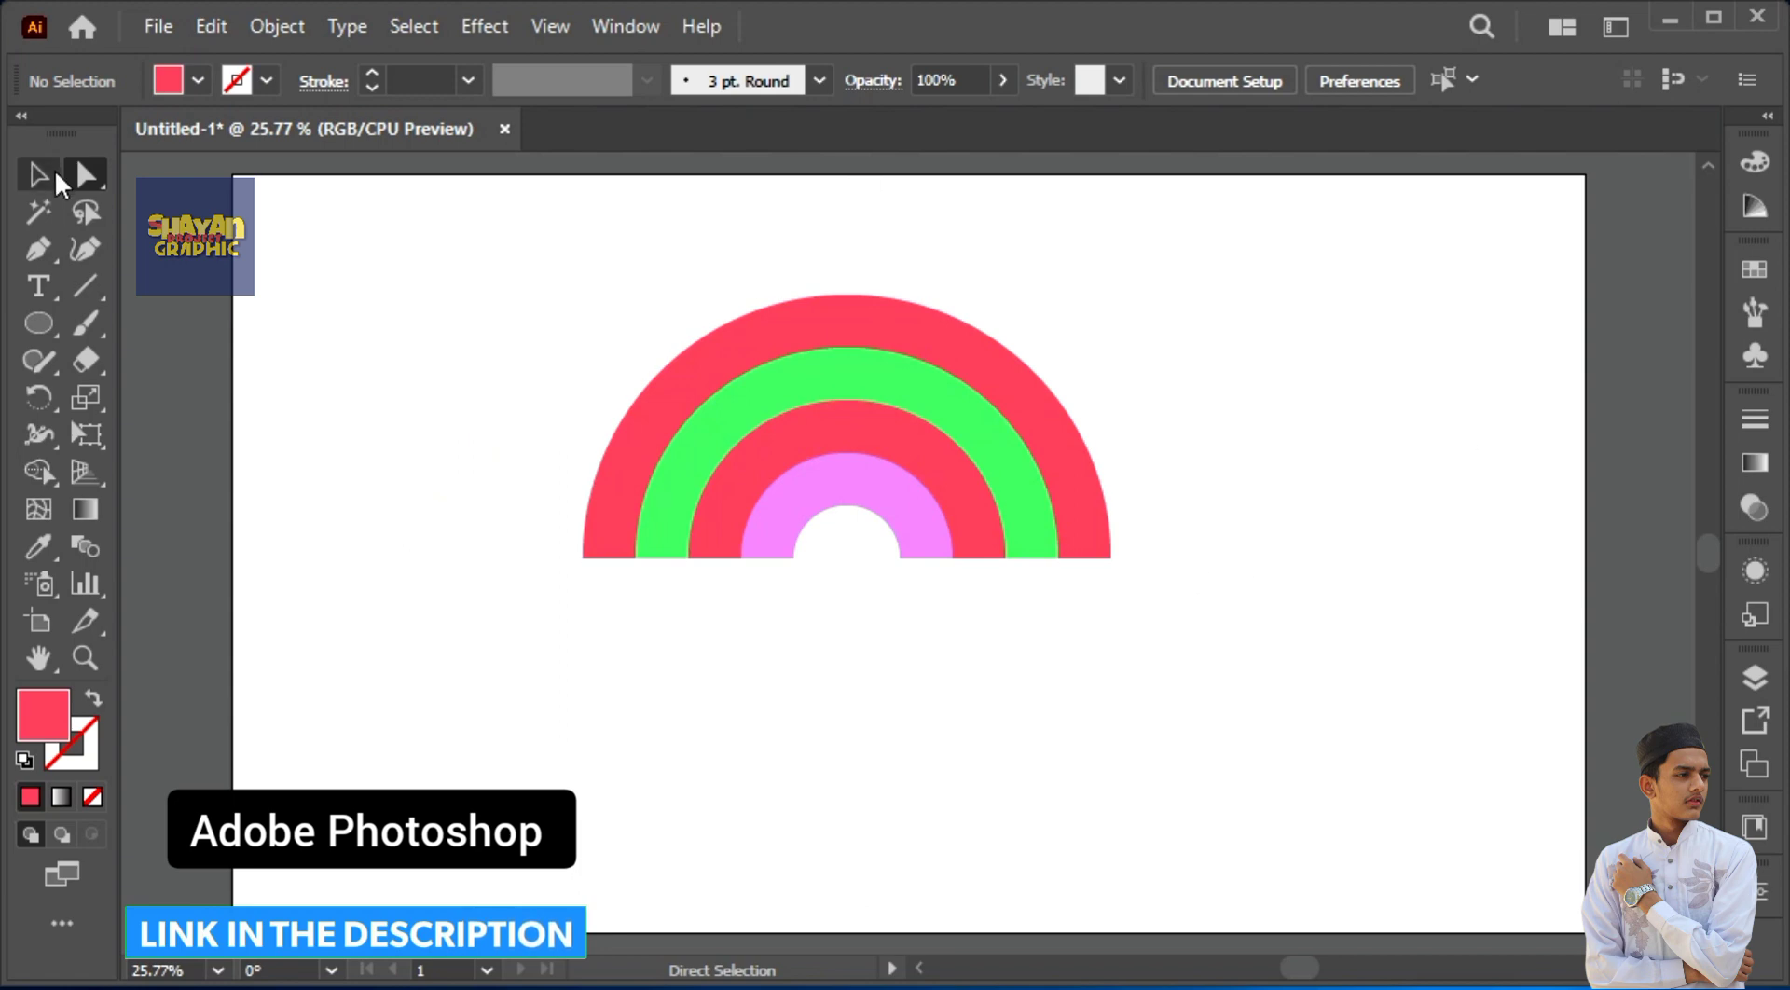
pyautogui.click(56, 177)
pyautogui.moveTo(471, 232); pyautogui.dragTo(1295, 621)
pyautogui.click(1298, 622)
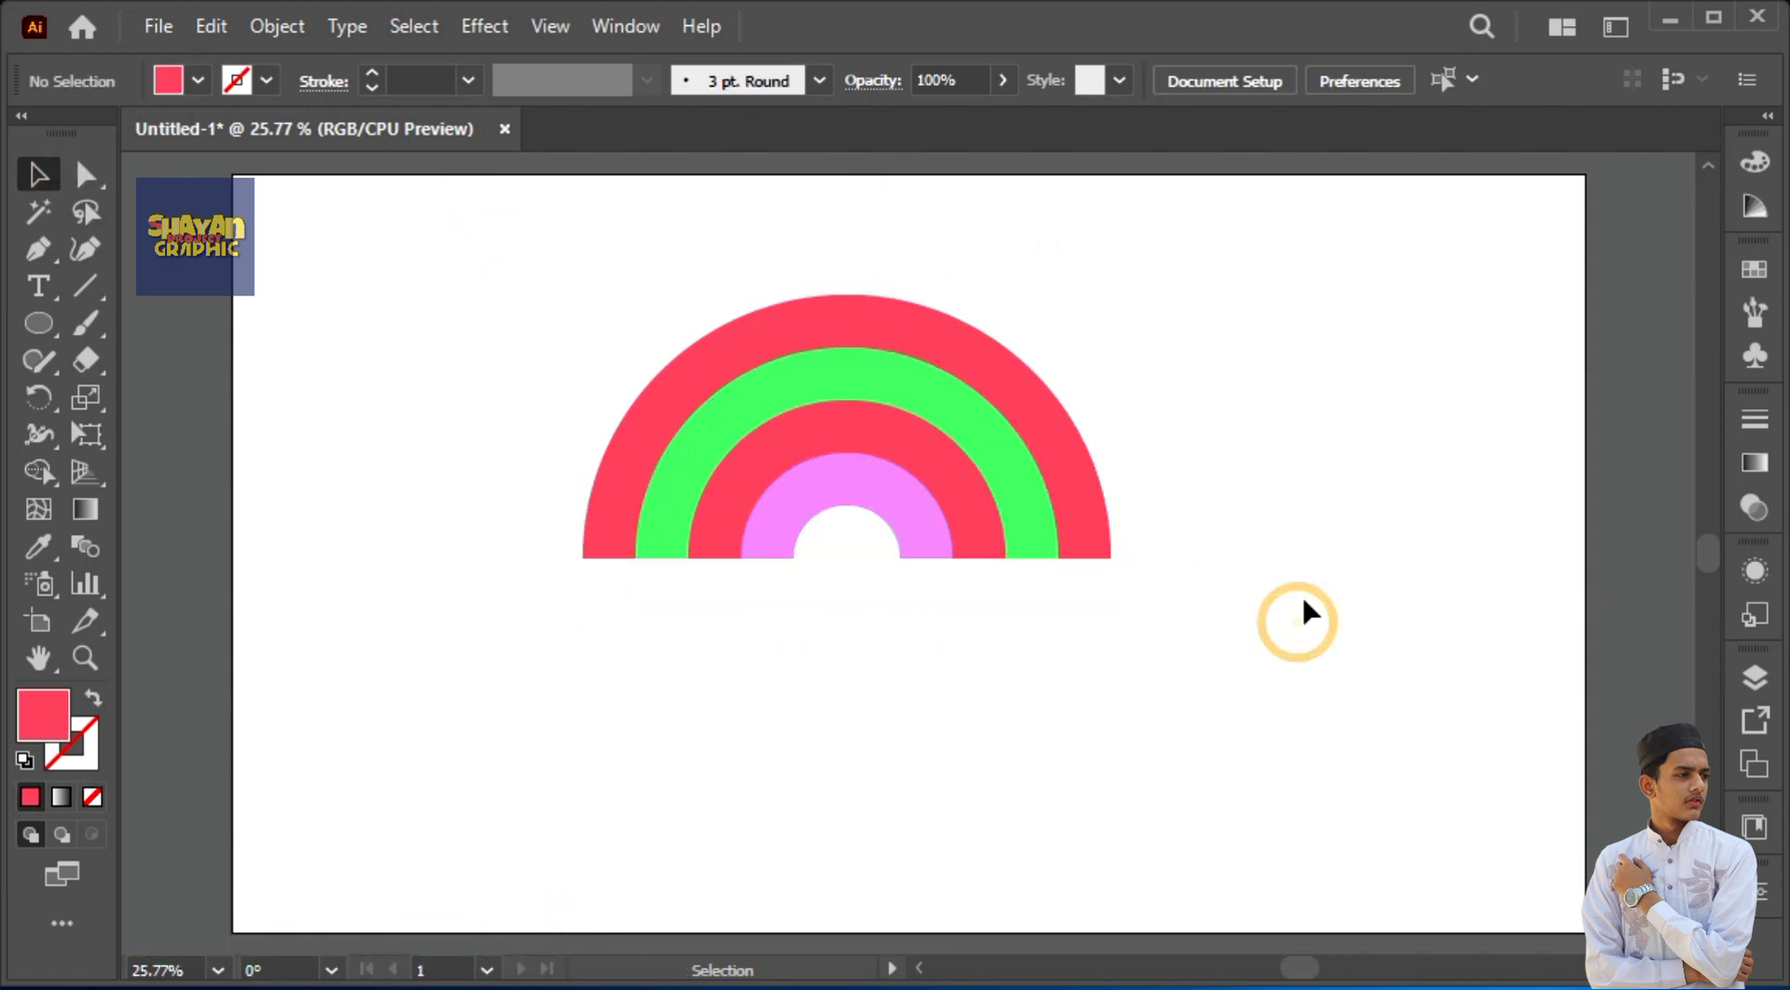
# Step: Draw a small circle on the empty artboard area beside the left end of the arch
pyautogui.click(39, 324)
pyautogui.moveTo(330, 612); pyautogui.dragTo(364, 587)
pyautogui.click(54, 186)
# Step: Duplicate the small circle with Copy and Paste in Front and spread the copies into an overlapping cloud-like cluster of four circles
pyautogui.click(202, 27)
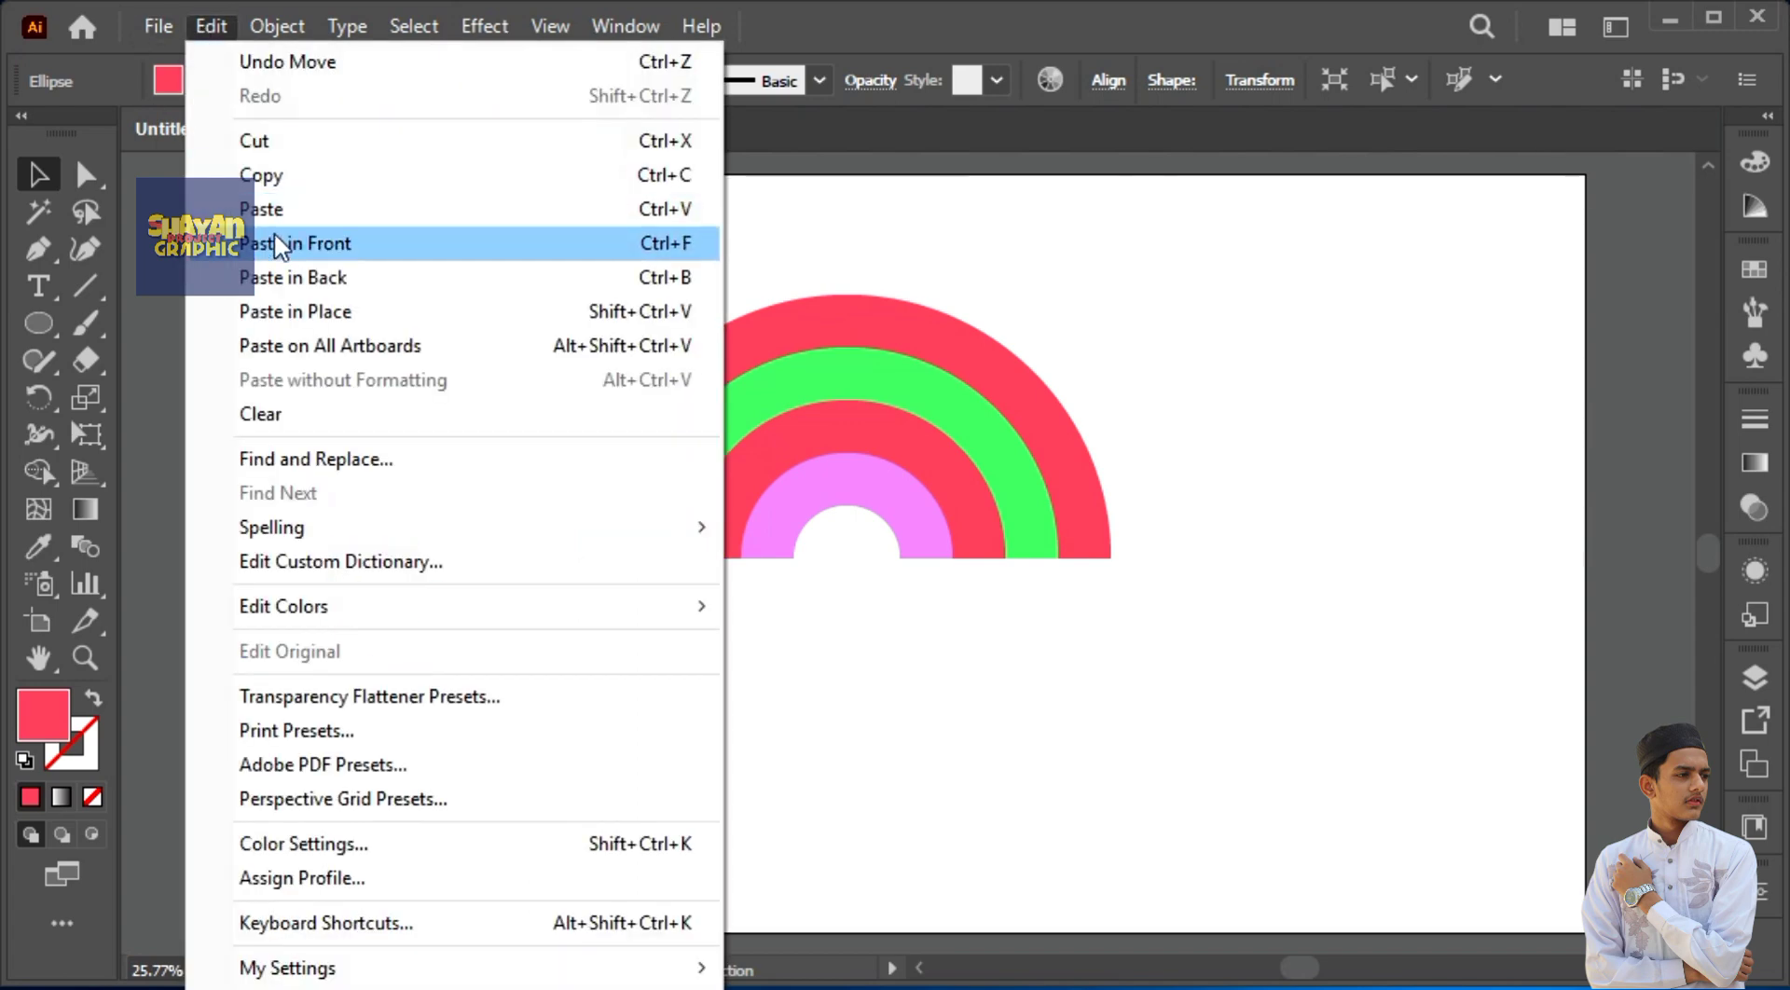
pyautogui.click(278, 172)
pyautogui.click(218, 30)
pyautogui.click(277, 242)
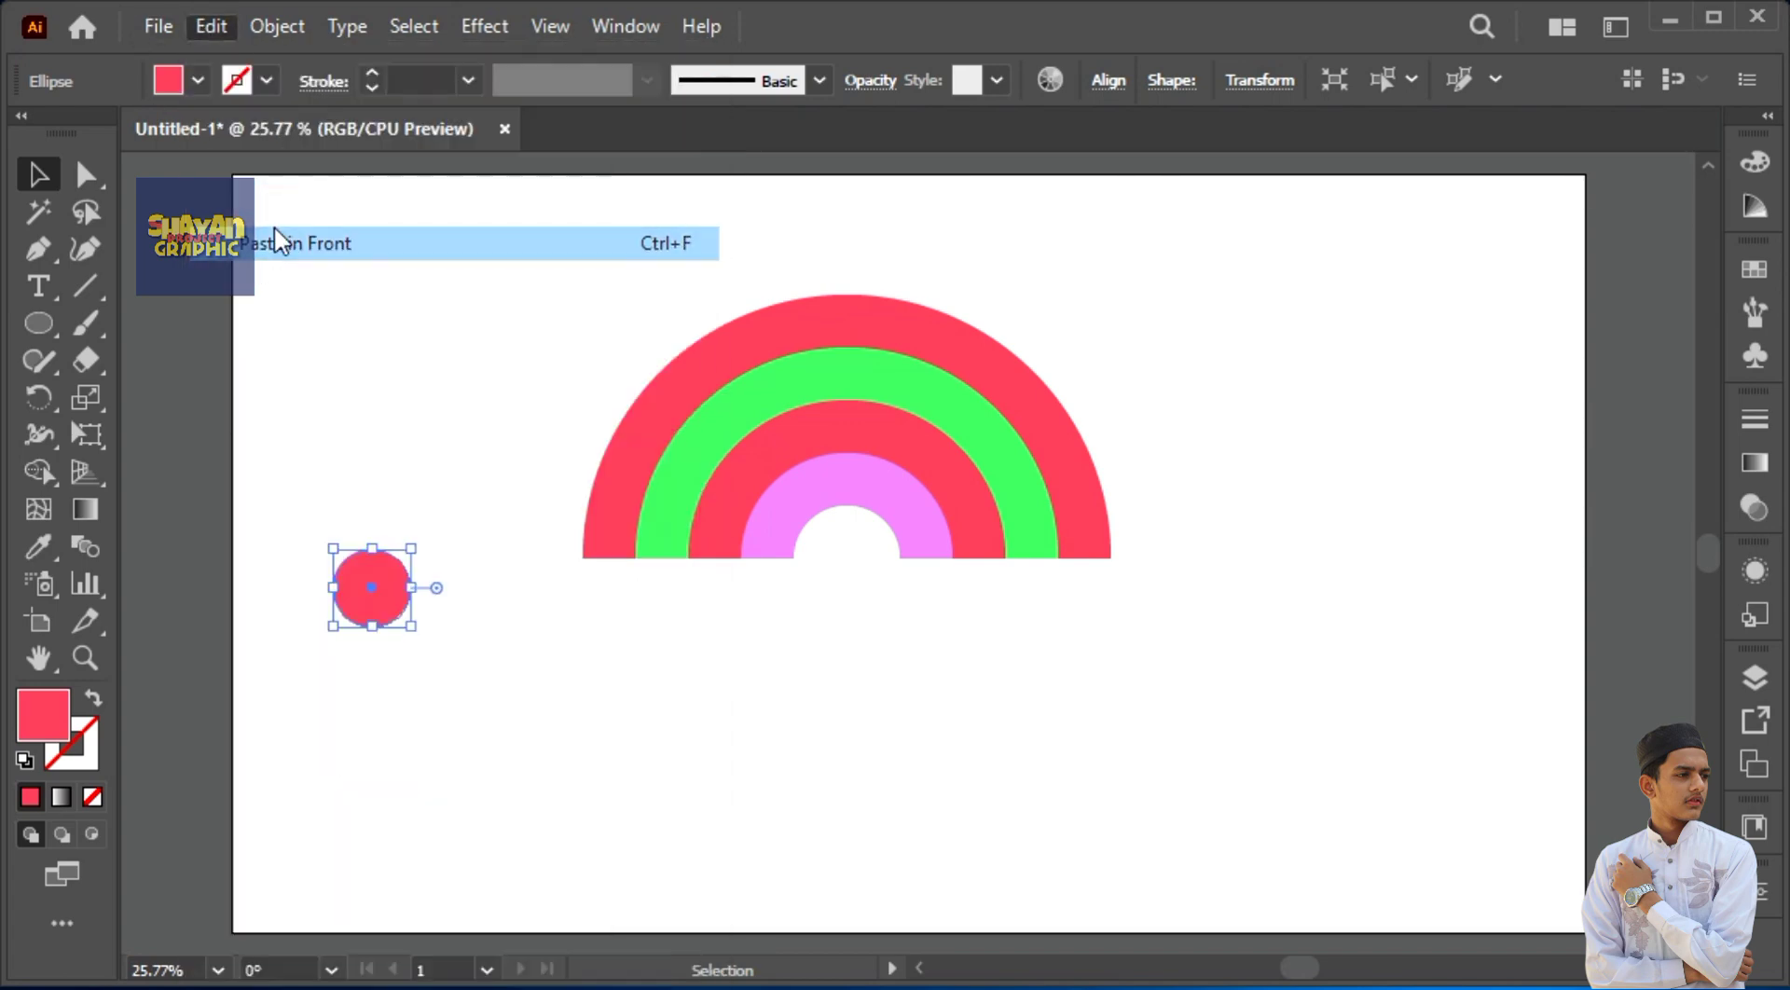
pyautogui.moveTo(381, 610); pyautogui.dragTo(469, 599)
pyautogui.click(401, 589)
# Step: Enlarge and rotate the cluster of four circles and move it over the left foot of the arch
pyautogui.moveTo(292, 475); pyautogui.dragTo(527, 701)
pyautogui.moveTo(503, 634); pyautogui.dragTo(547, 669)
pyautogui.moveTo(561, 509); pyautogui.dragTo(580, 661)
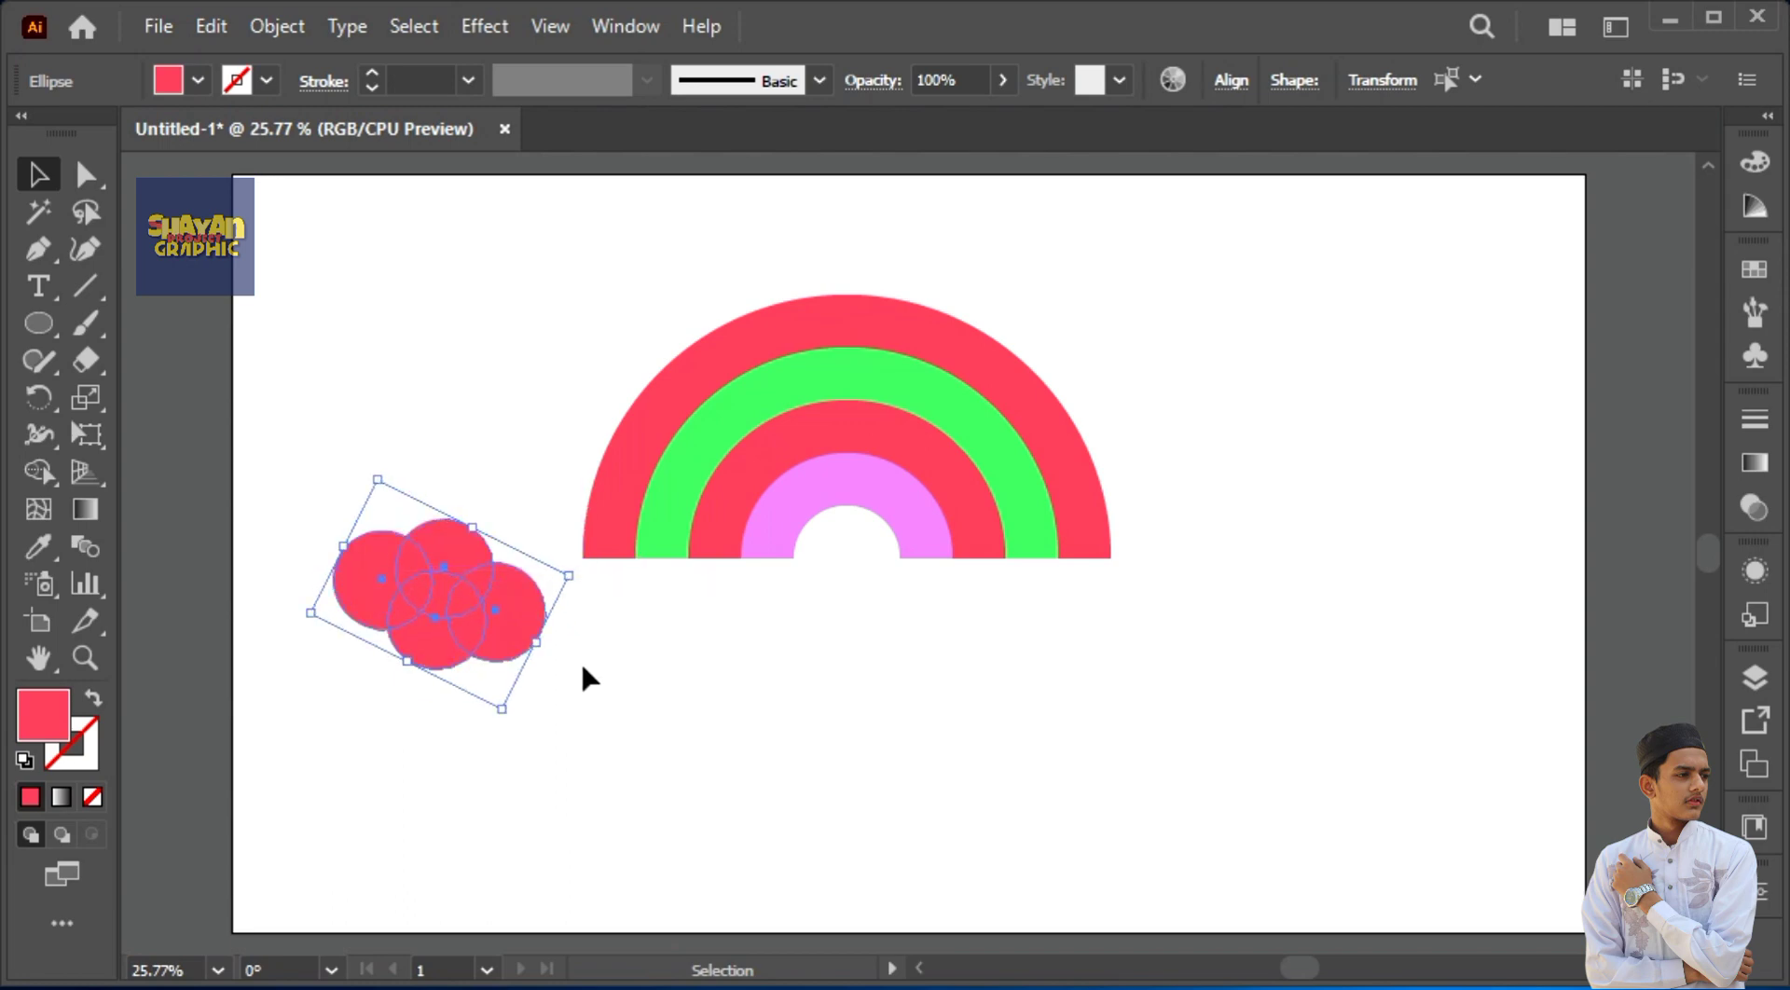
pyautogui.moveTo(499, 604); pyautogui.dragTo(830, 524)
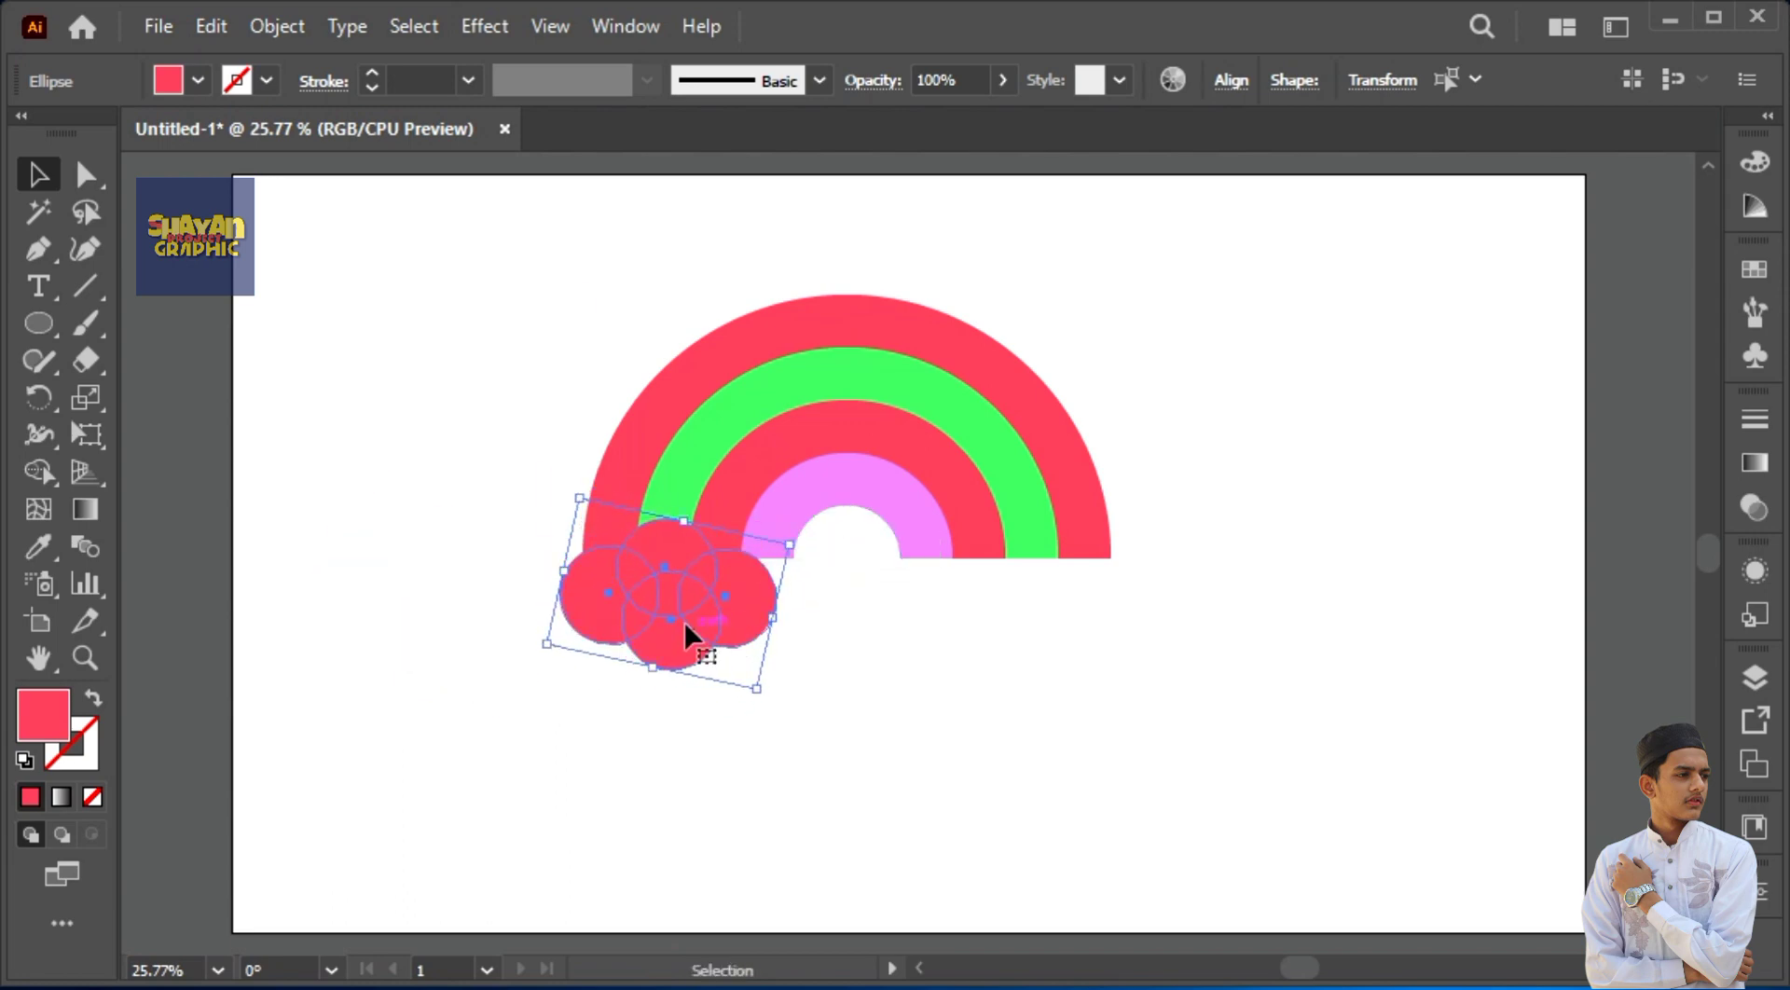
pyautogui.moveTo(688, 627); pyautogui.dragTo(718, 567)
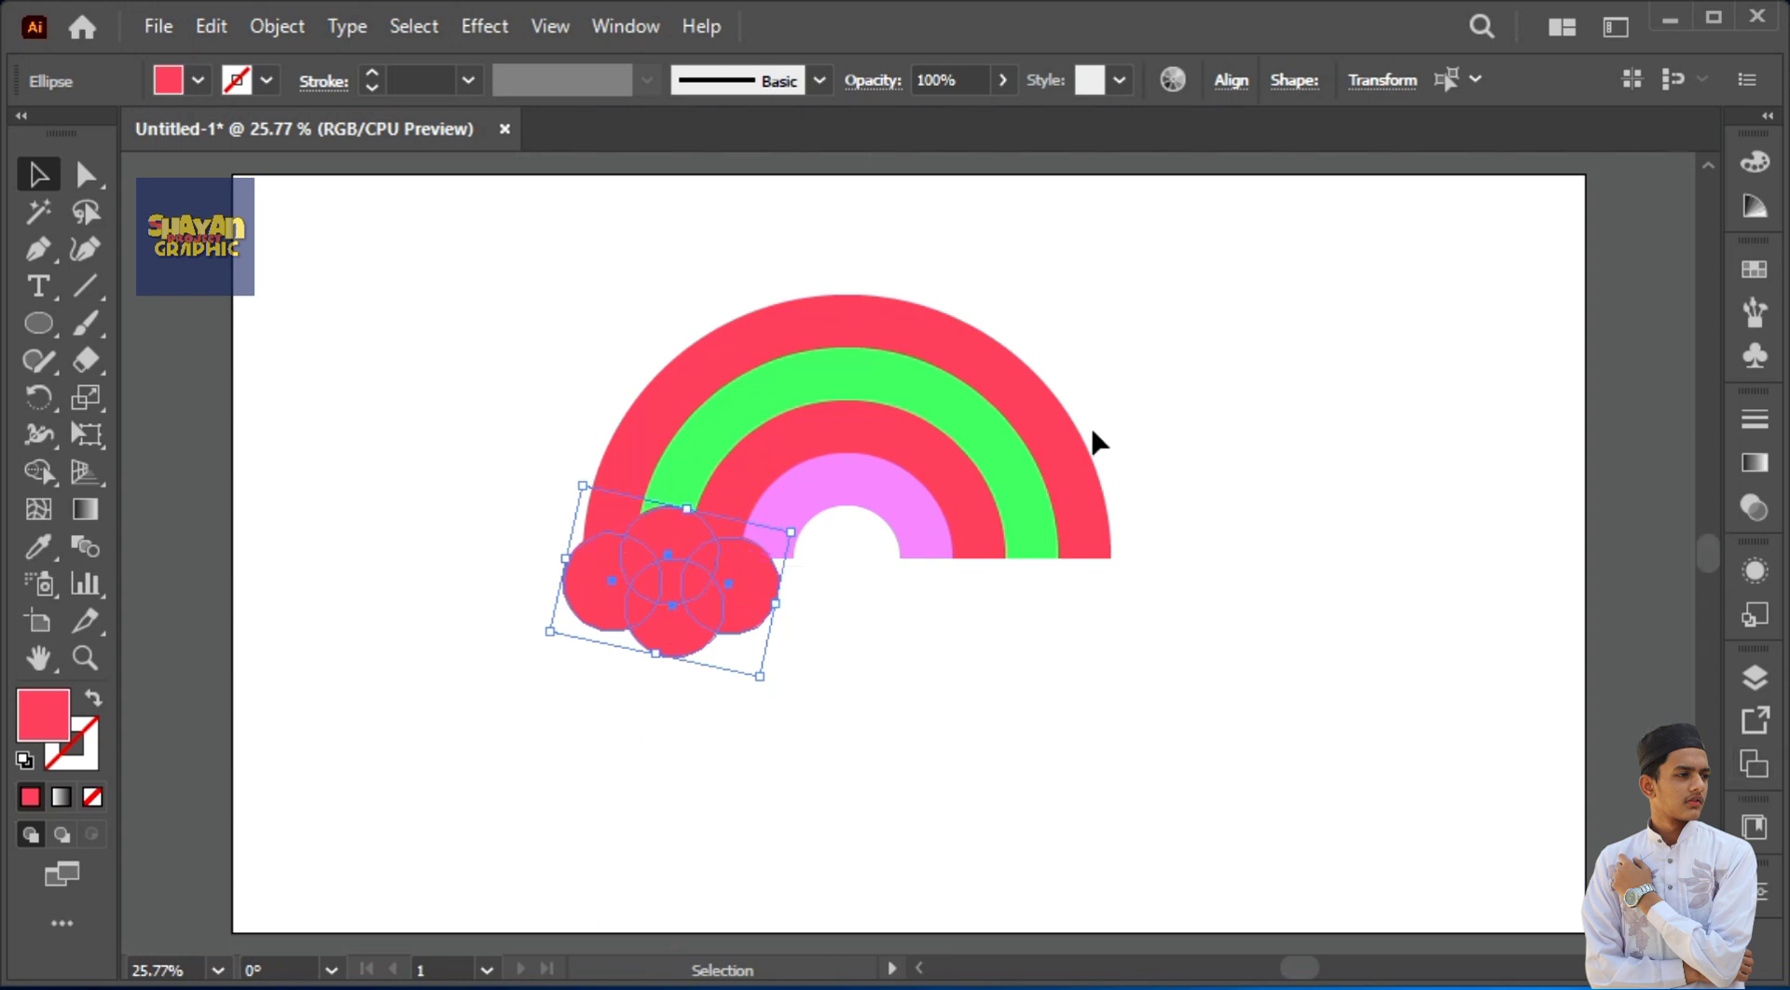
# Step: Merge the four overlapping circles into a single cloud shape with the Shape Builder tool
pyautogui.hotkey('shift', 'm')
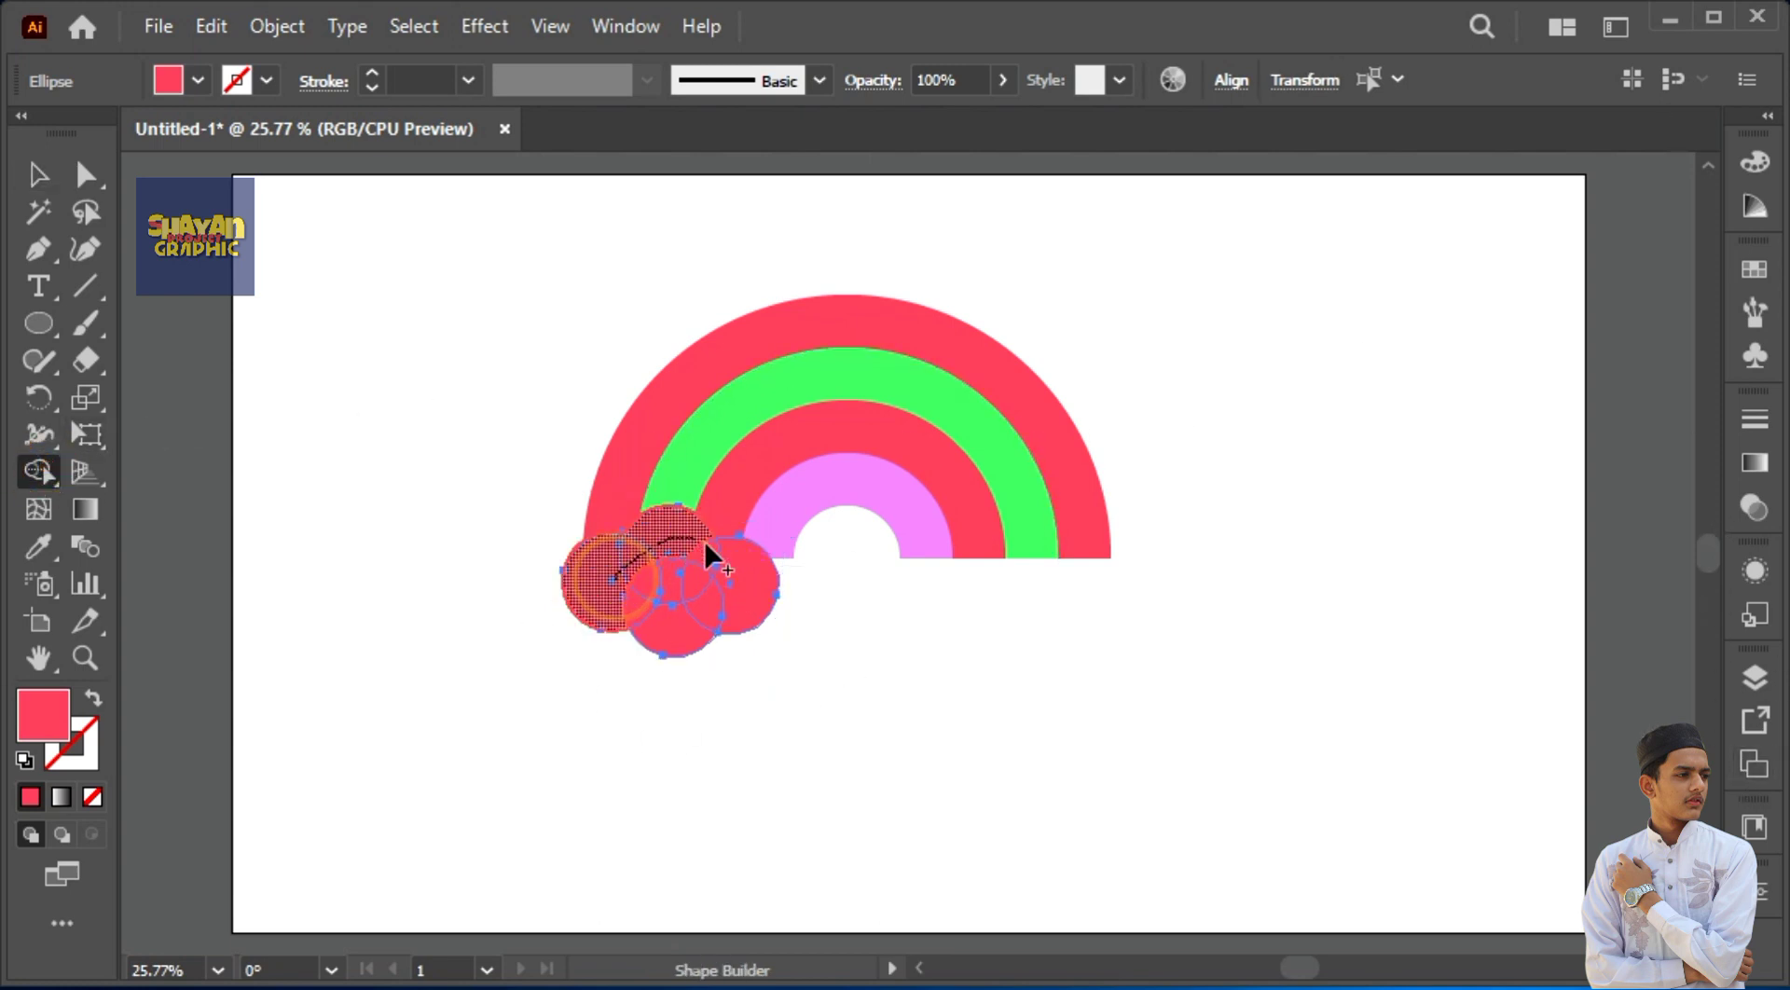
pyautogui.moveTo(705, 548)
pyautogui.mouseDown()
pyautogui.moveTo(708, 627)
pyautogui.moveTo(618, 589)
pyautogui.moveTo(724, 591)
pyautogui.moveTo(700, 547)
pyautogui.mouseUp()
pyautogui.click(39, 173)
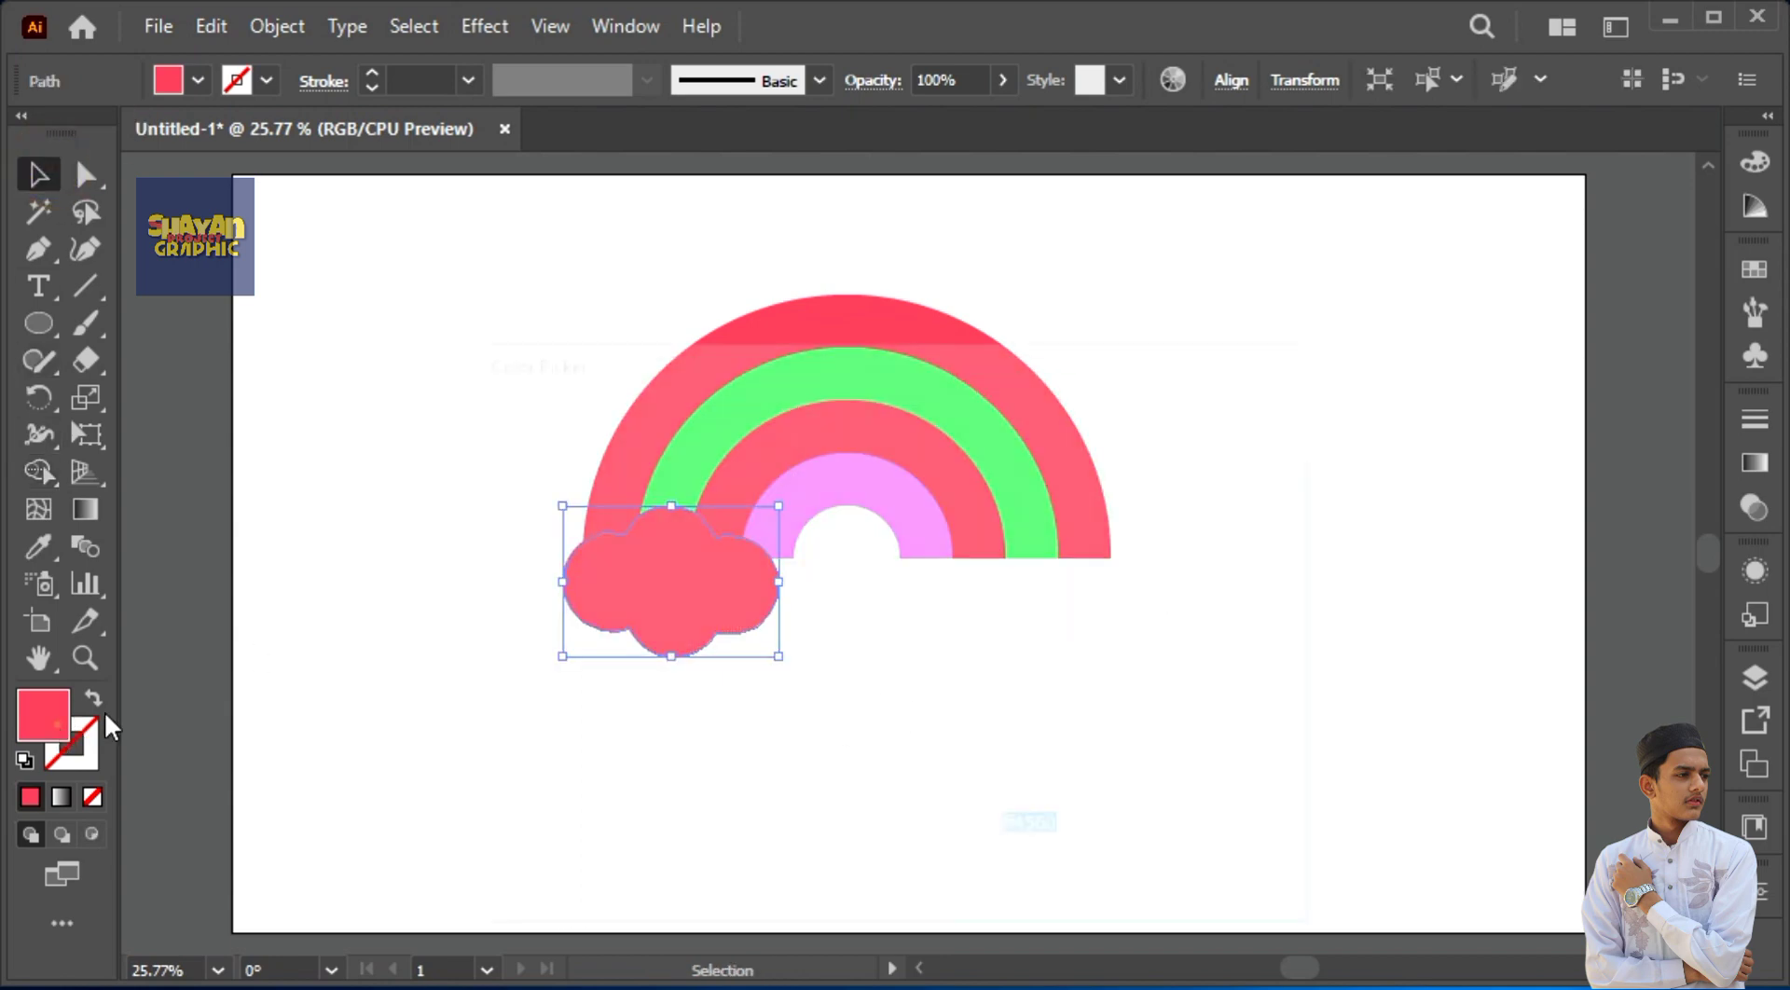
# Step: Fill the cloud with a very pale pinkish white and deselect it
pyautogui.doubleClick(45, 713)
pyautogui.click(495, 477)
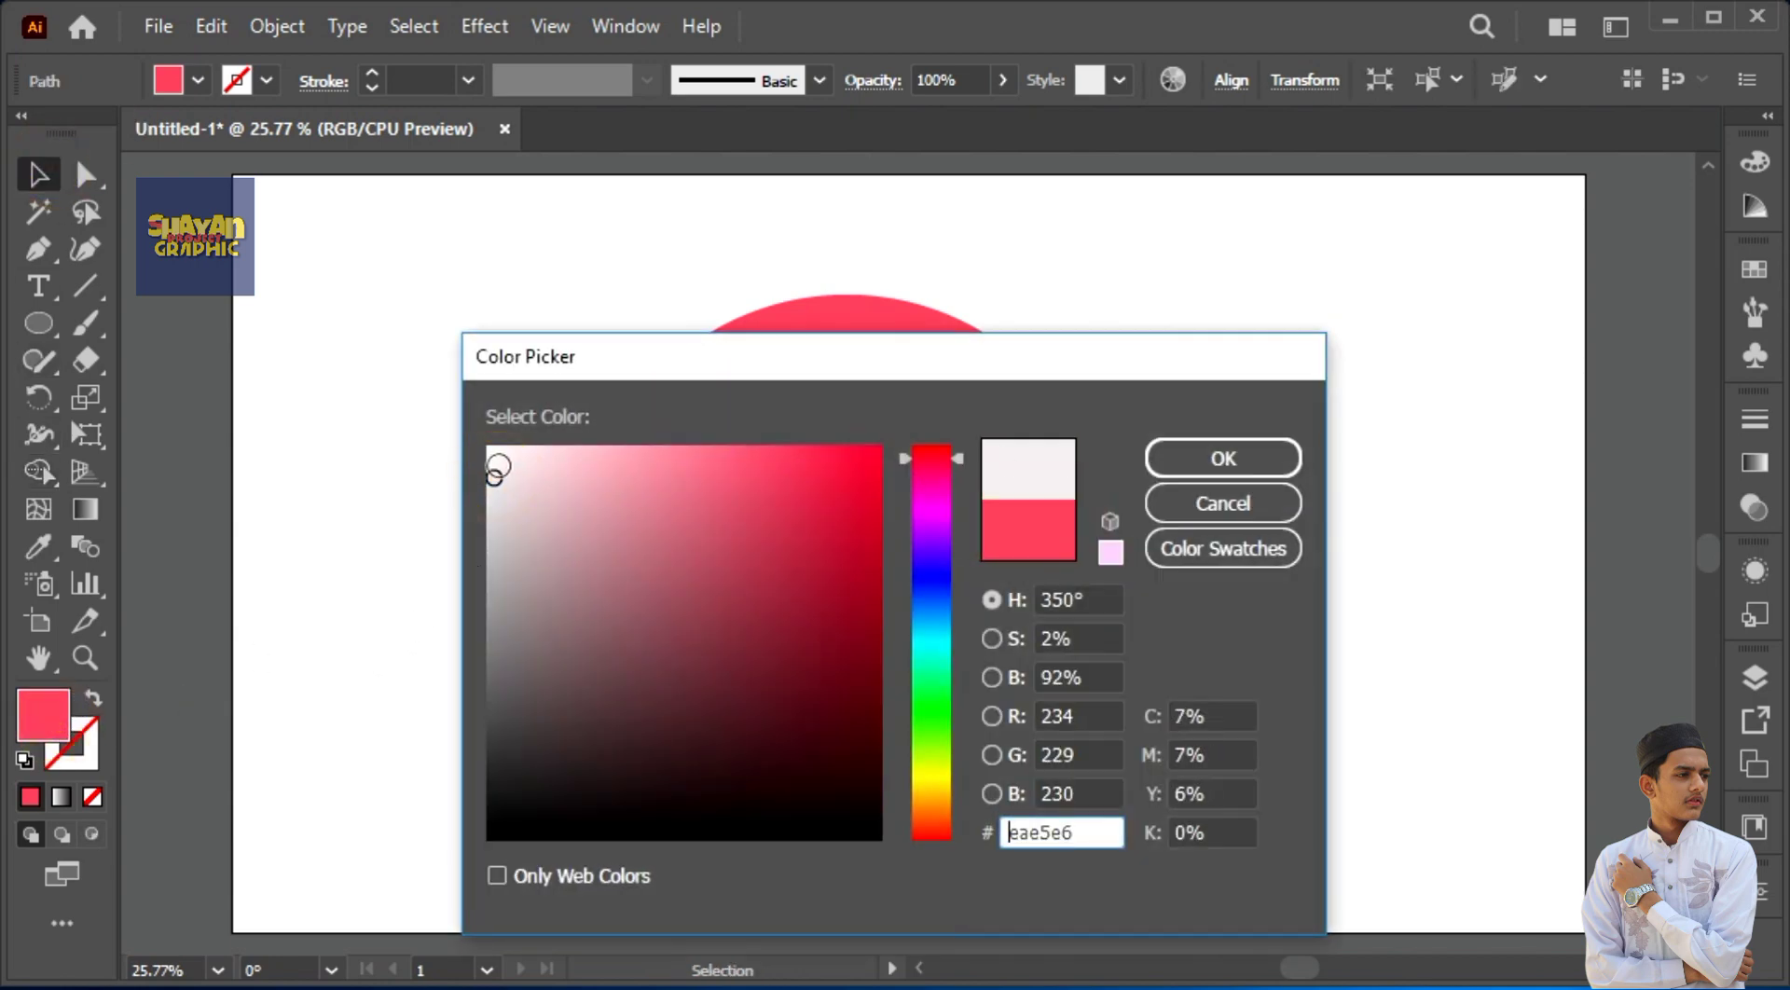
pyautogui.click(506, 469)
pyautogui.click(1223, 457)
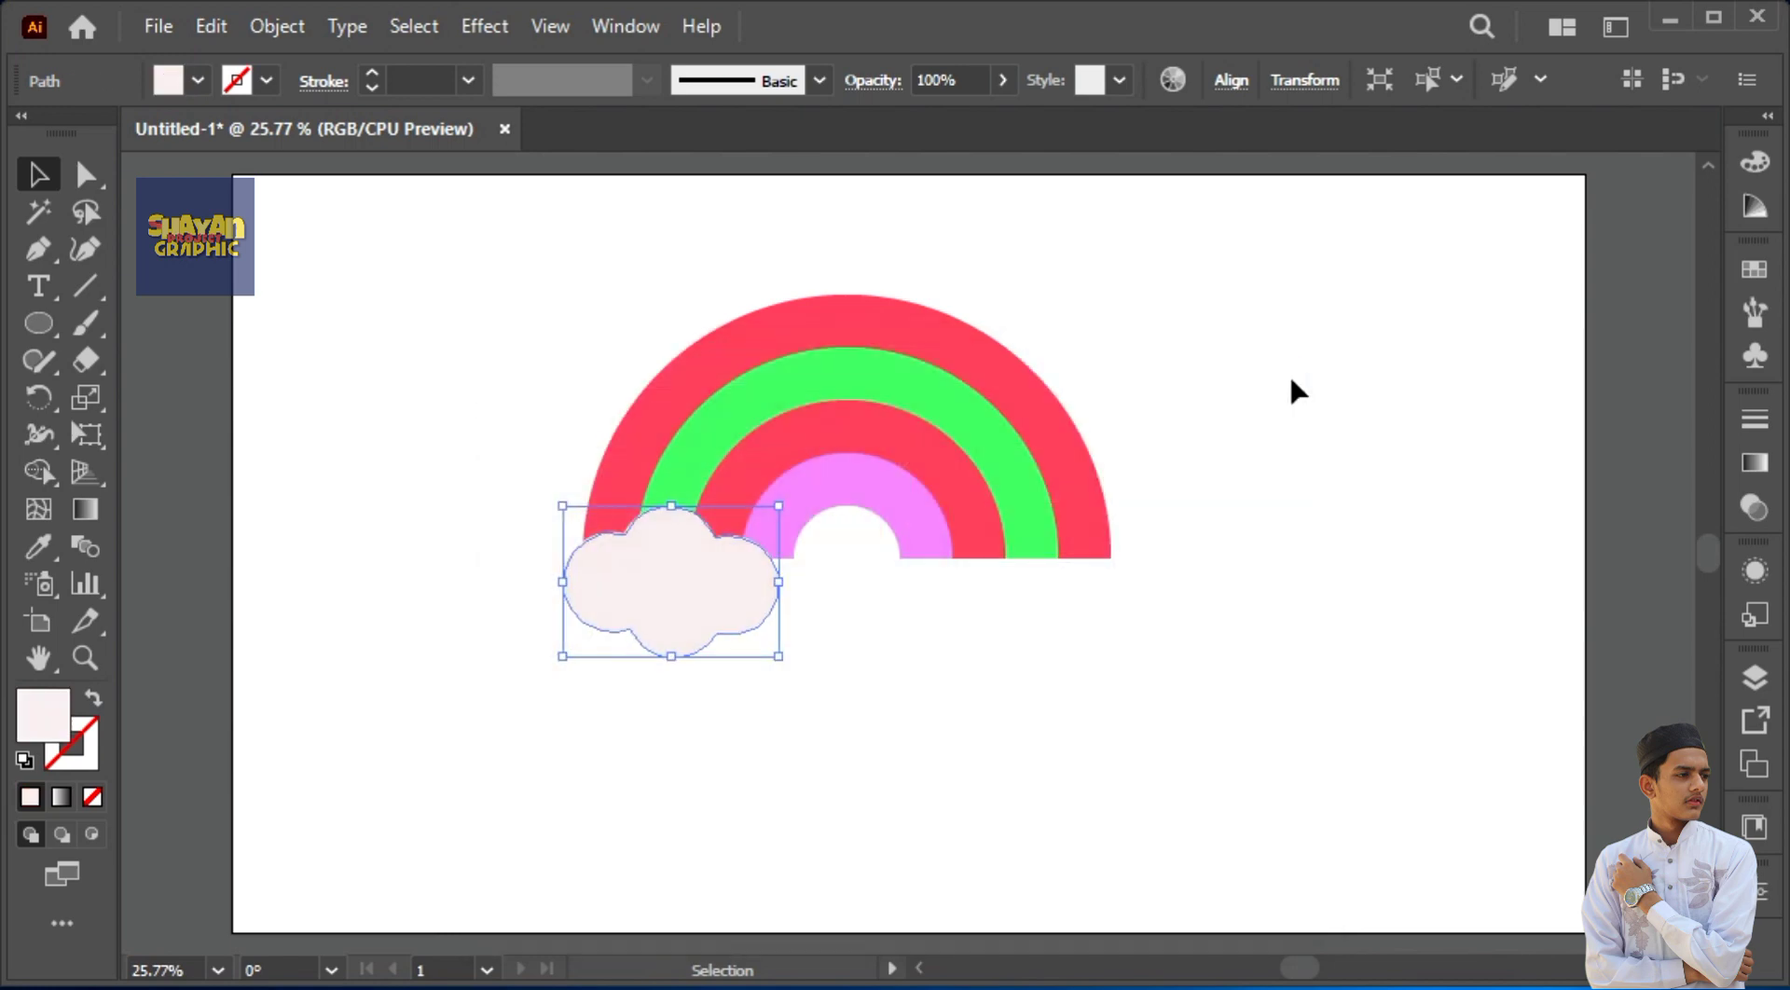
pyautogui.click(1294, 387)
# Step: Duplicate the cloud with Copy and Paste in Front and place the copy over the right foot of the arch
pyautogui.click(682, 558)
pyautogui.click(214, 28)
pyautogui.click(244, 172)
pyautogui.click(213, 28)
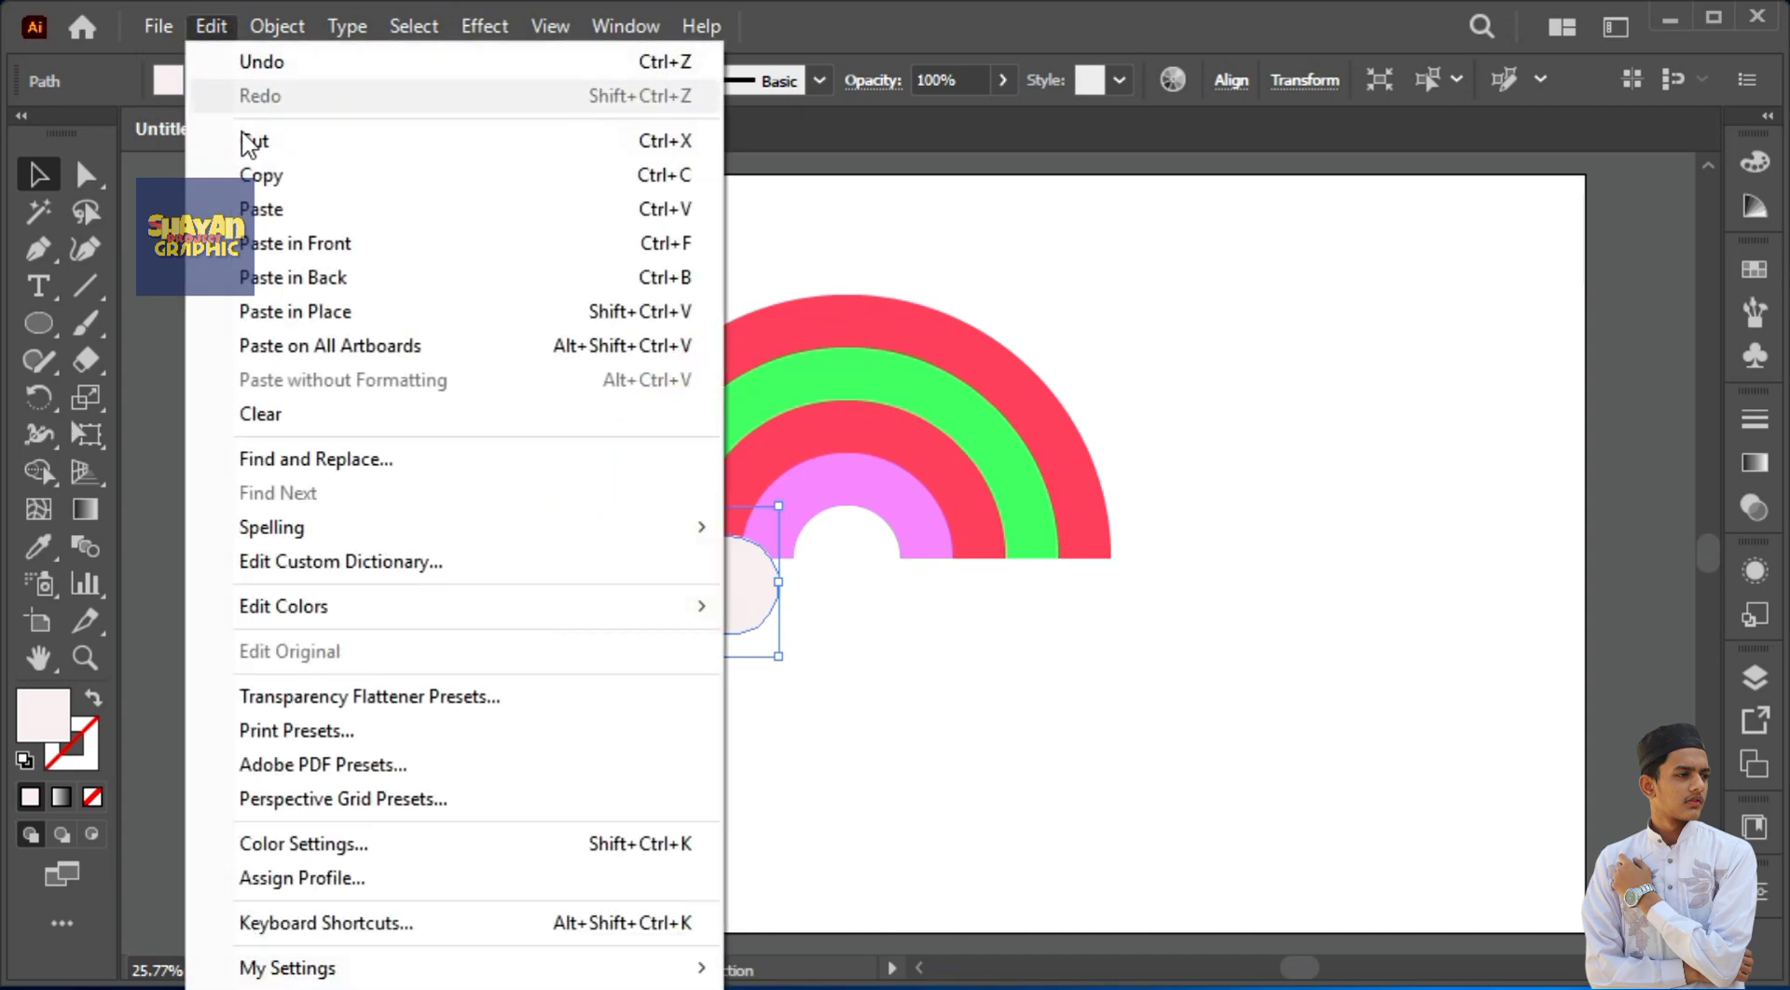
pyautogui.click(308, 242)
pyautogui.moveTo(653, 597); pyautogui.dragTo(1010, 580)
pyautogui.click(1200, 503)
# Step: Select the arch and both clouds, group them and deselect the group
pyautogui.moveTo(1283, 768); pyautogui.dragTo(563, 254)
pyautogui.click(277, 26)
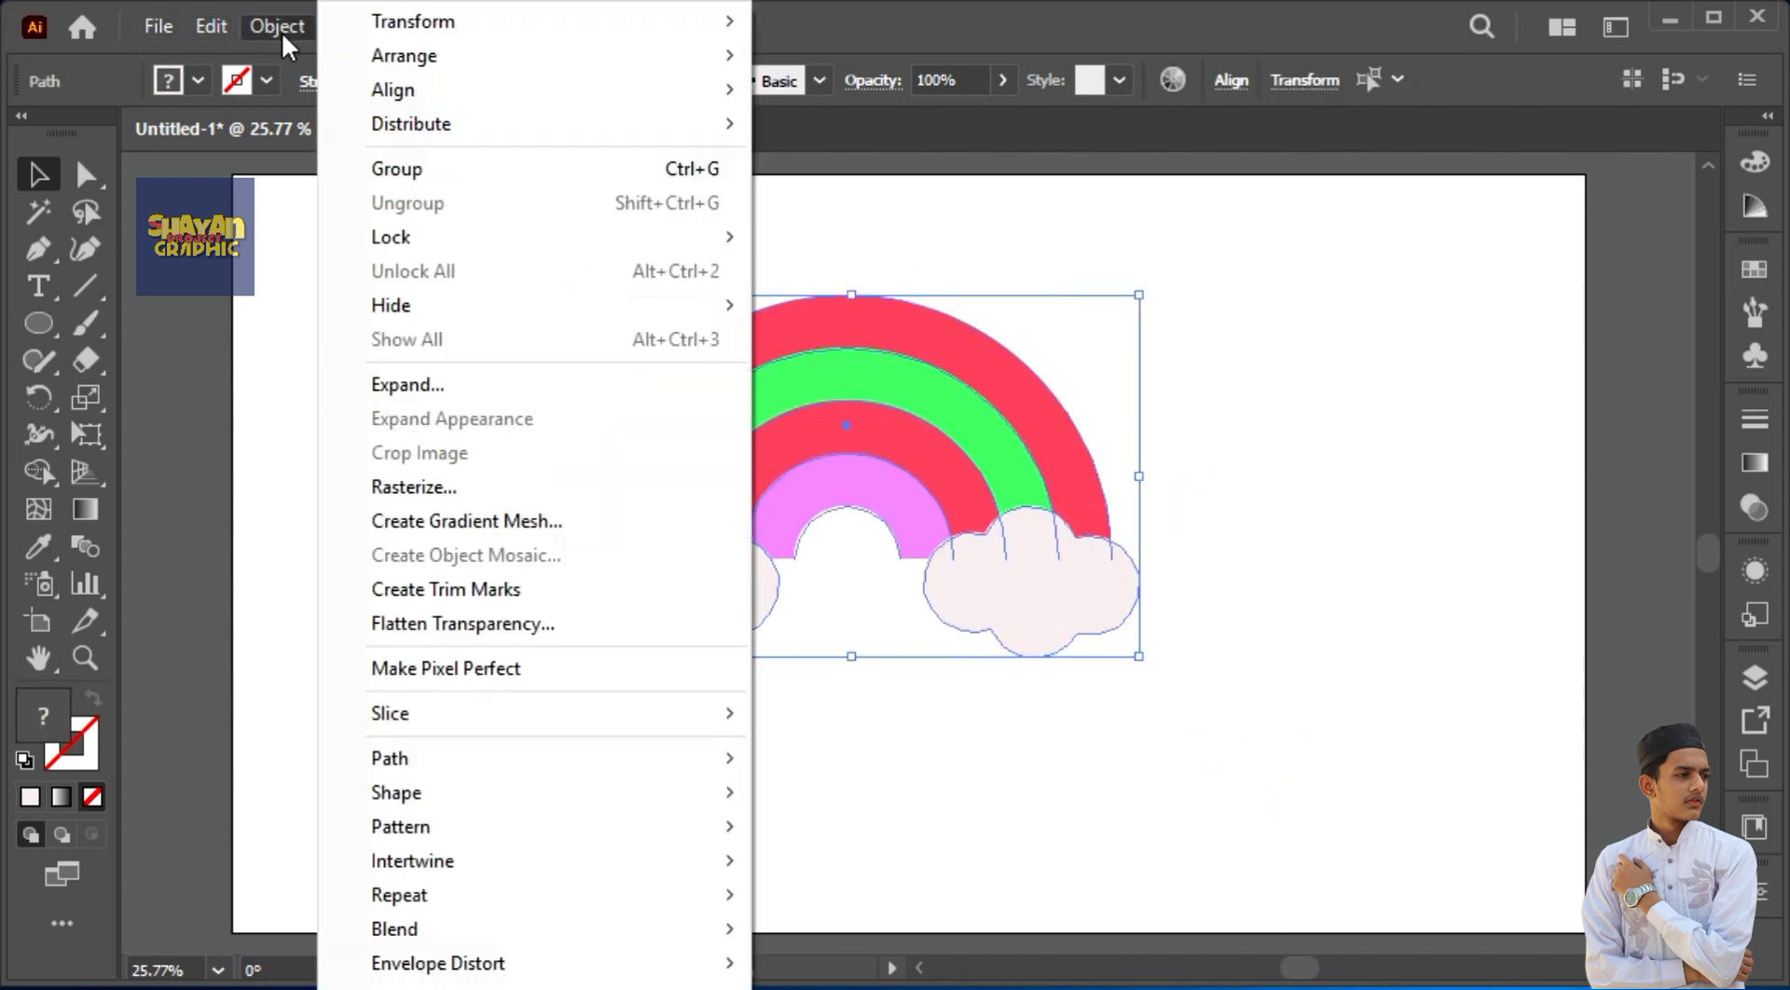
pyautogui.click(336, 156)
pyautogui.click(784, 248)
# Step: Apply the 3D and Materials Inflate effect to the grouped rainbow and clouds
pyautogui.click(484, 26)
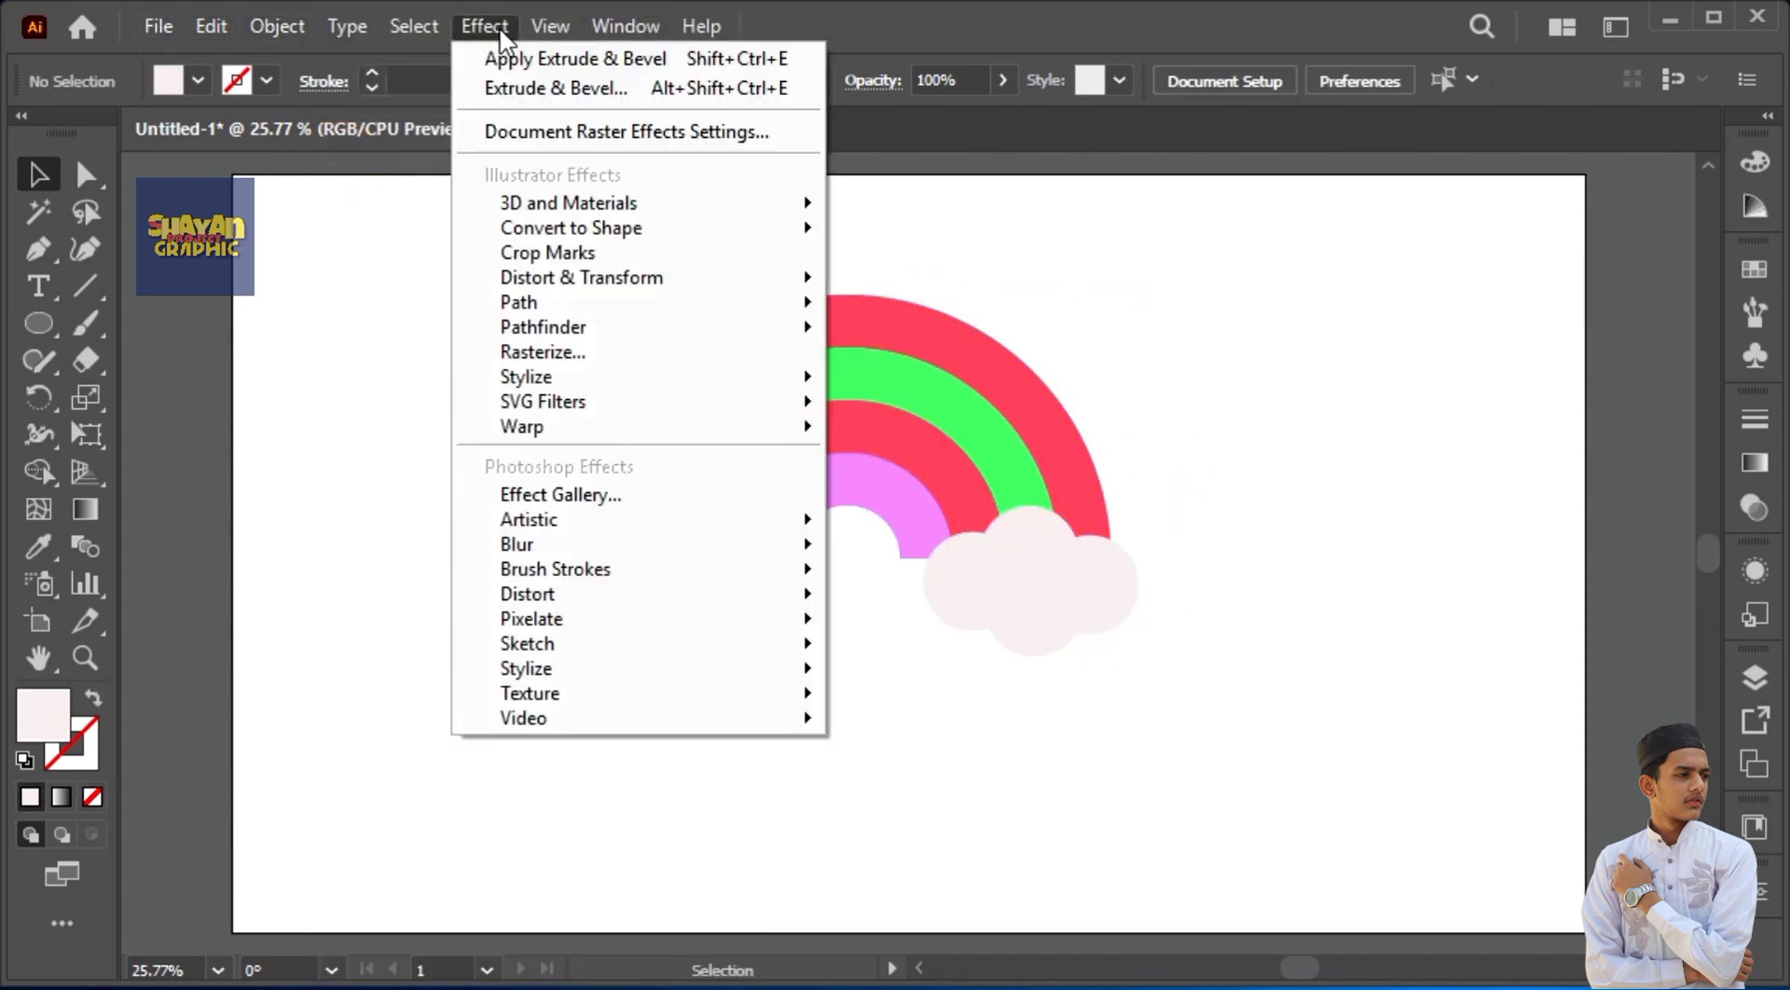
pyautogui.moveTo(579, 205)
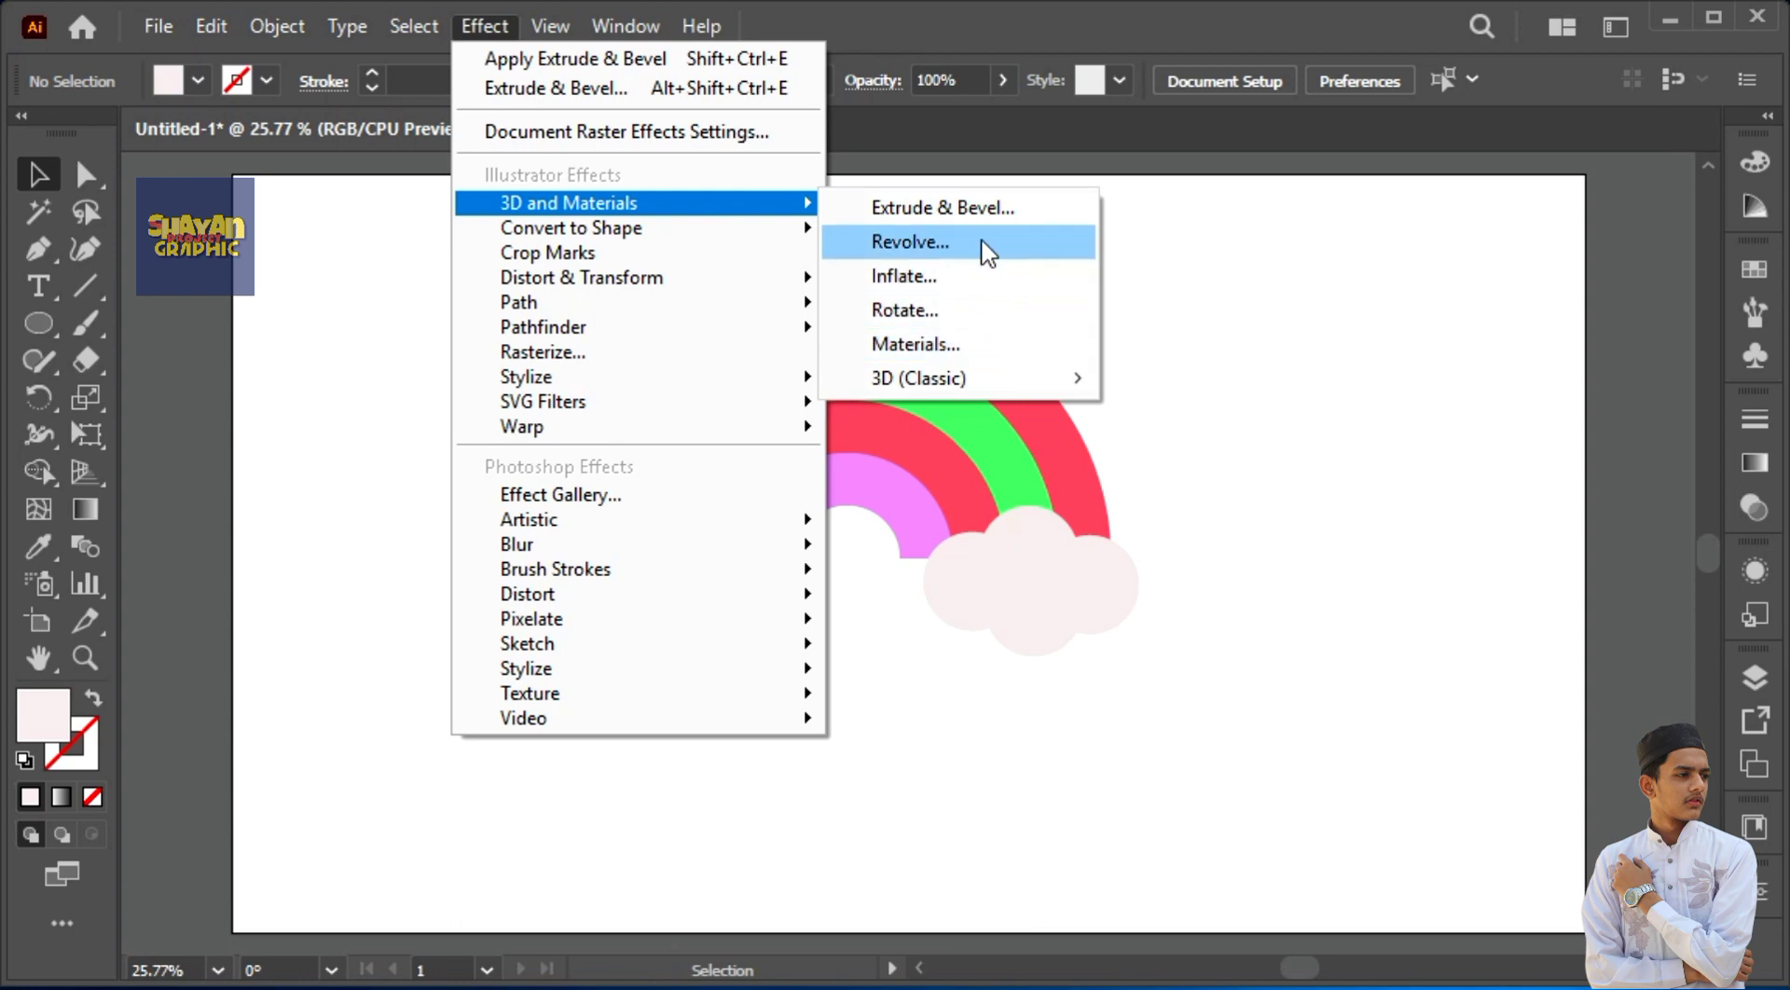
pyautogui.click(981, 207)
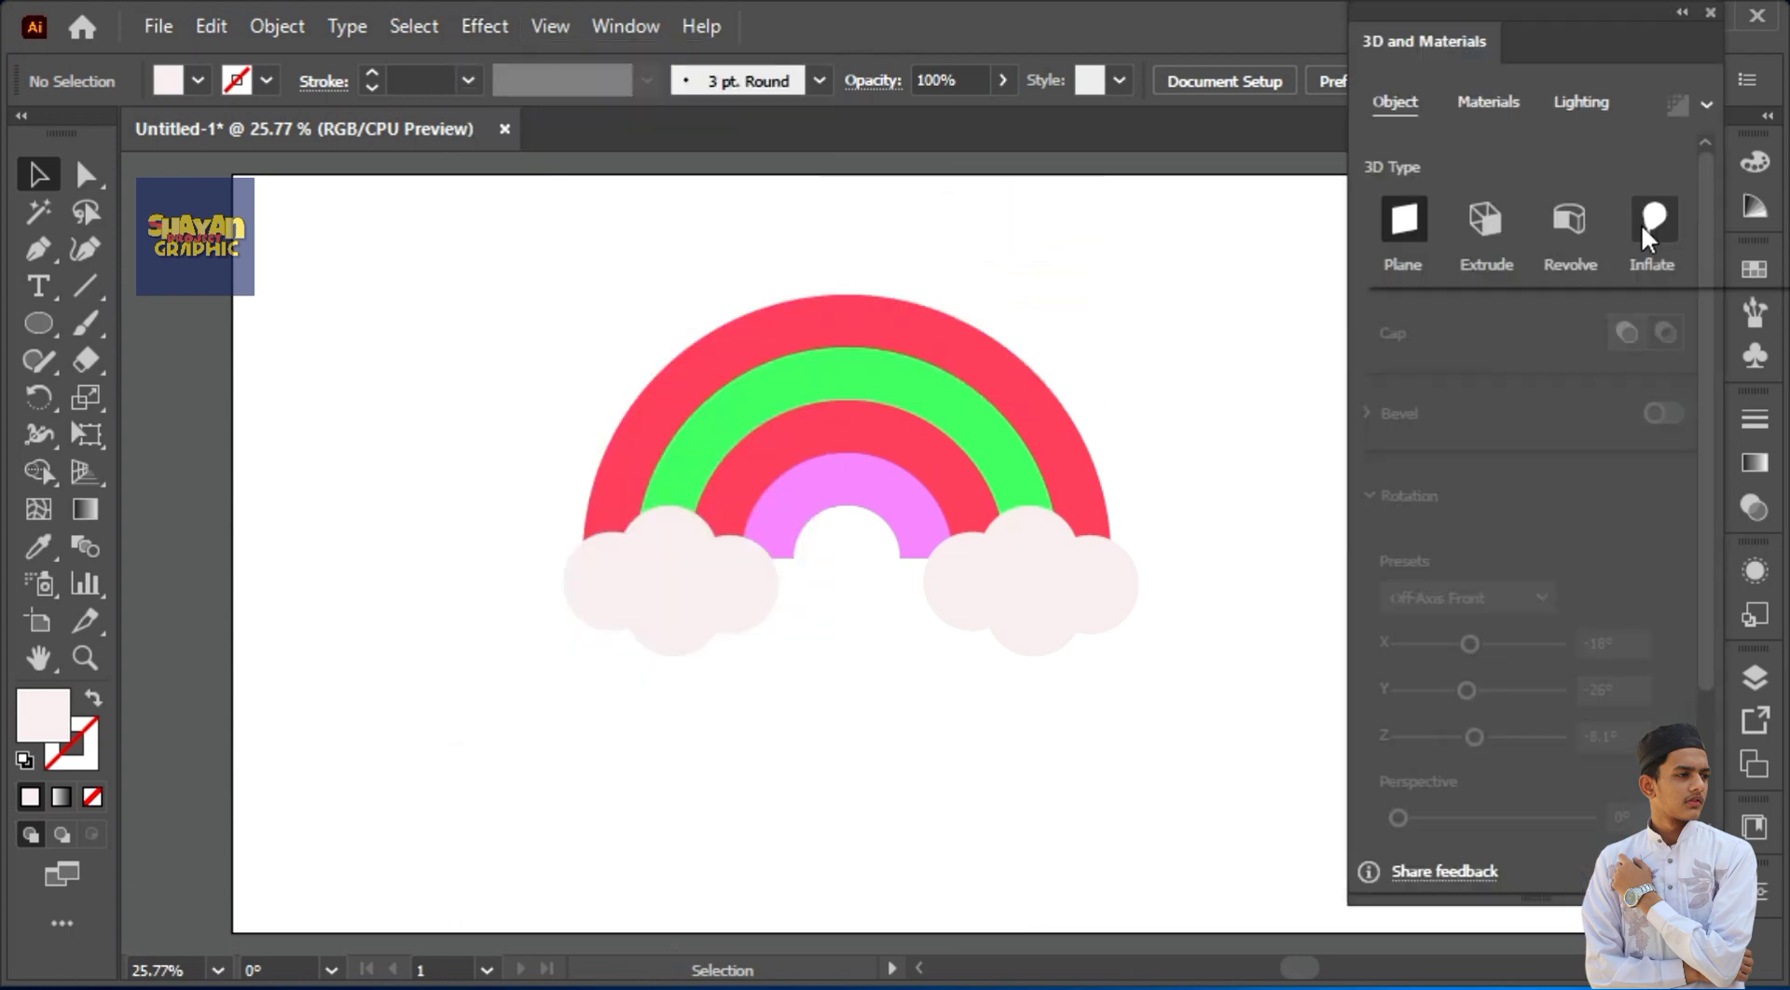
pyautogui.click(964, 395)
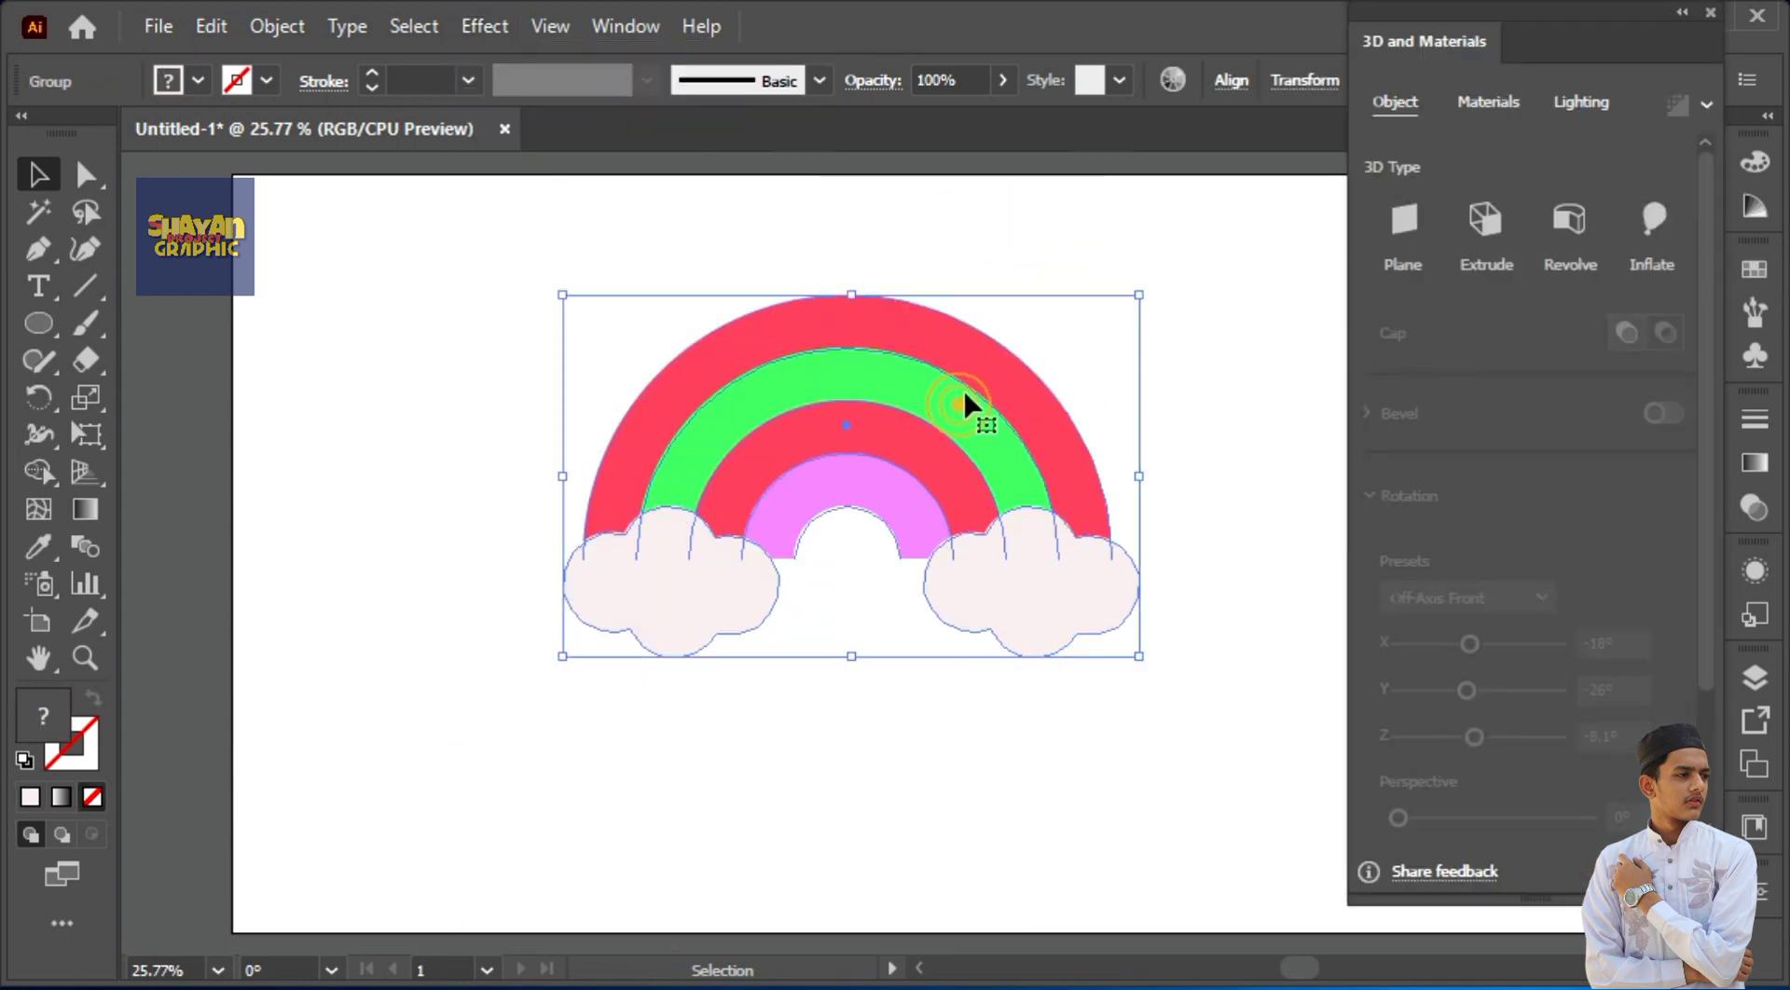
pyautogui.click(1666, 226)
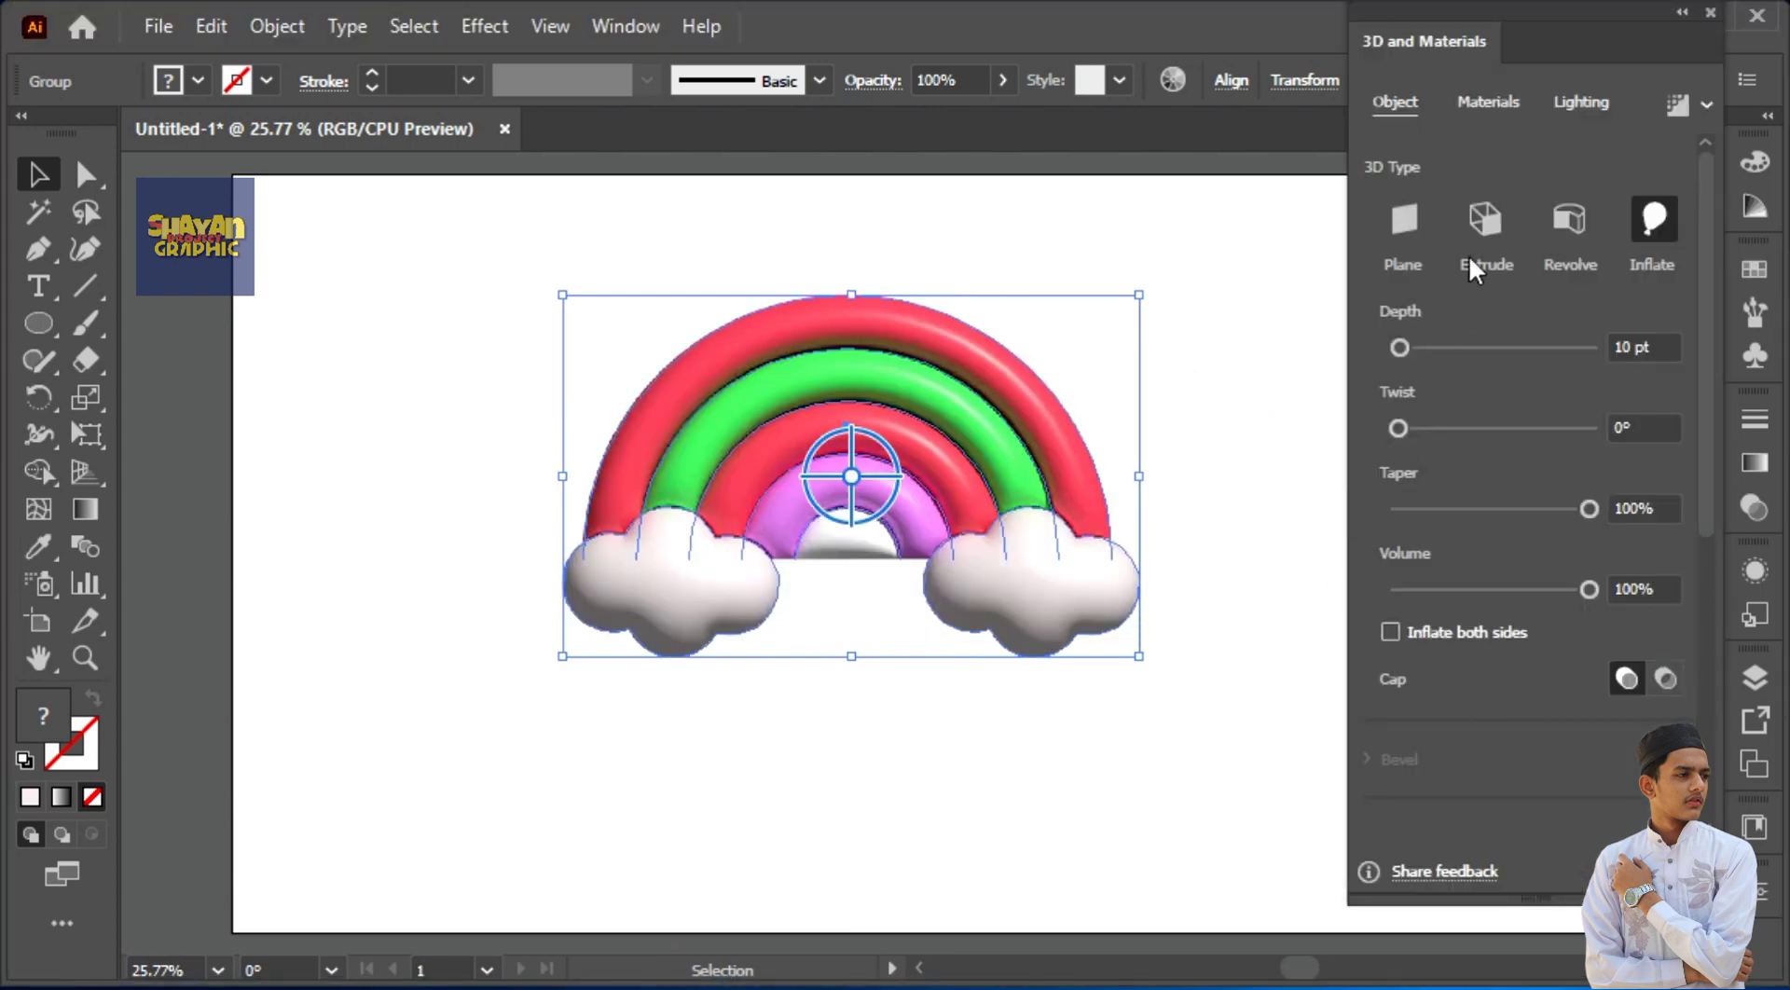
# Step: Set the roughness of the group's Default 3D material to 0.64
pyautogui.click(1487, 103)
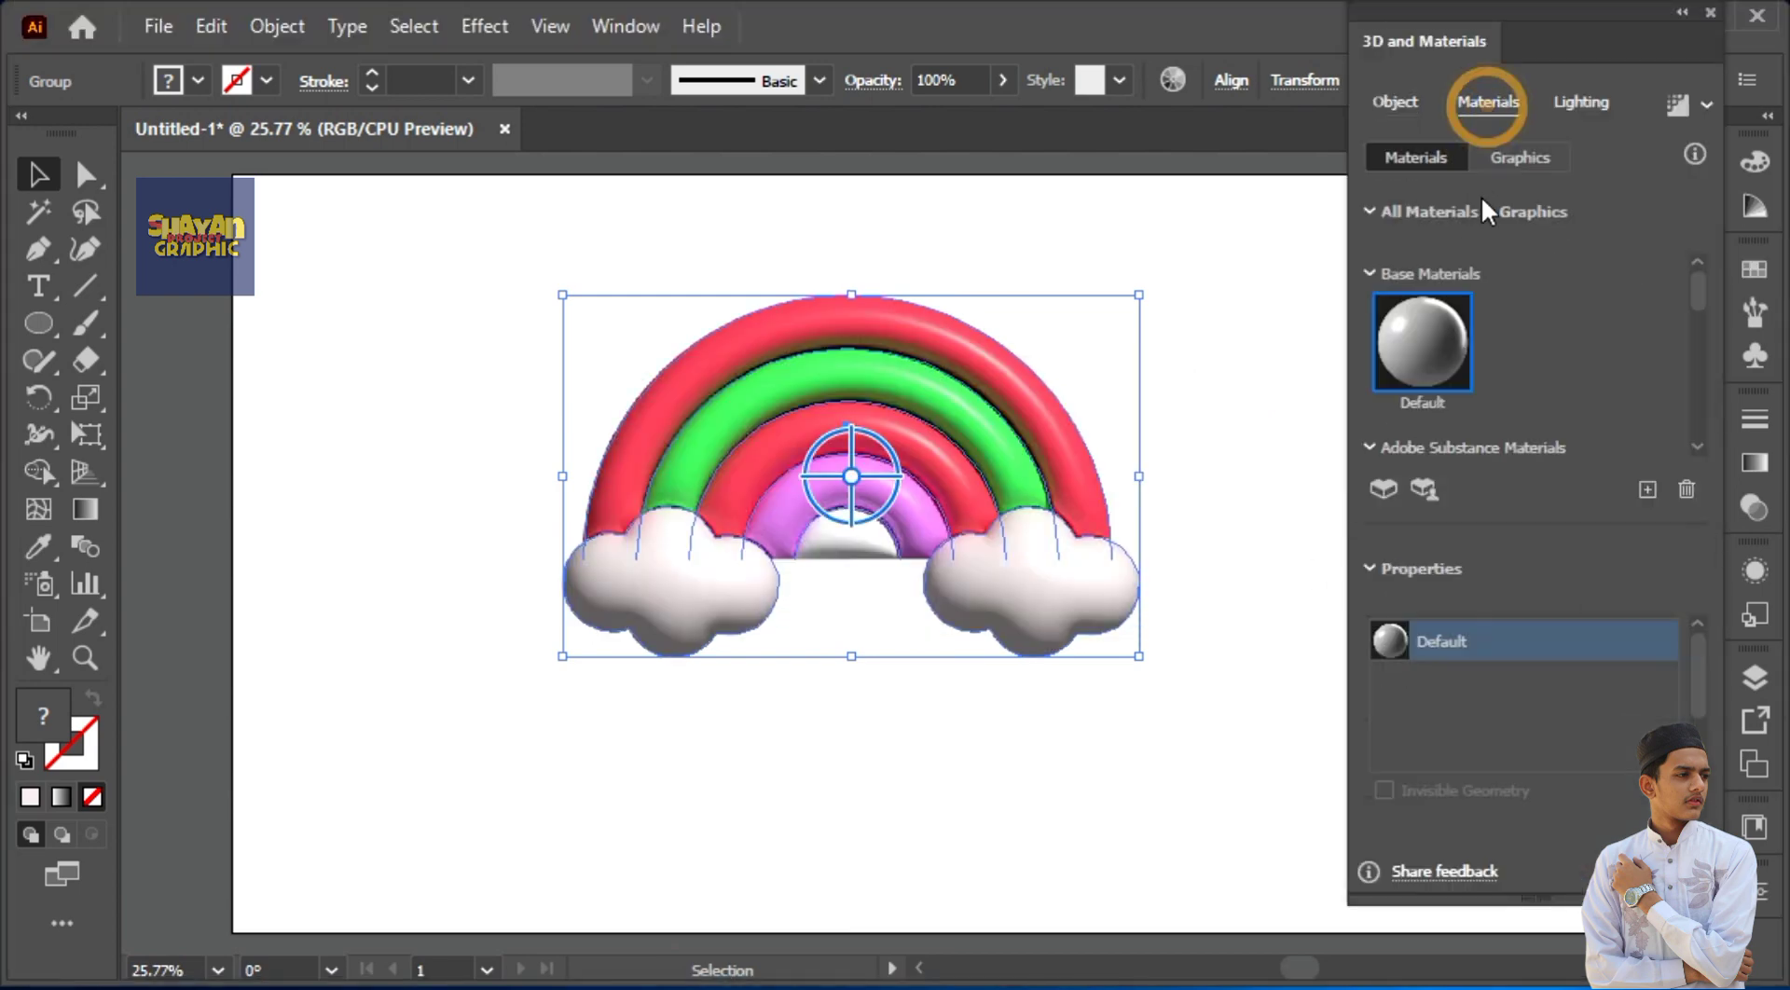
pyautogui.moveTo(1686, 668); pyautogui.dragTo(1707, 786)
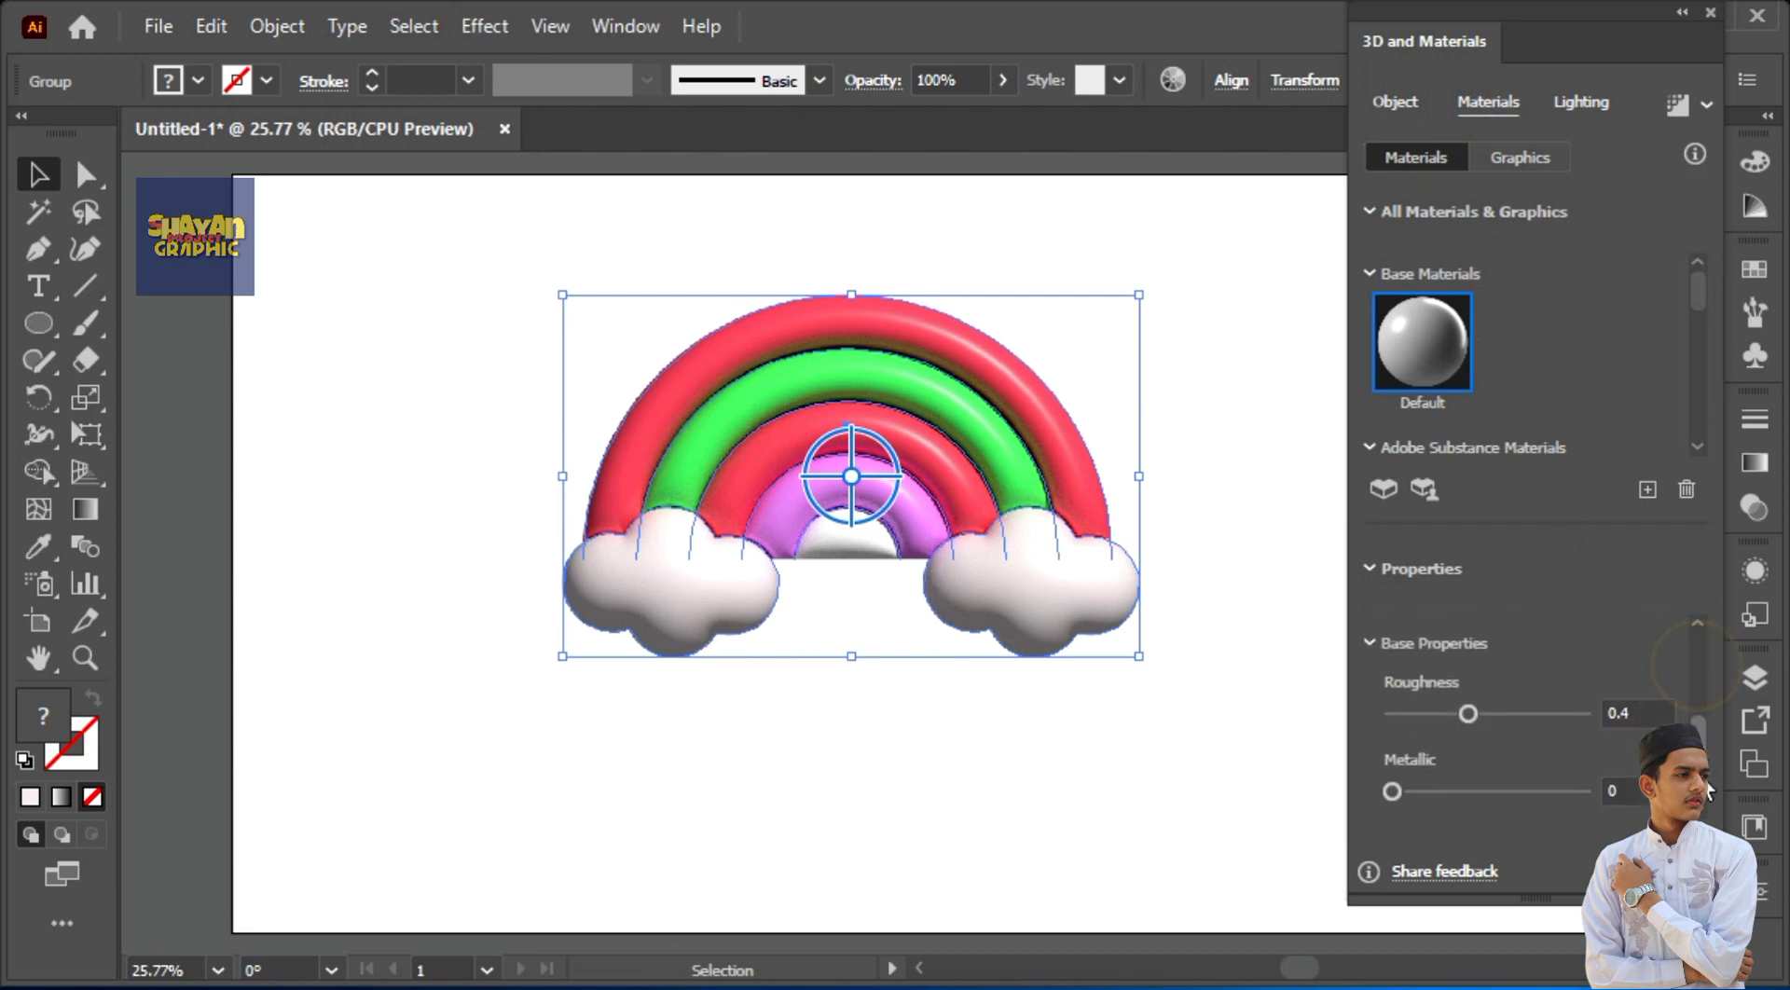
pyautogui.click(1633, 714)
pyautogui.write('0.')
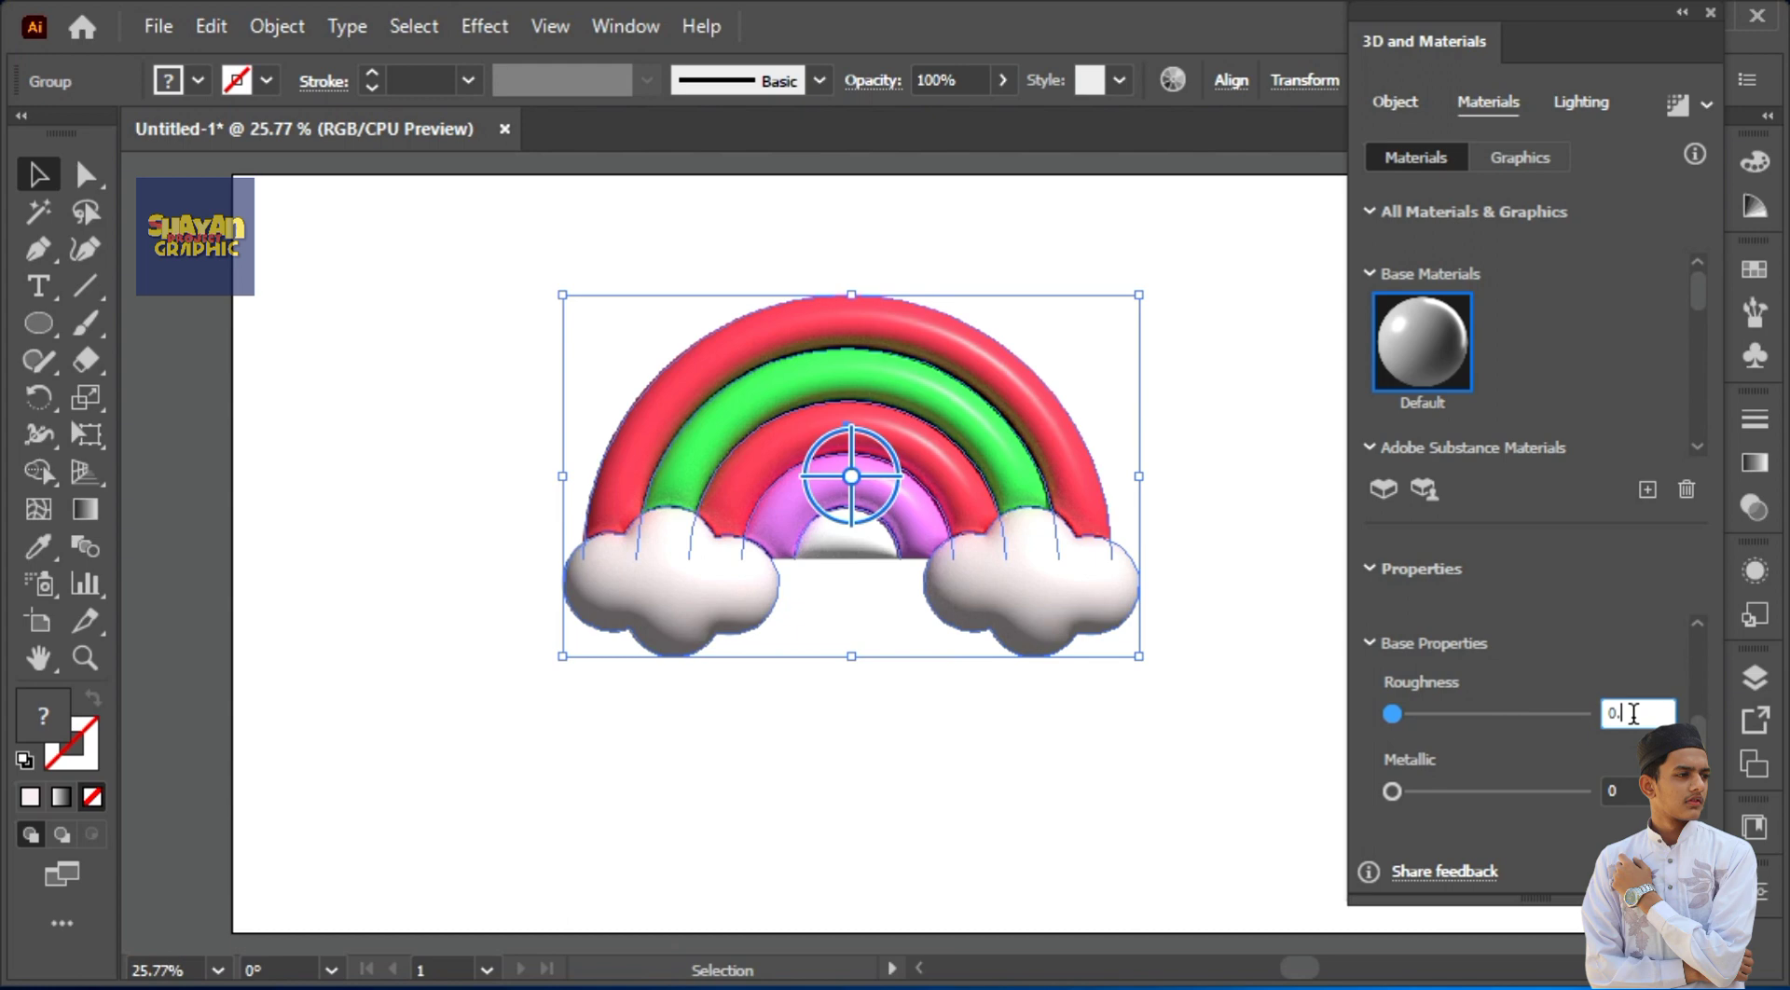
pyautogui.click(1622, 792)
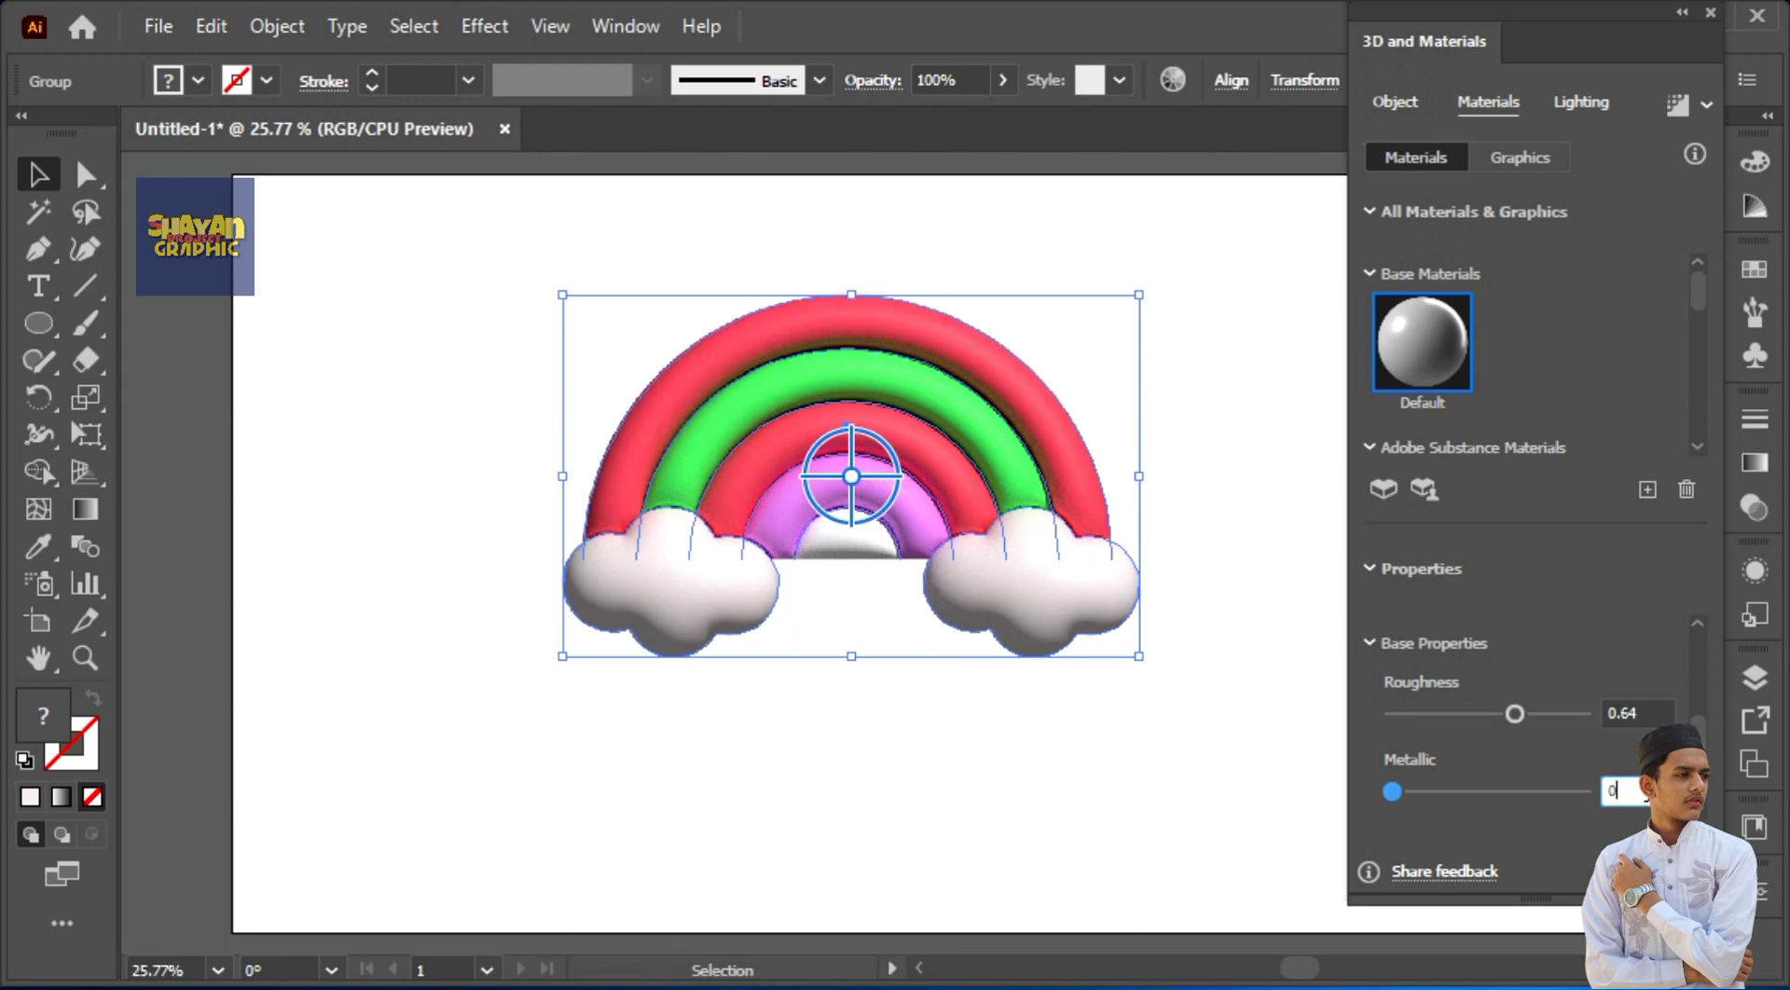
# Step: Change the colour of the Standard 3D light on the group to a very pale pink
pyautogui.click(1576, 103)
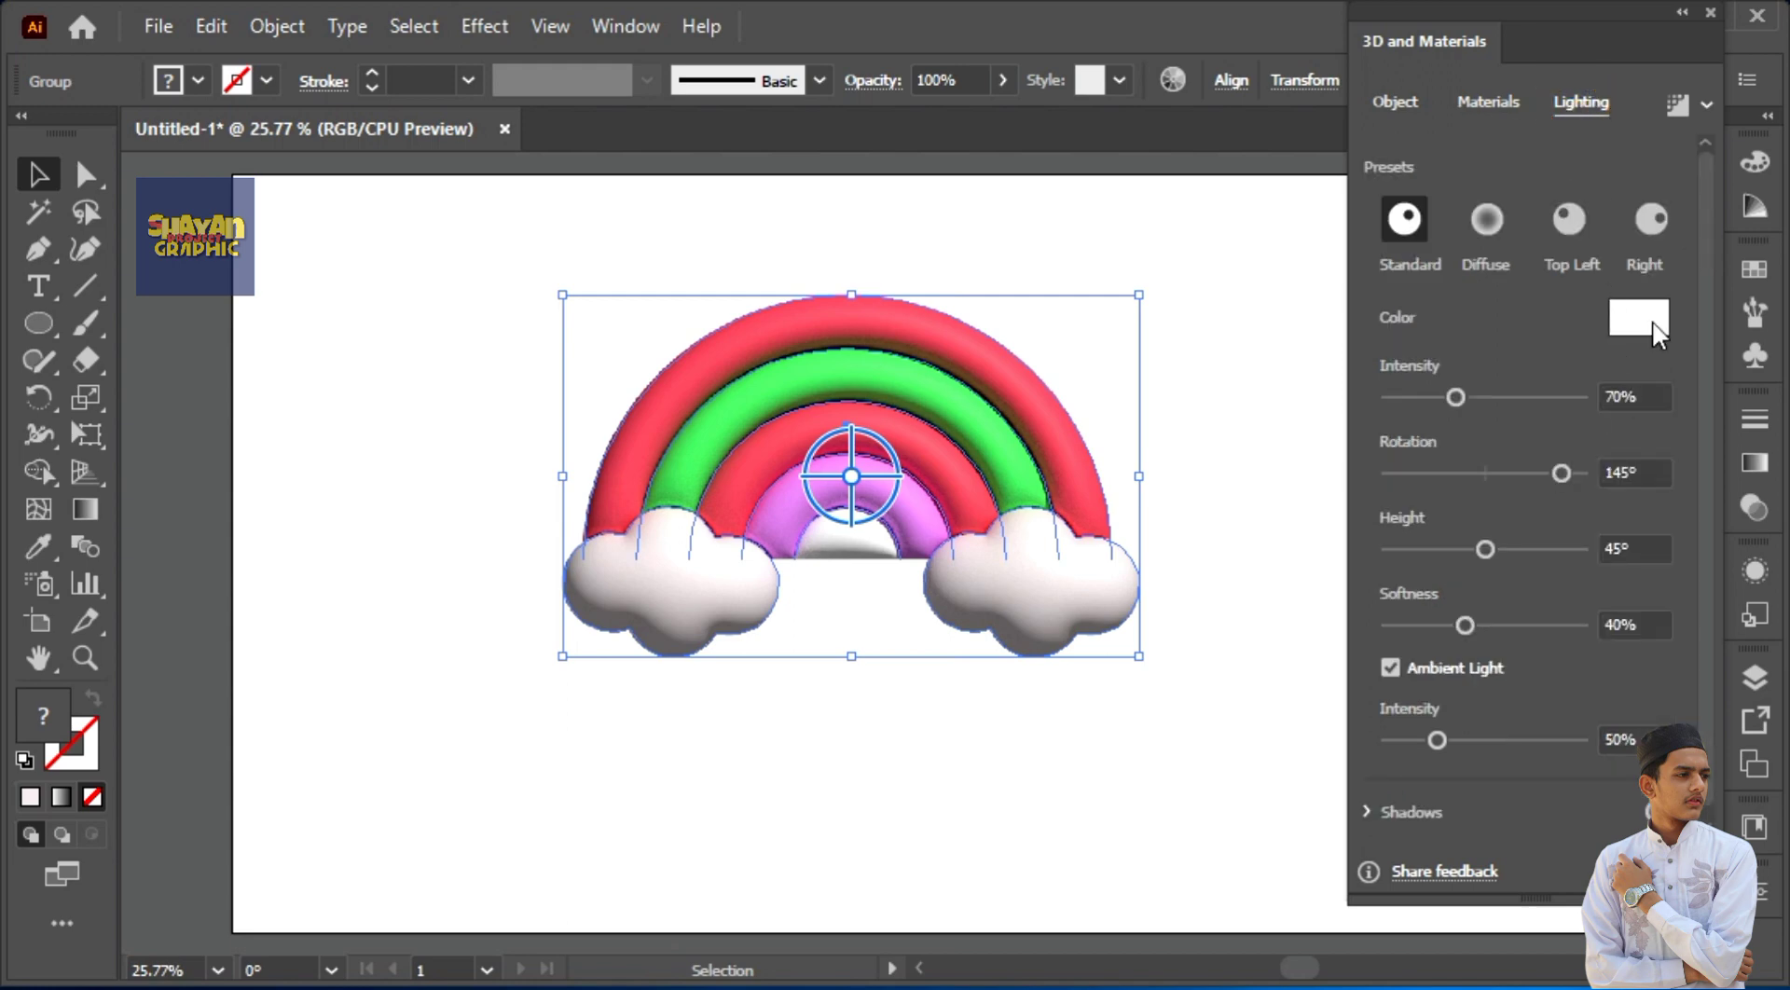
pyautogui.click(1652, 333)
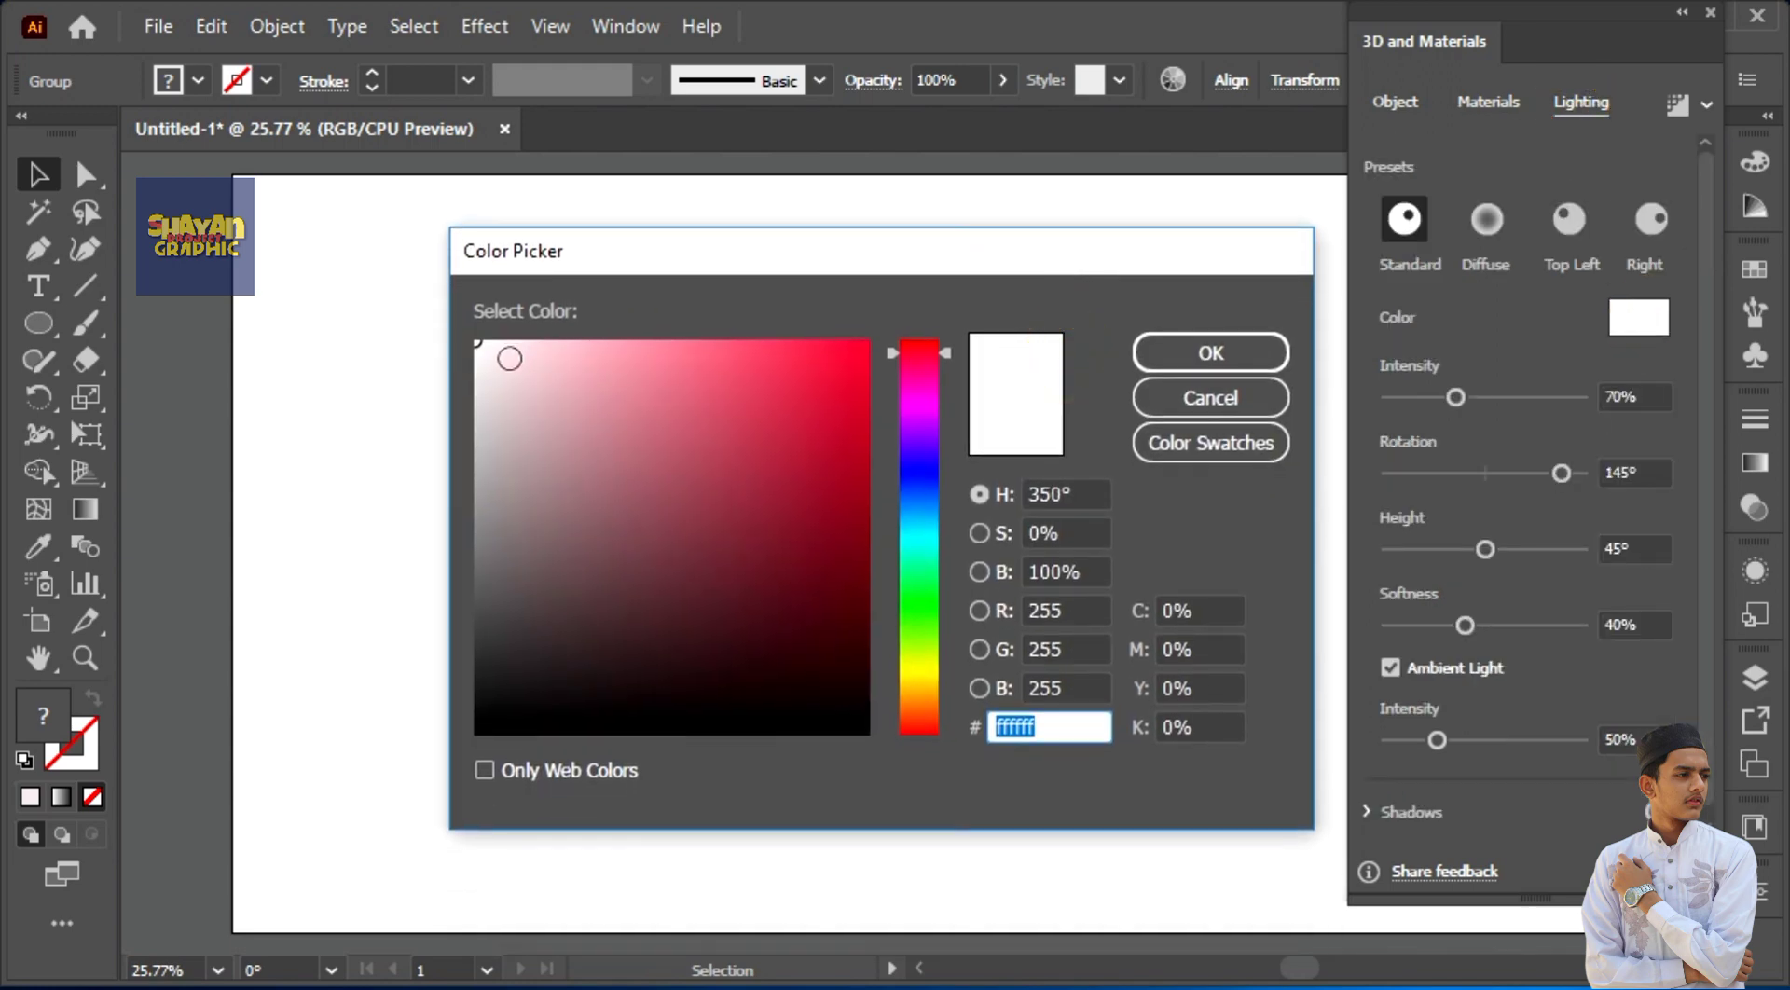
pyautogui.click(488, 361)
pyautogui.click(1204, 358)
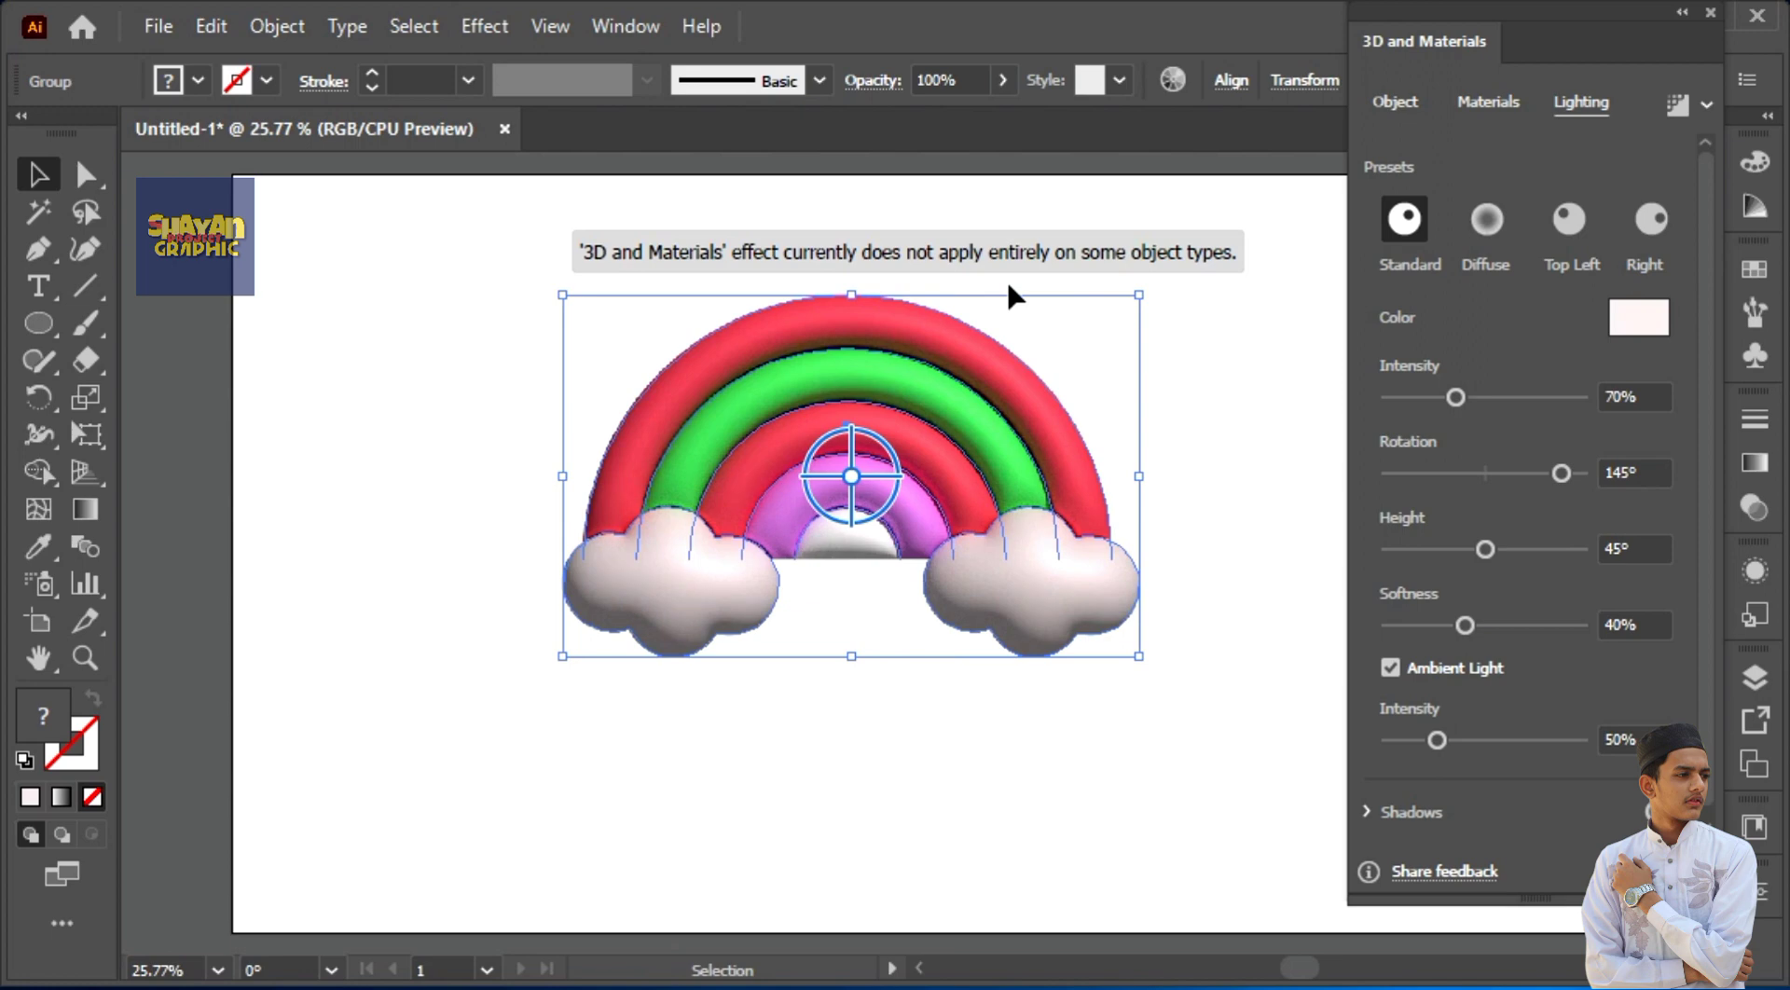
# Step: Set the 3D light's intensity to 97%
pyautogui.click(1656, 394)
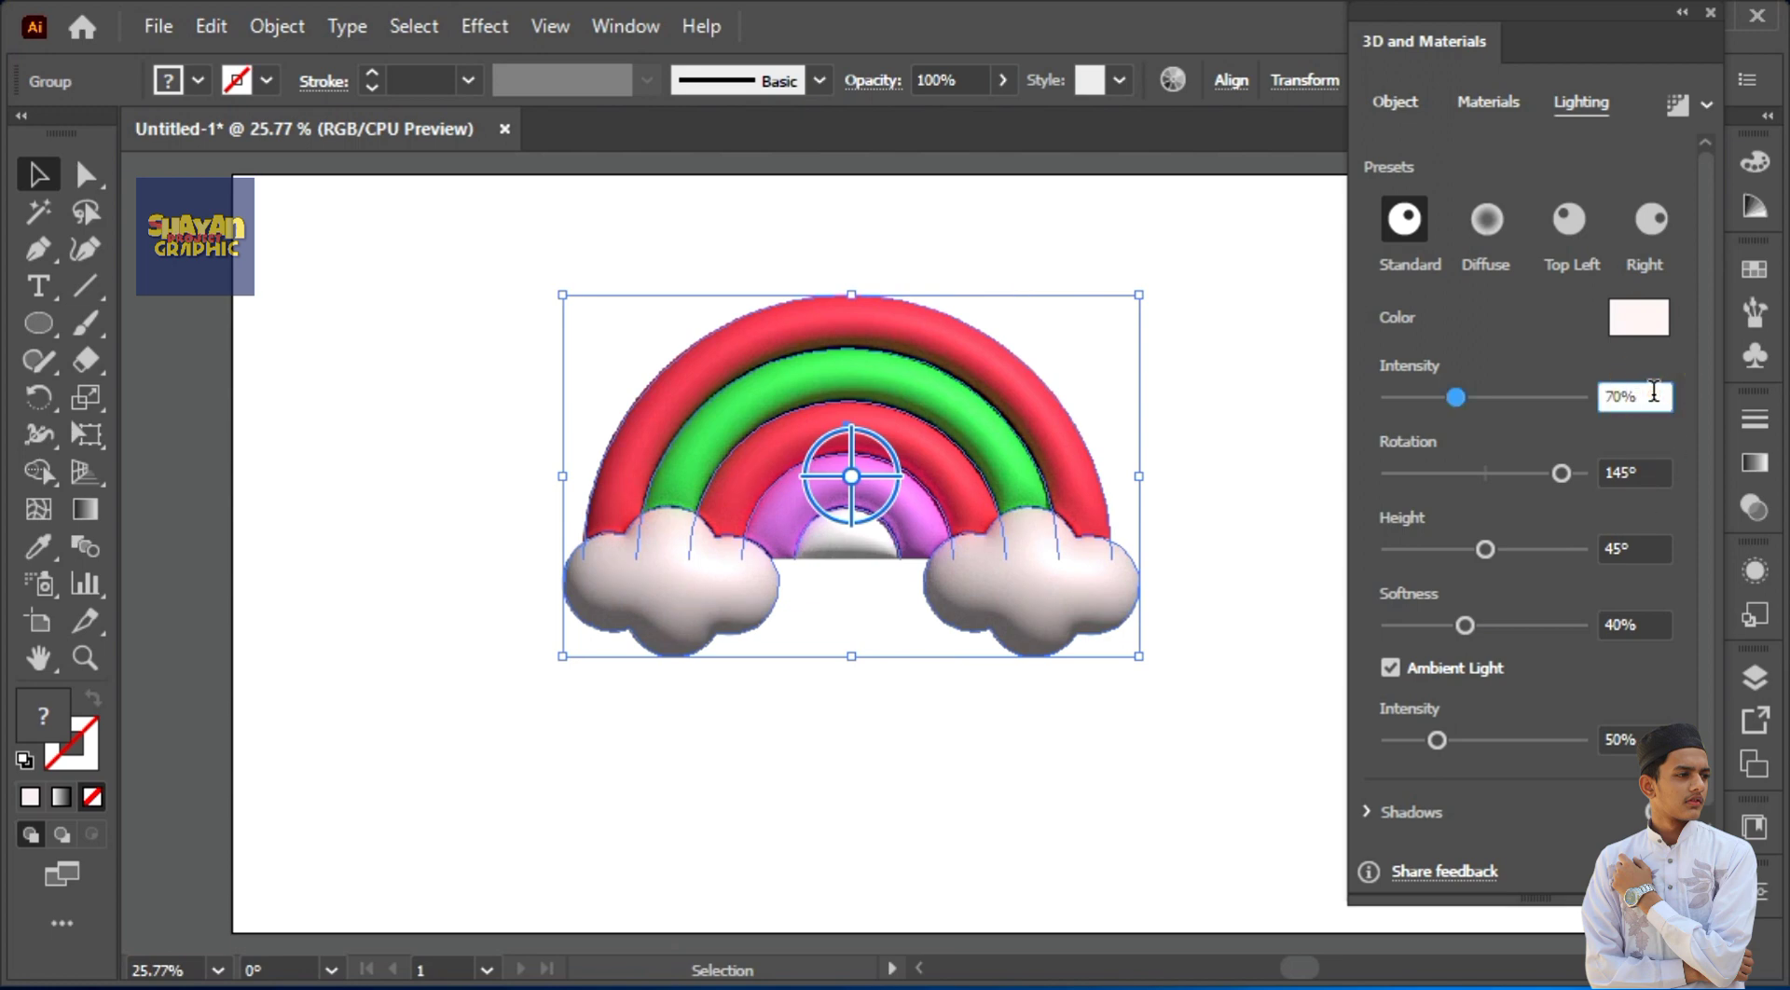
pyautogui.press('BackSpace')
pyautogui.press('BackSpace')
pyautogui.press('BackSpace')
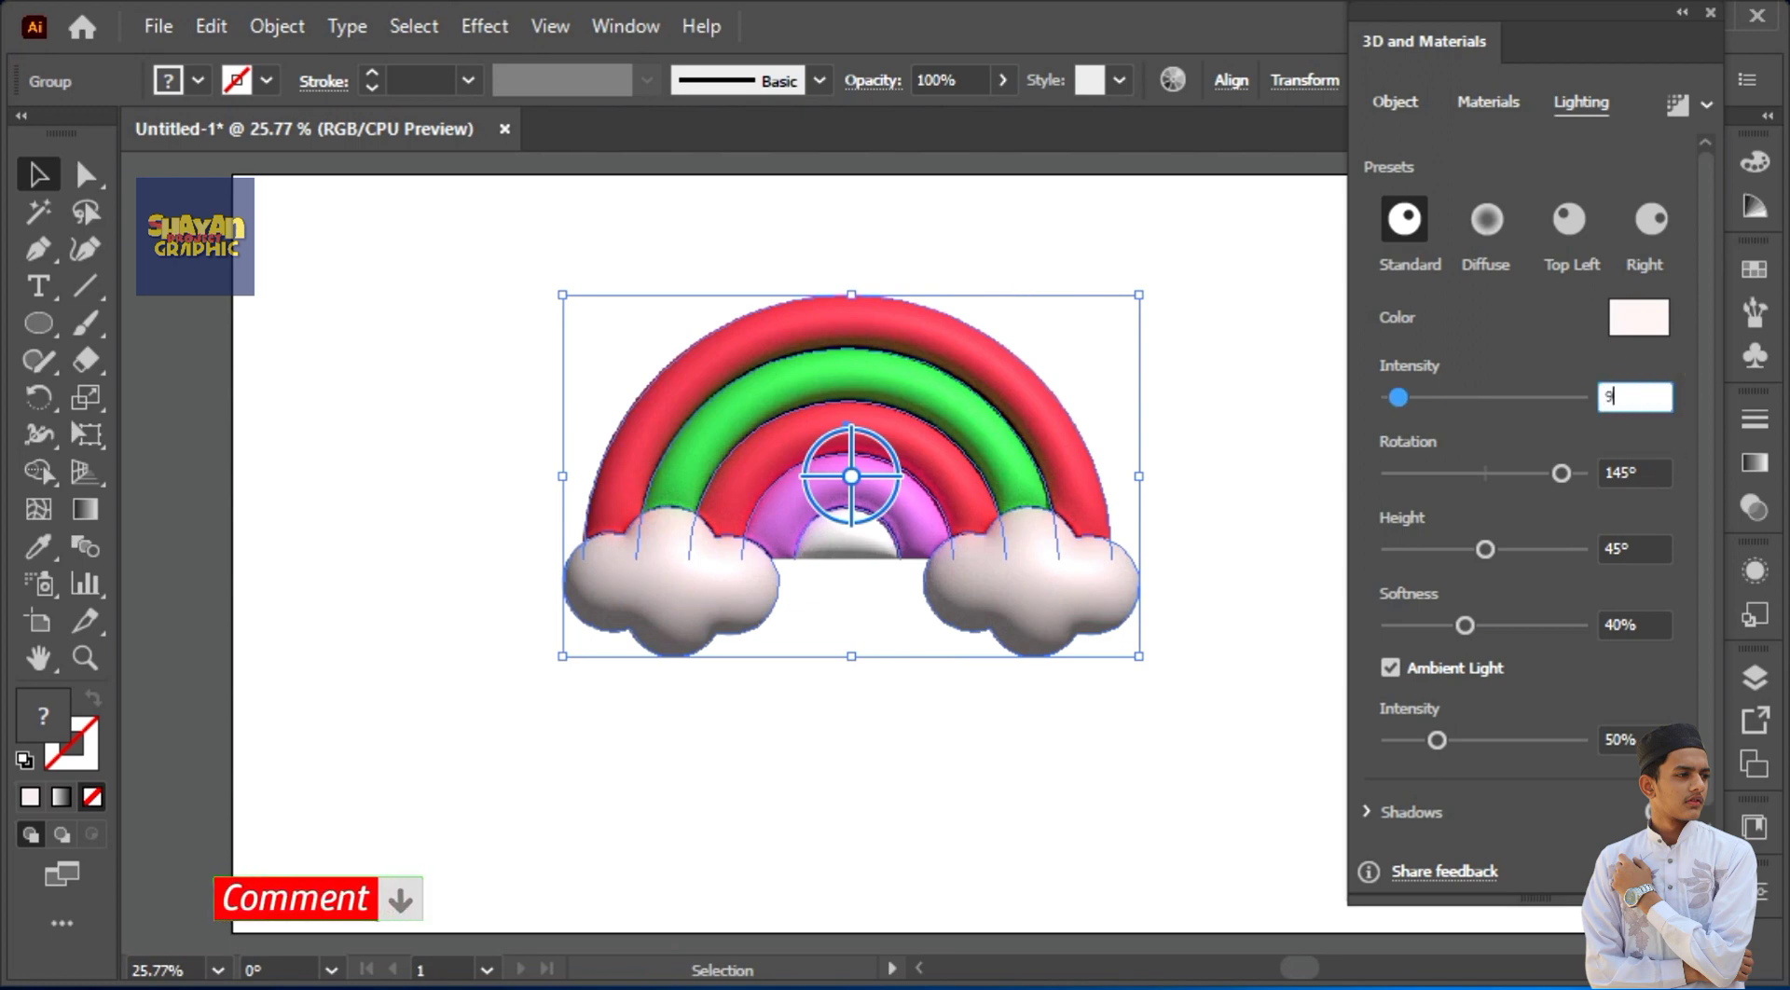
pyautogui.write('97')
# Step: Set the 3D light's rotation to 90°
pyautogui.click(1660, 474)
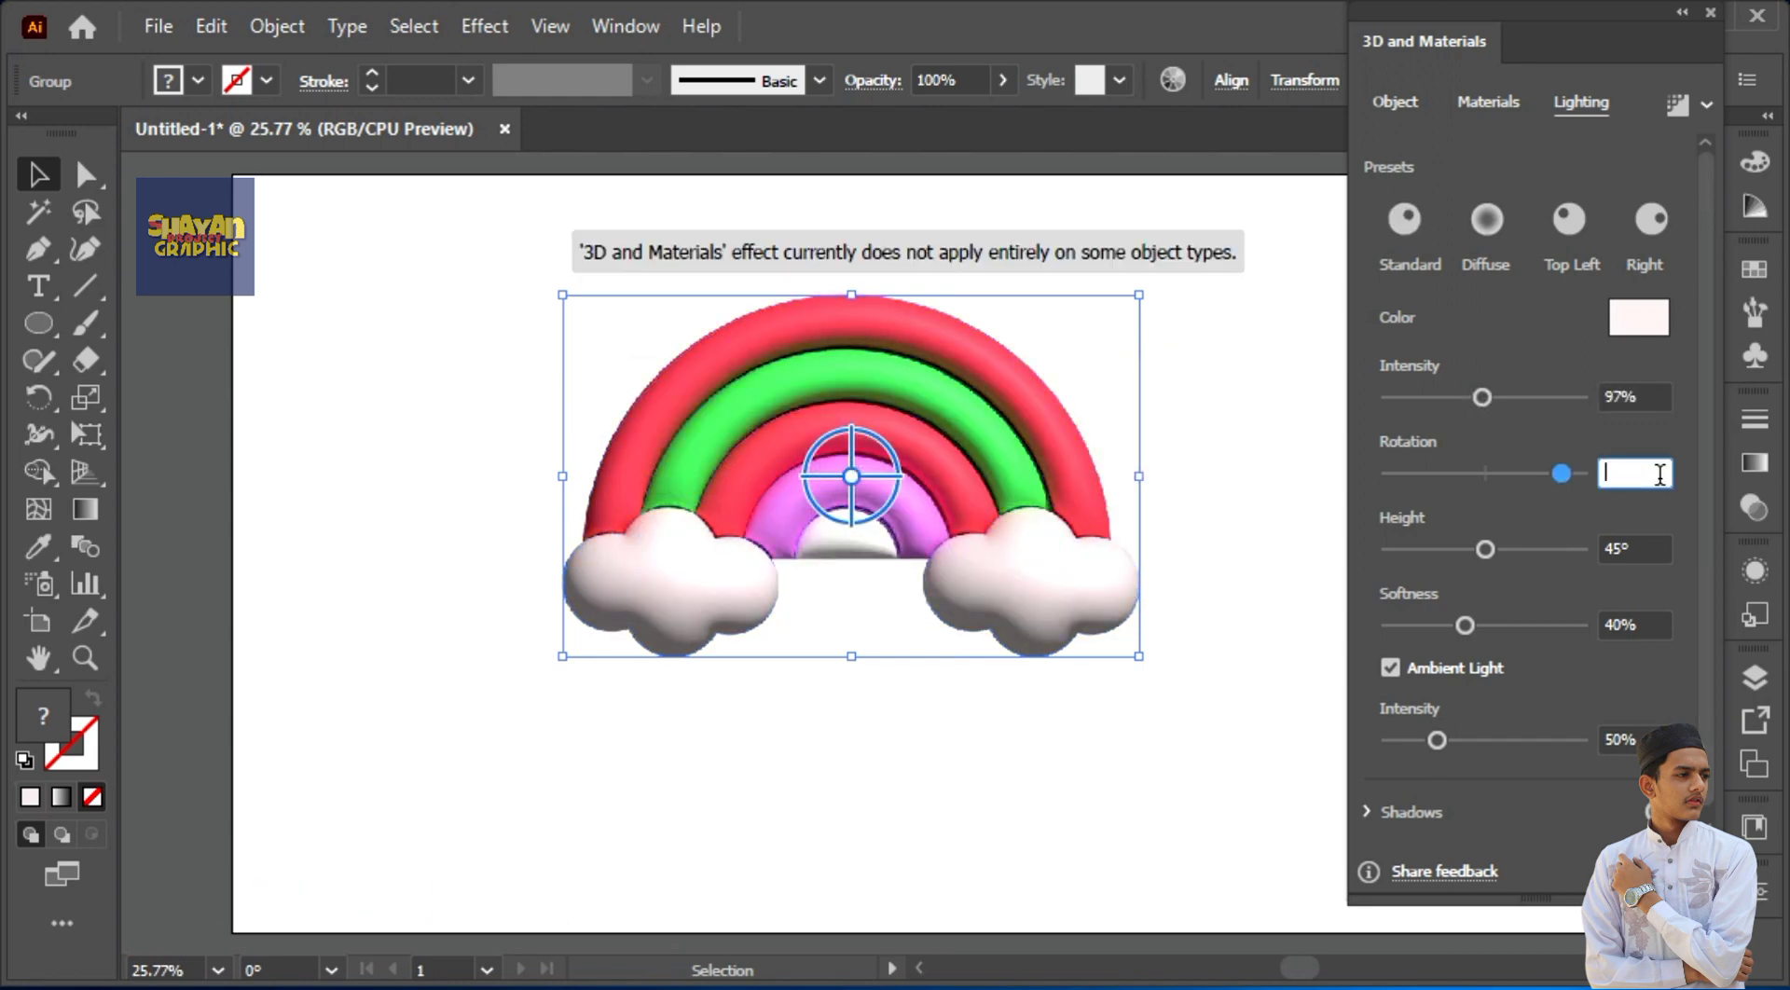
pyautogui.write('91')
pyautogui.press('Return')
pyautogui.write('90')
pyautogui.press('Tab')
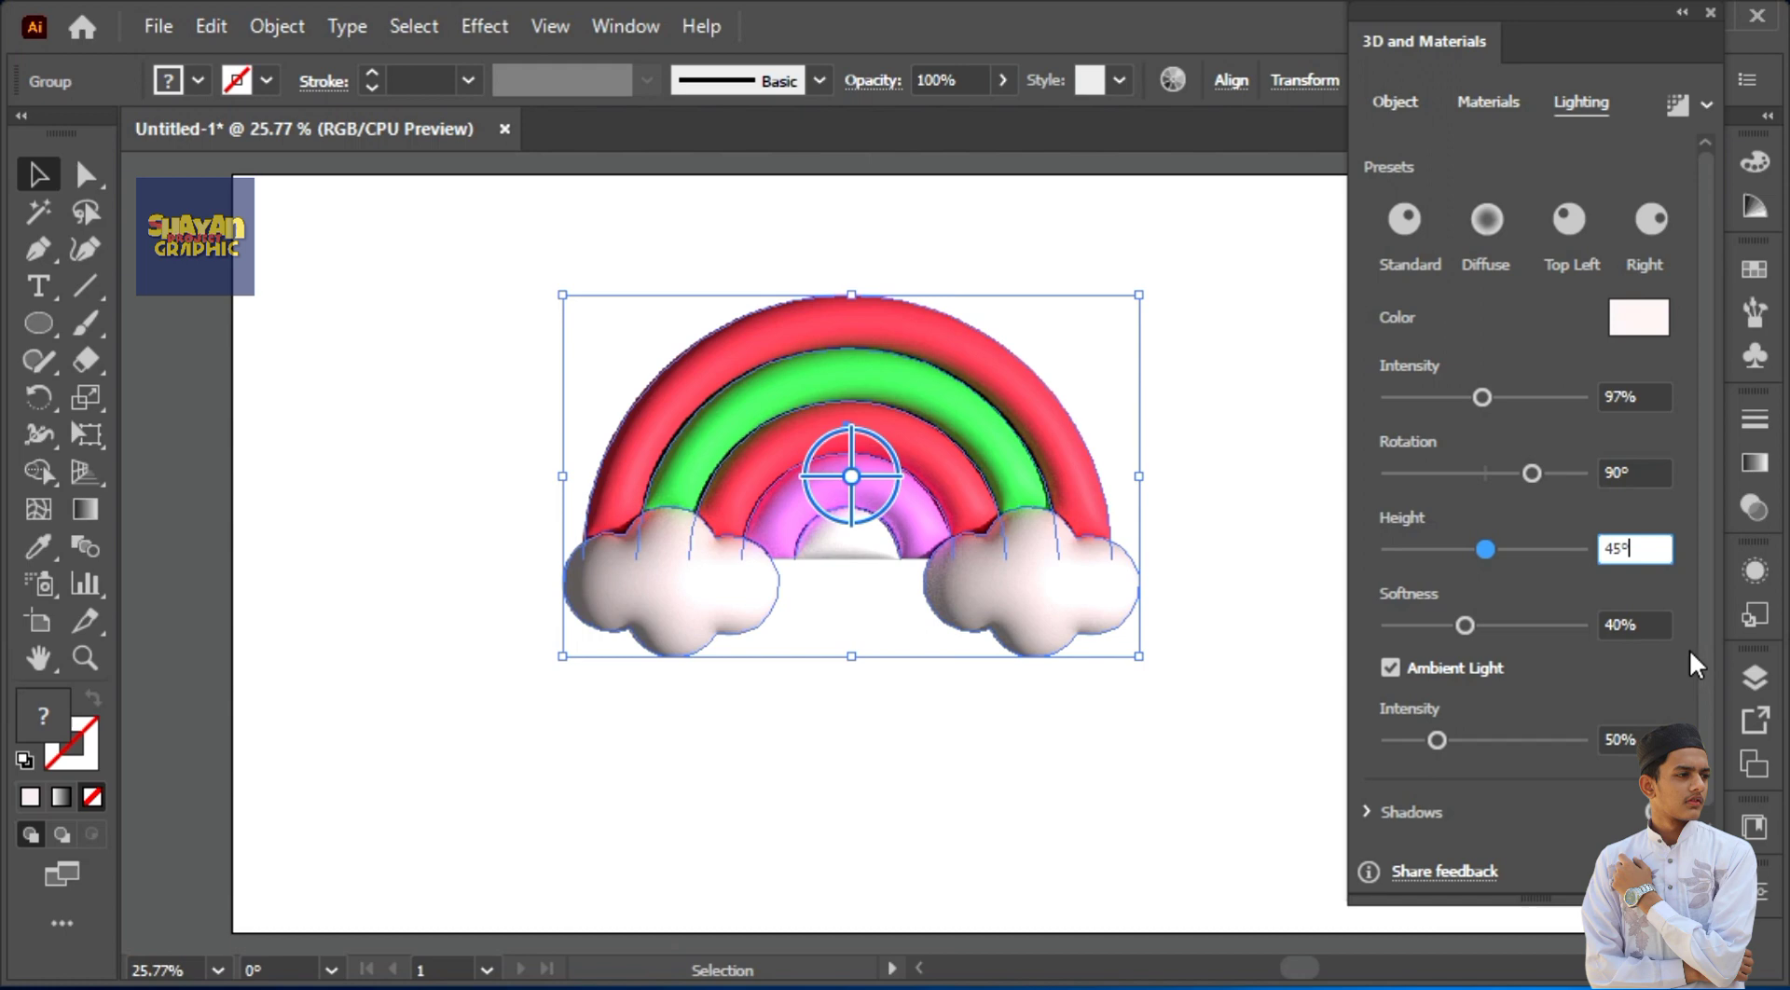
# Step: Set the 3D light's softness to 90%
pyautogui.click(1650, 624)
pyautogui.press('BackSpace')
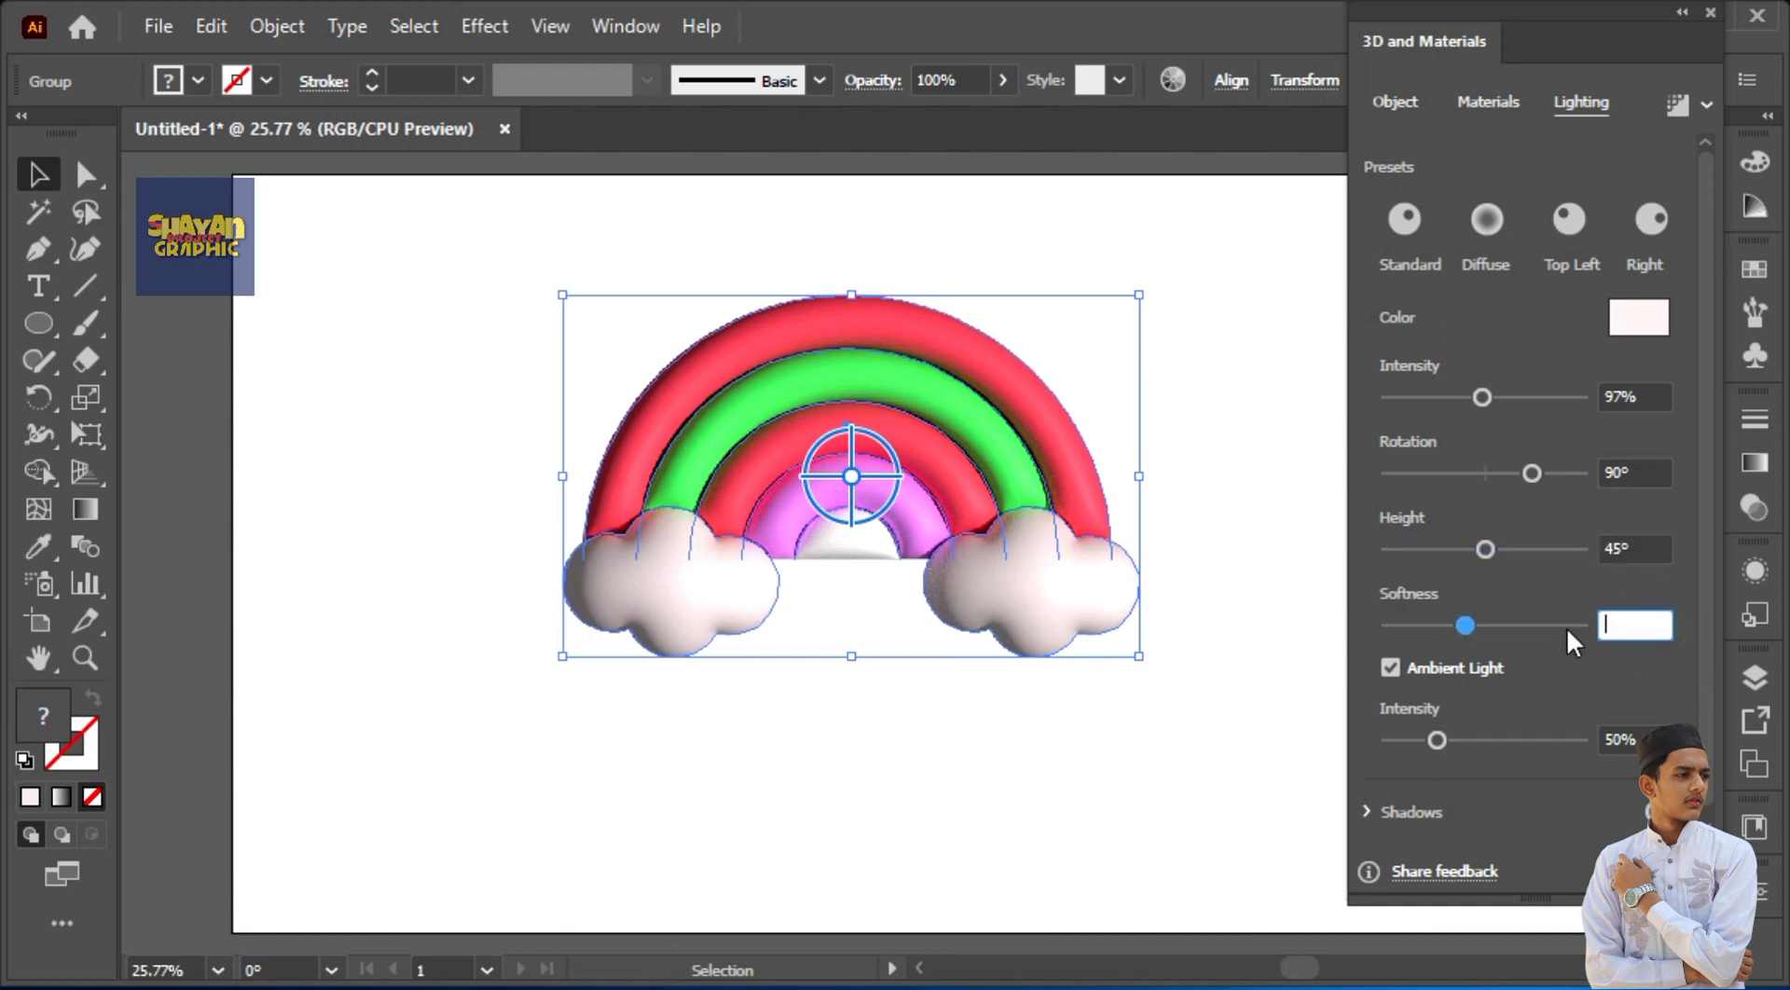
pyautogui.write('90')
# Step: Turn on shadows behind the 3D rainbow group and render it with ray tracing
pyautogui.moveTo(1704, 657); pyautogui.dragTo(1706, 707)
pyautogui.click(1662, 812)
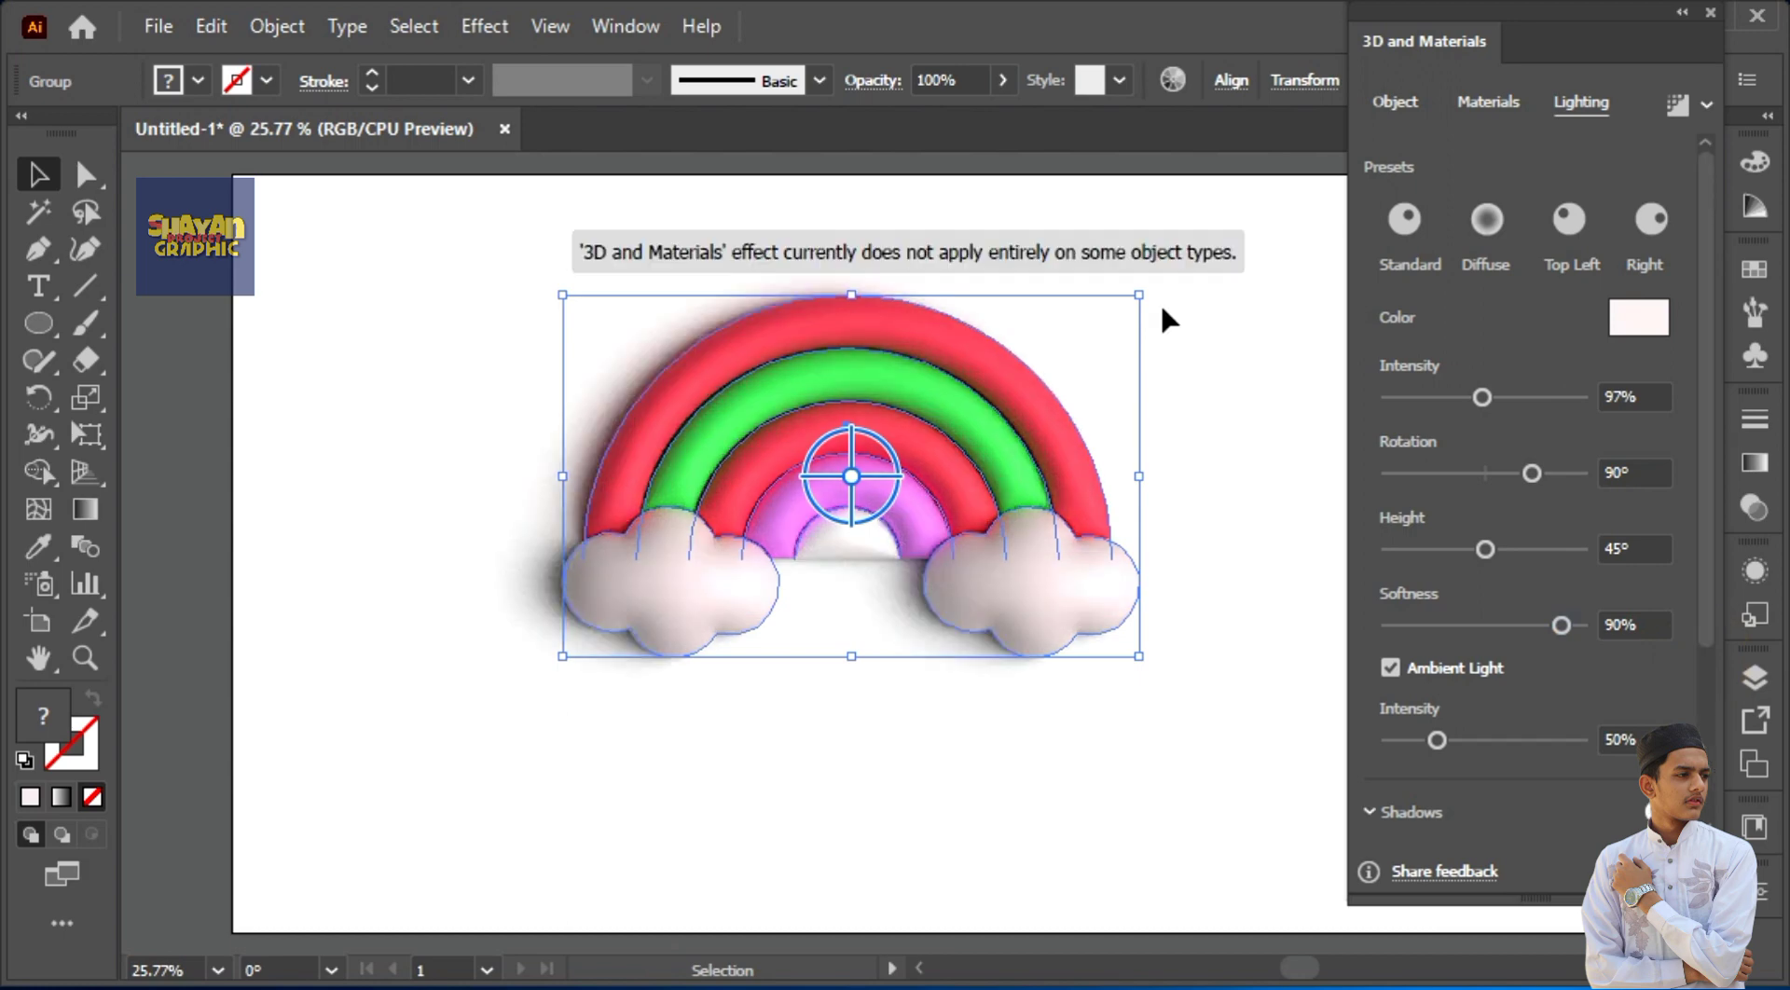
pyautogui.scroll(-5, 1539, 158)
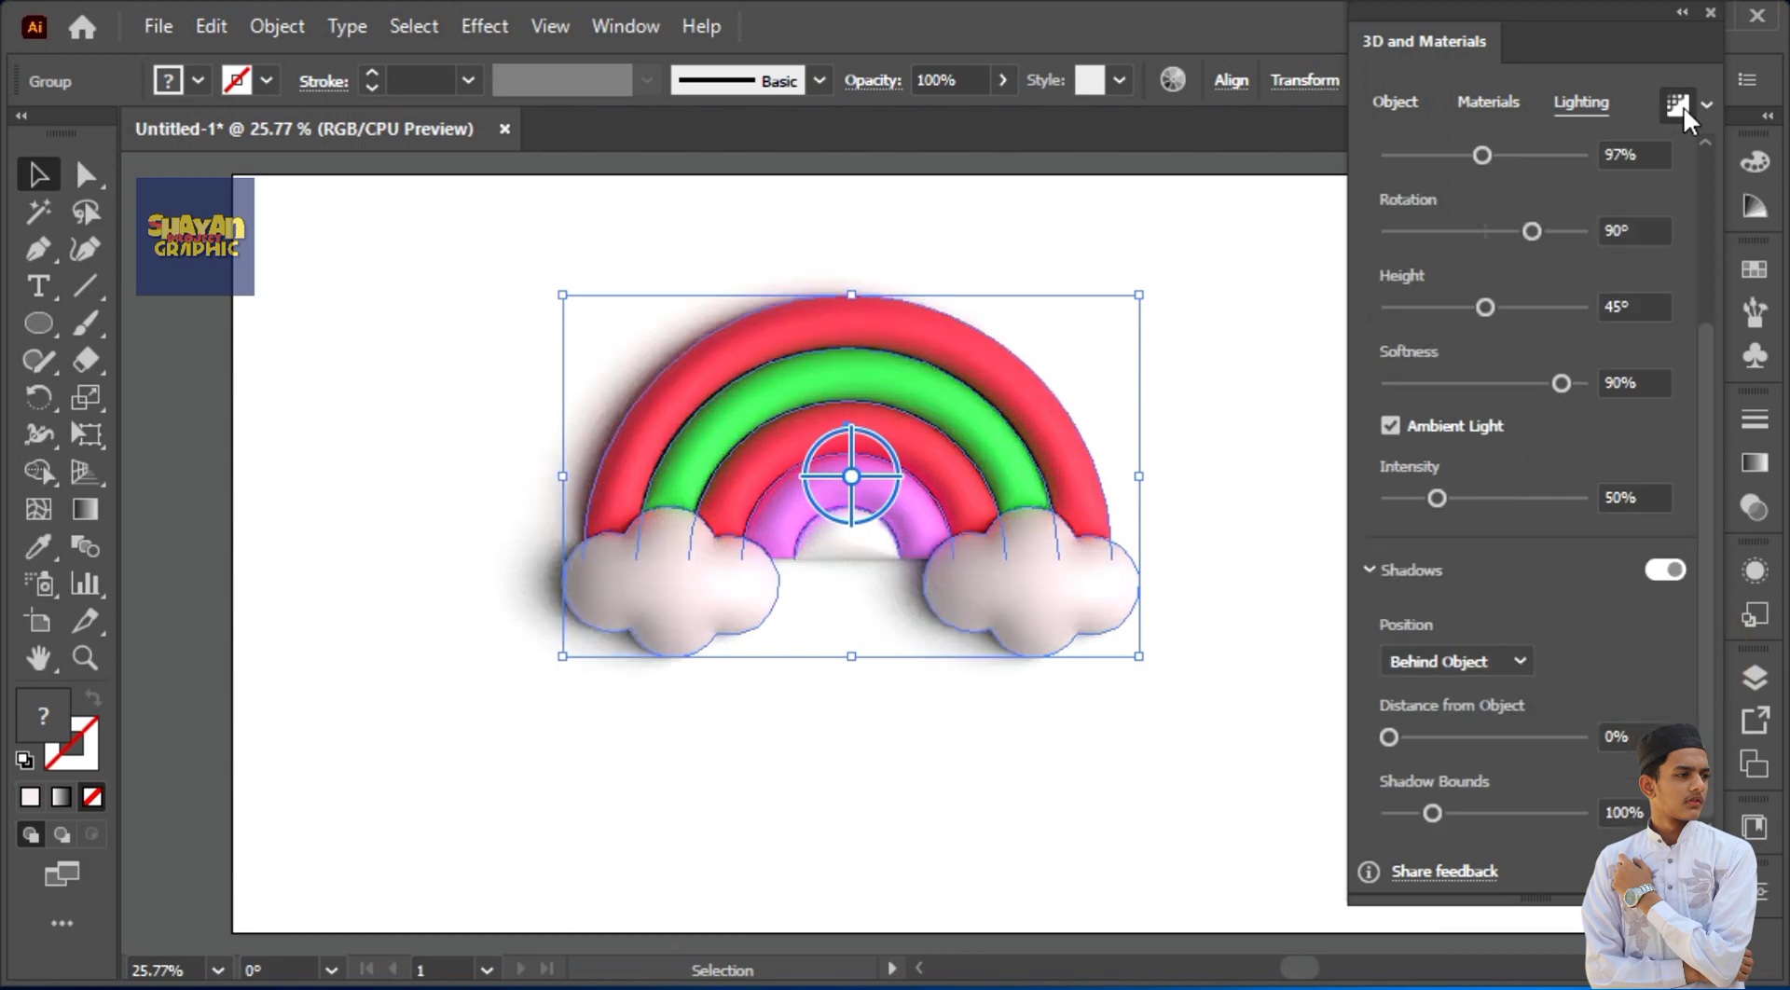
pyautogui.click(1682, 106)
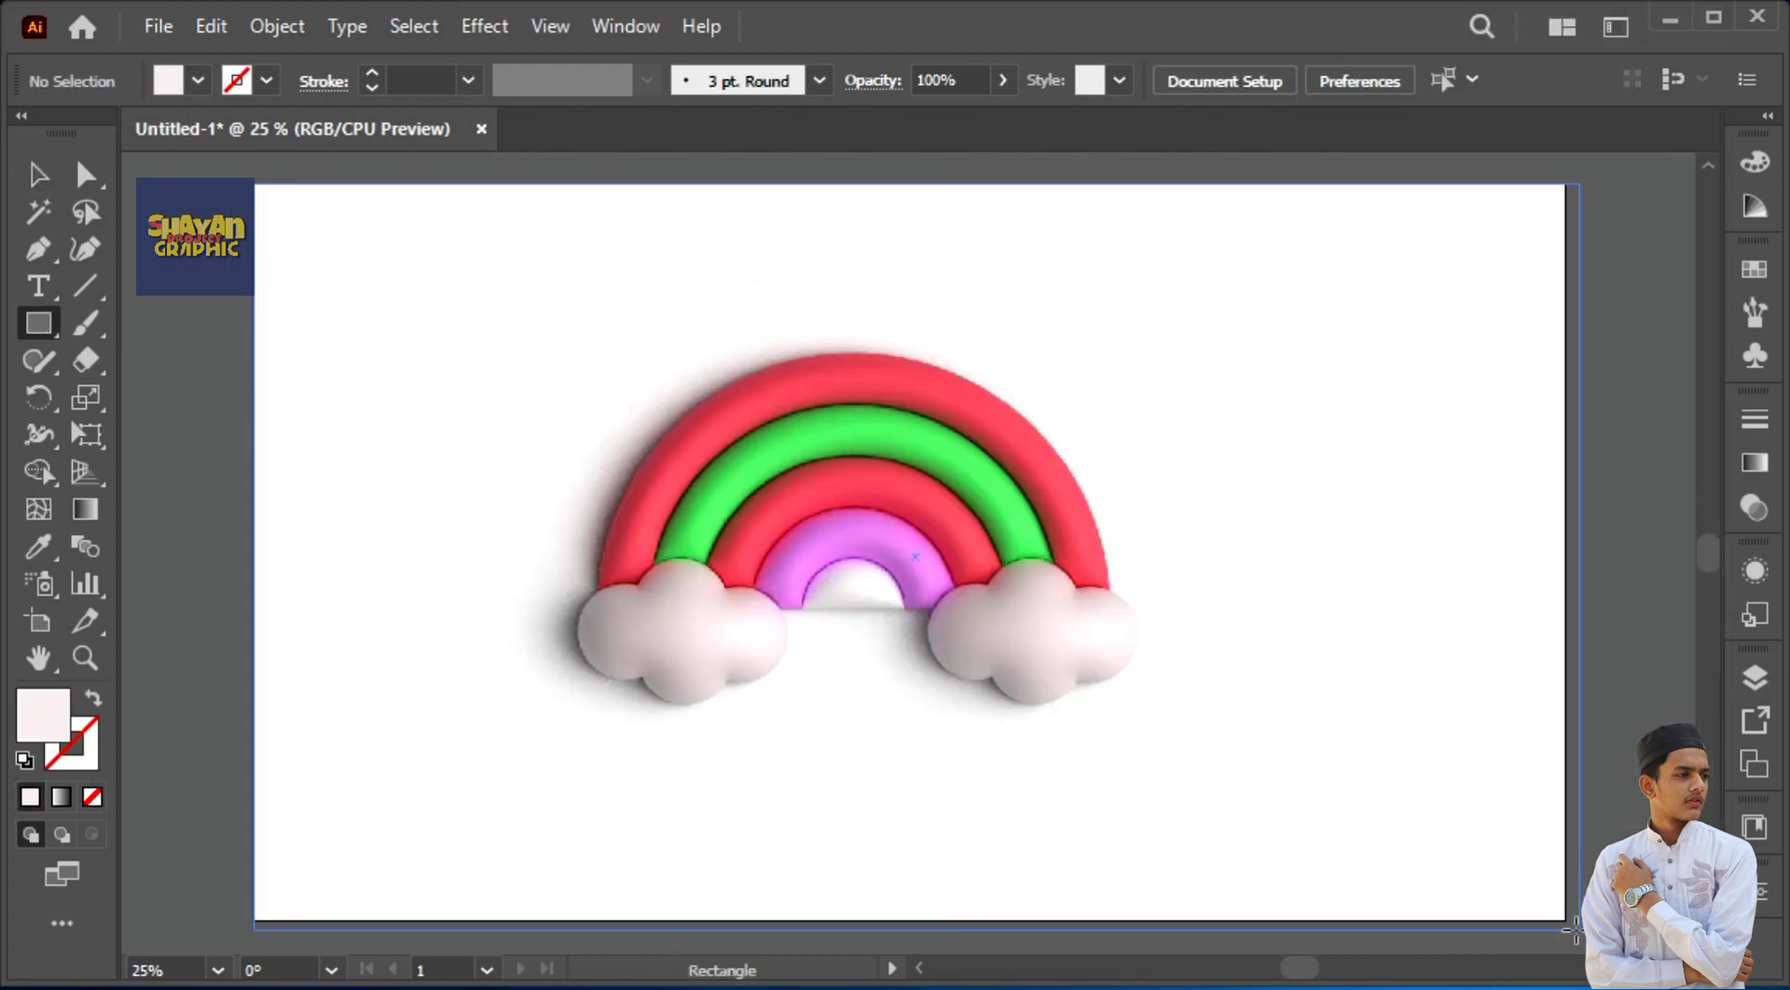
# Step: Draw a rectangle covering the whole artboard and fill it with the red f21c4a
pyautogui.moveTo(1567, 918); pyautogui.dragTo(1567, 920)
pyautogui.click(24, 180)
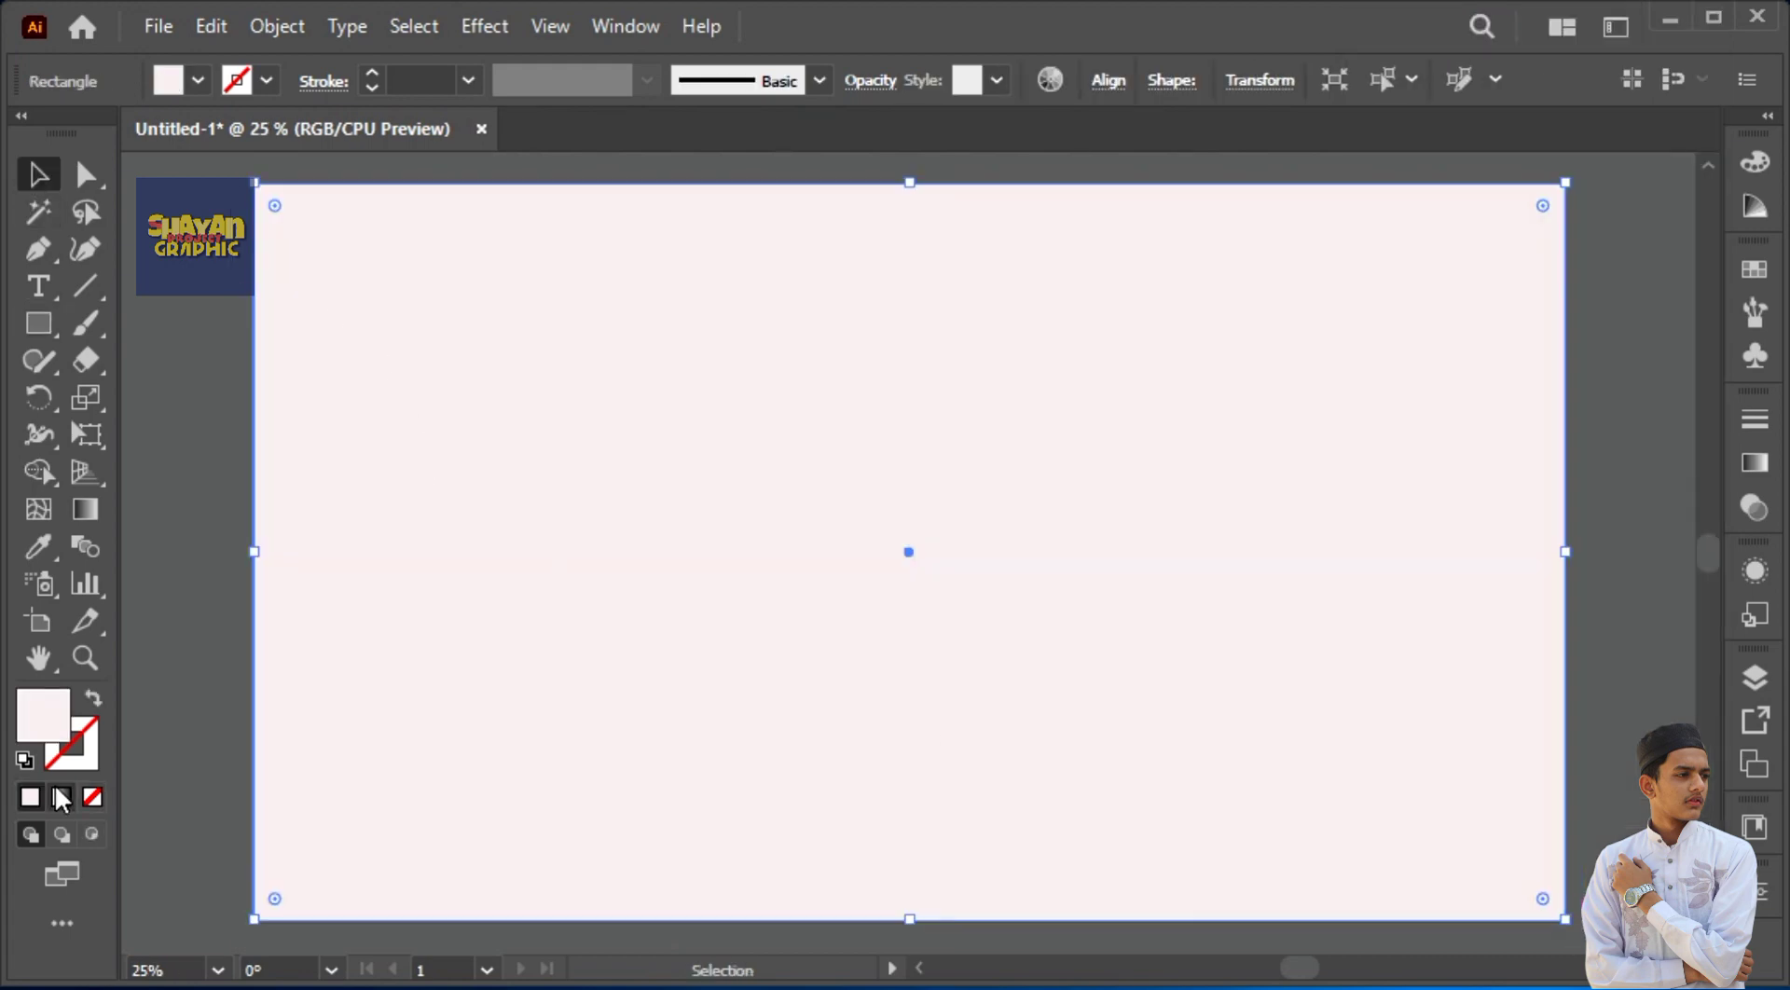
pyautogui.doubleClick(43, 737)
pyautogui.click(819, 359)
pyautogui.click(1263, 352)
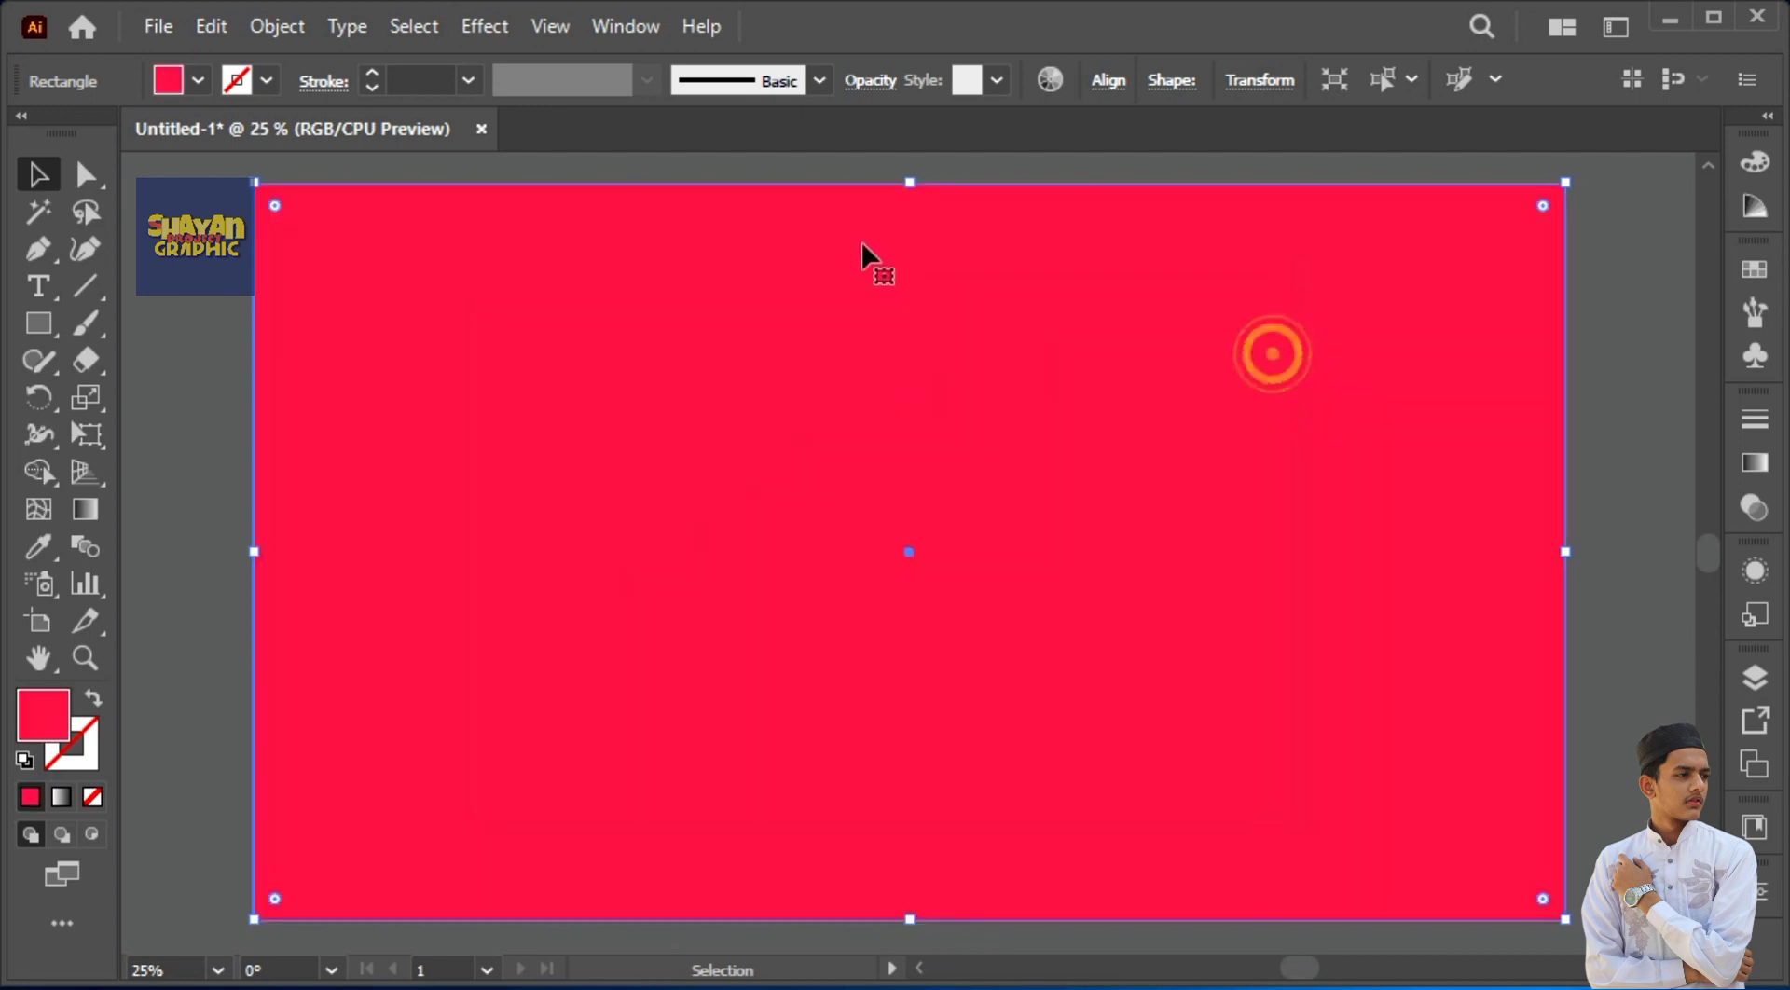
# Step: Send the red rectangle to the back, behind the 3D rainbow, and deselect it
pyautogui.rightClick(861, 244)
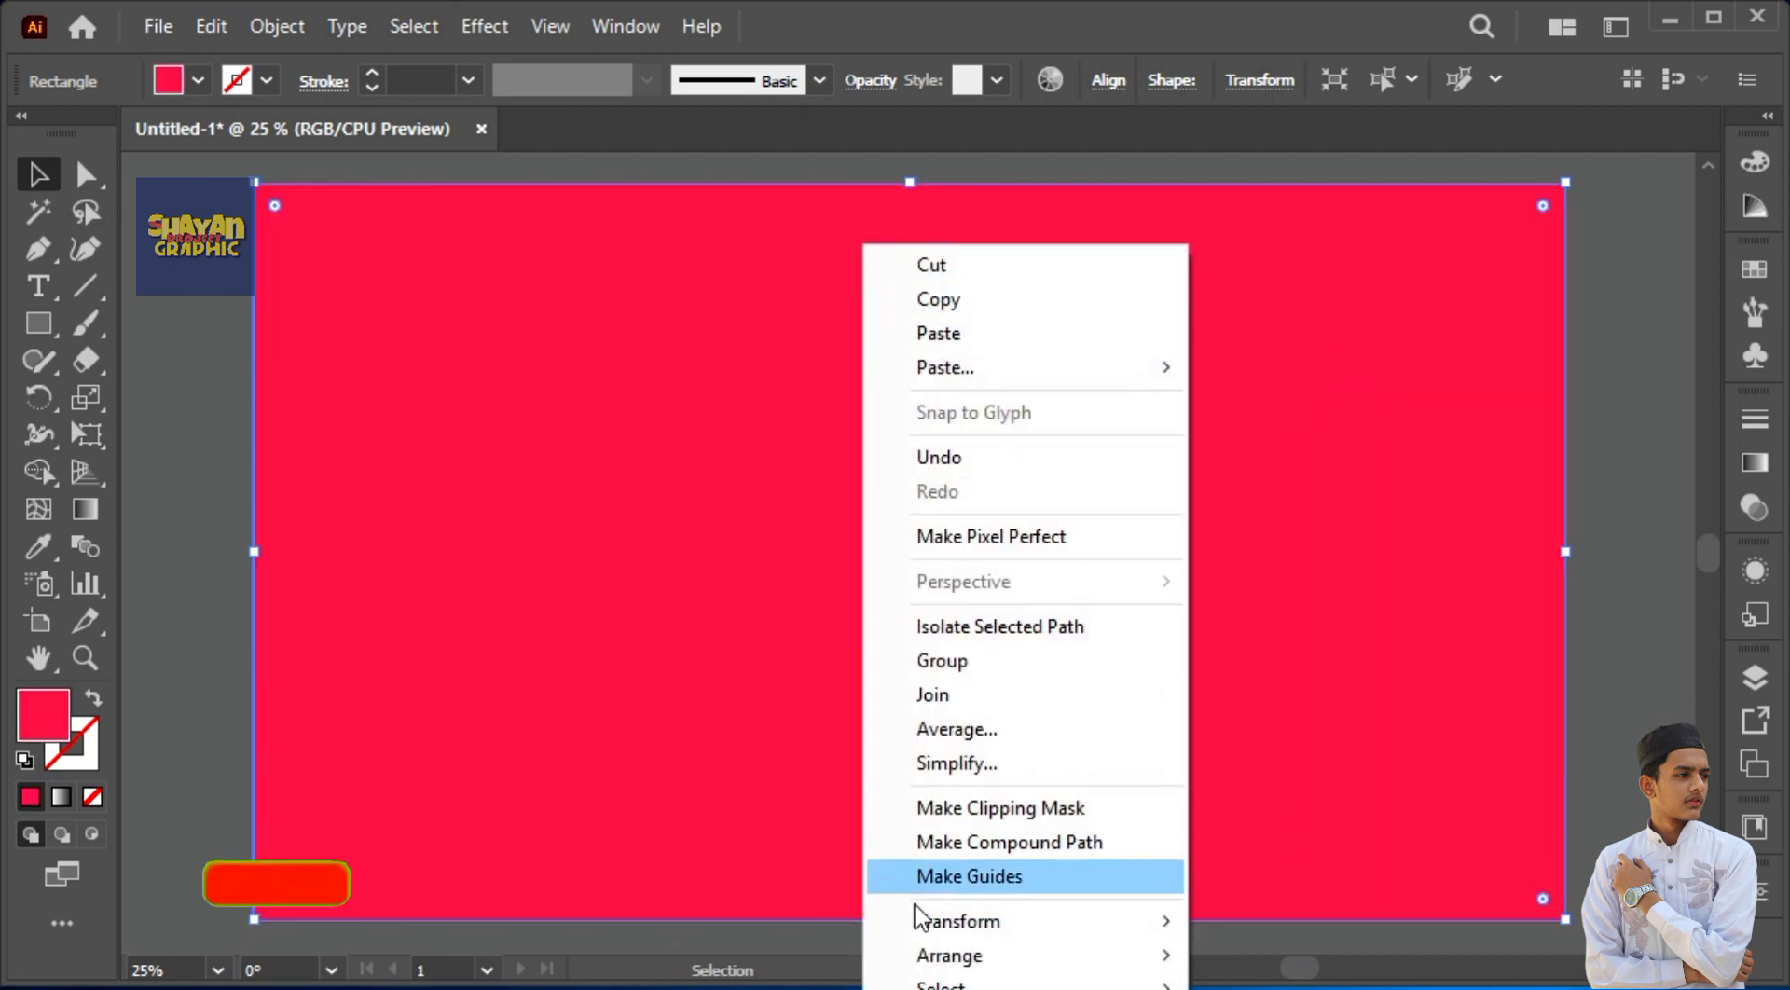
pyautogui.moveTo(1119, 985)
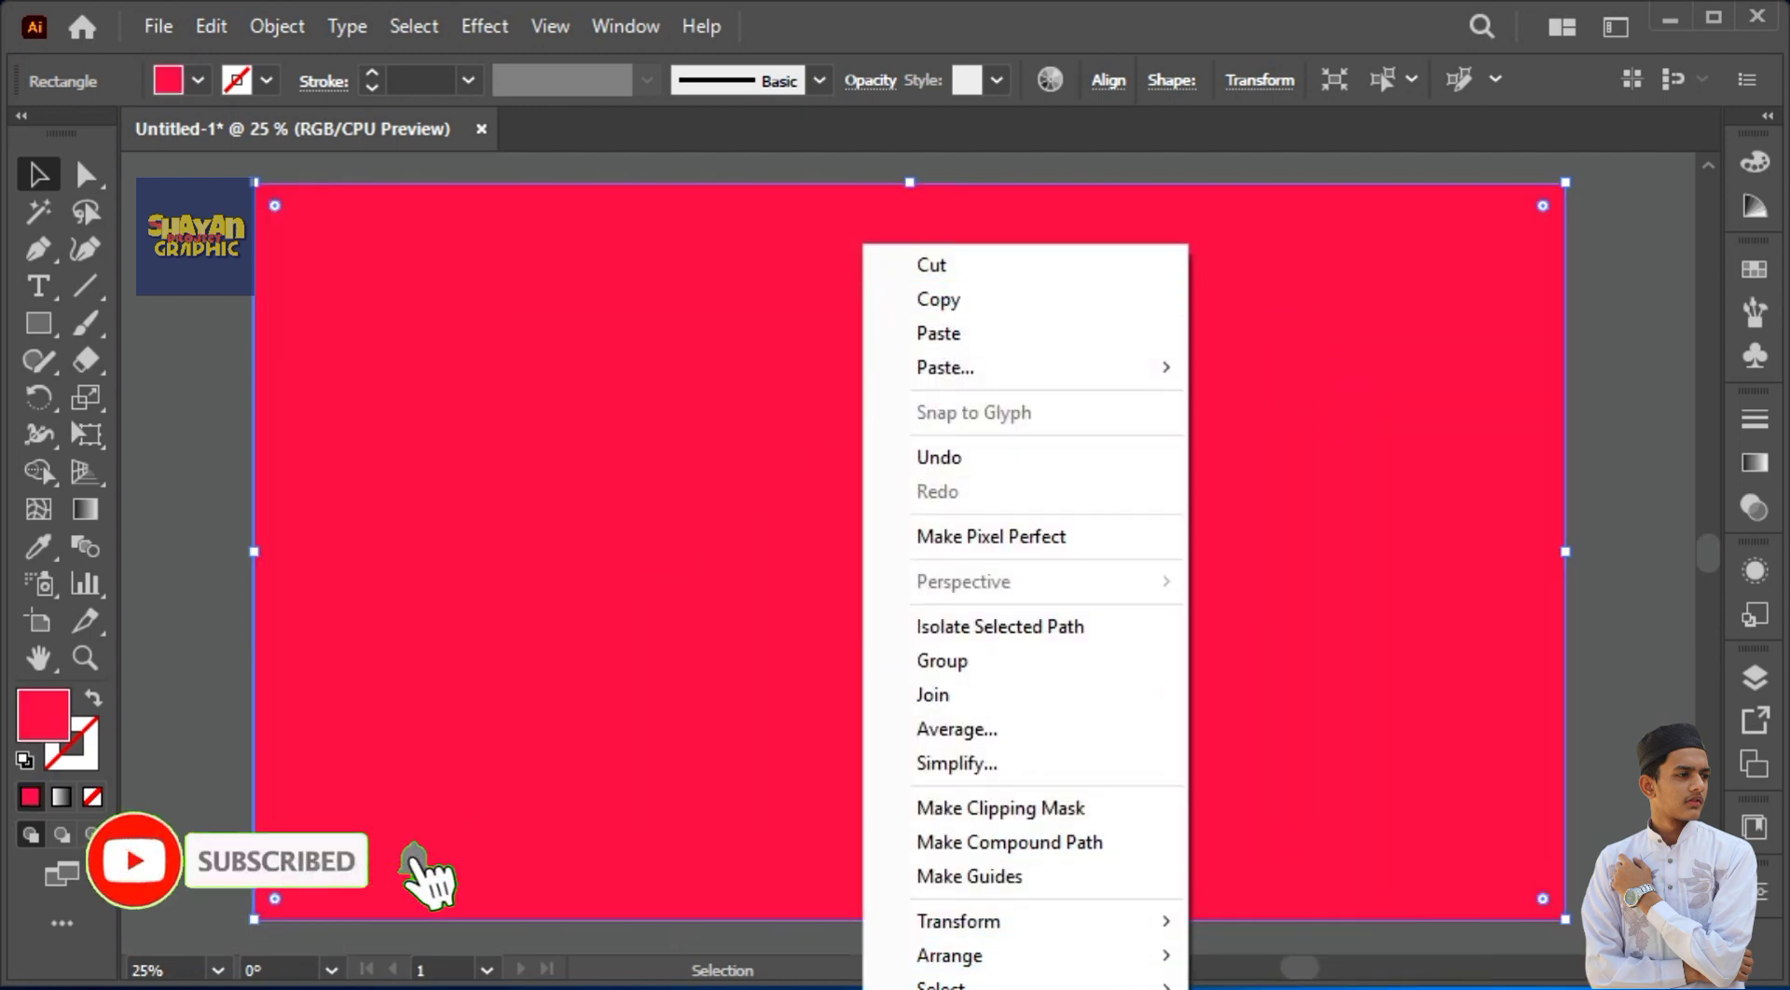
pyautogui.click(1291, 988)
pyautogui.click(1613, 747)
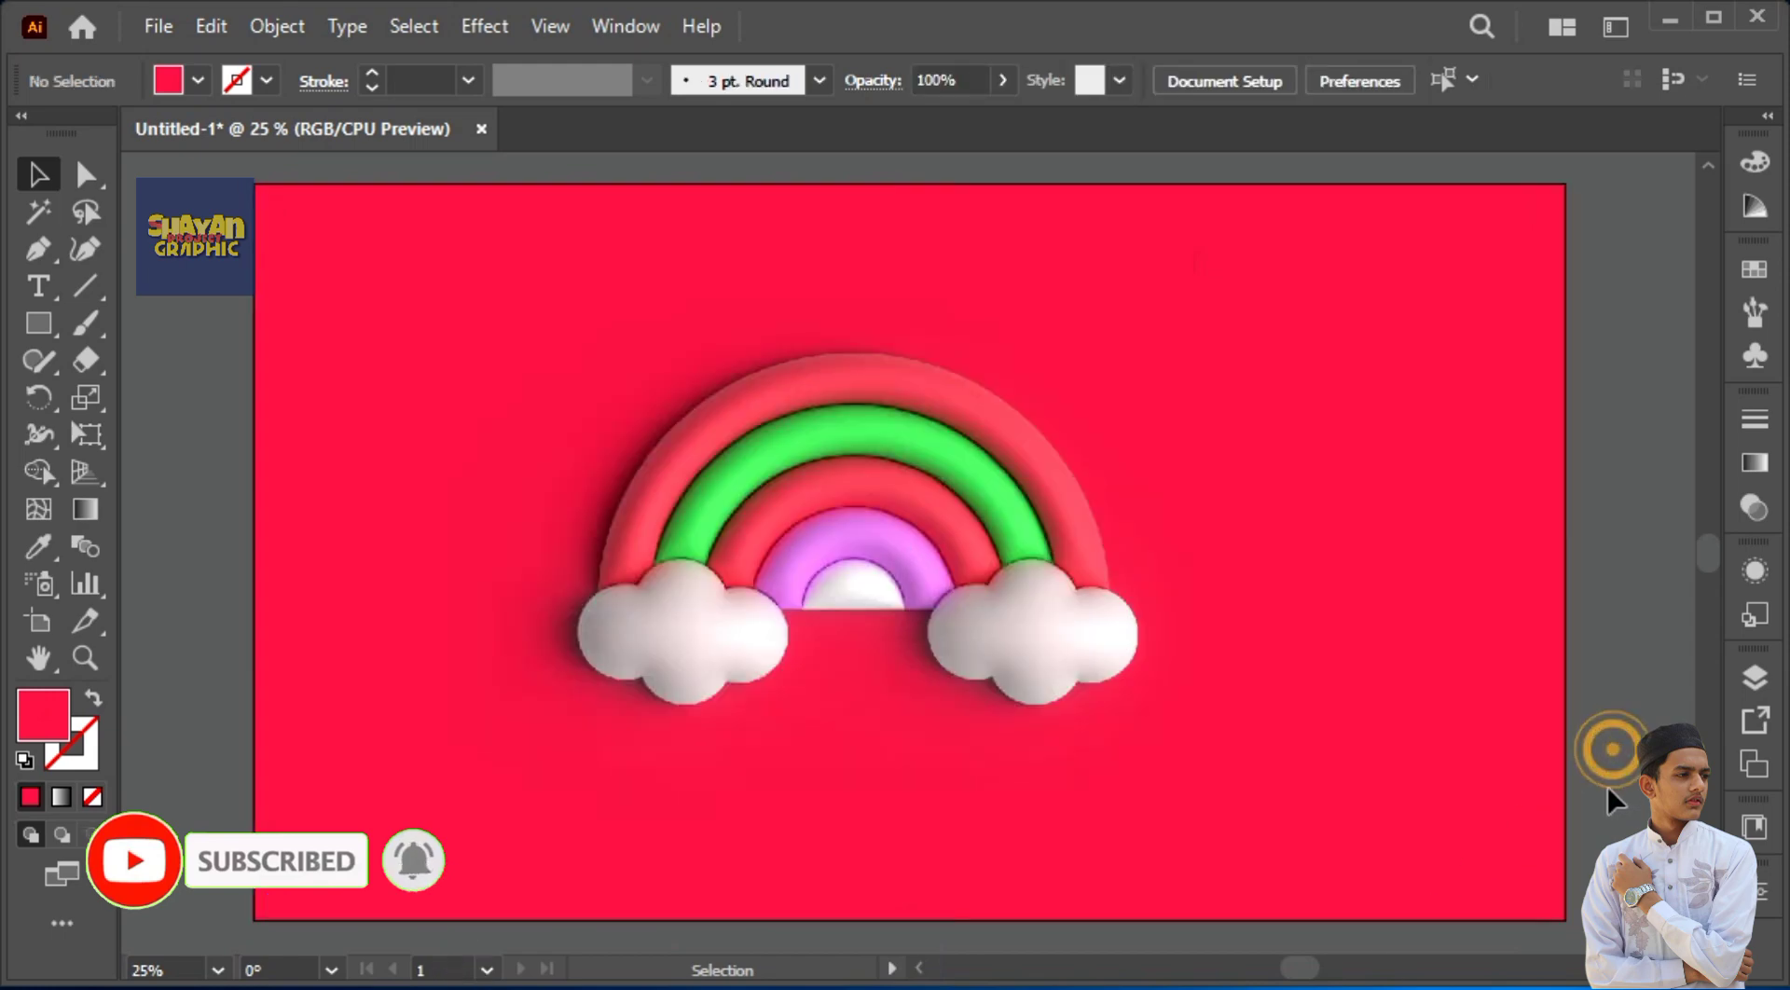
# Step: Select the background rectangle and open its fill colour for editing
pyautogui.click(1309, 682)
pyautogui.doubleClick(41, 723)
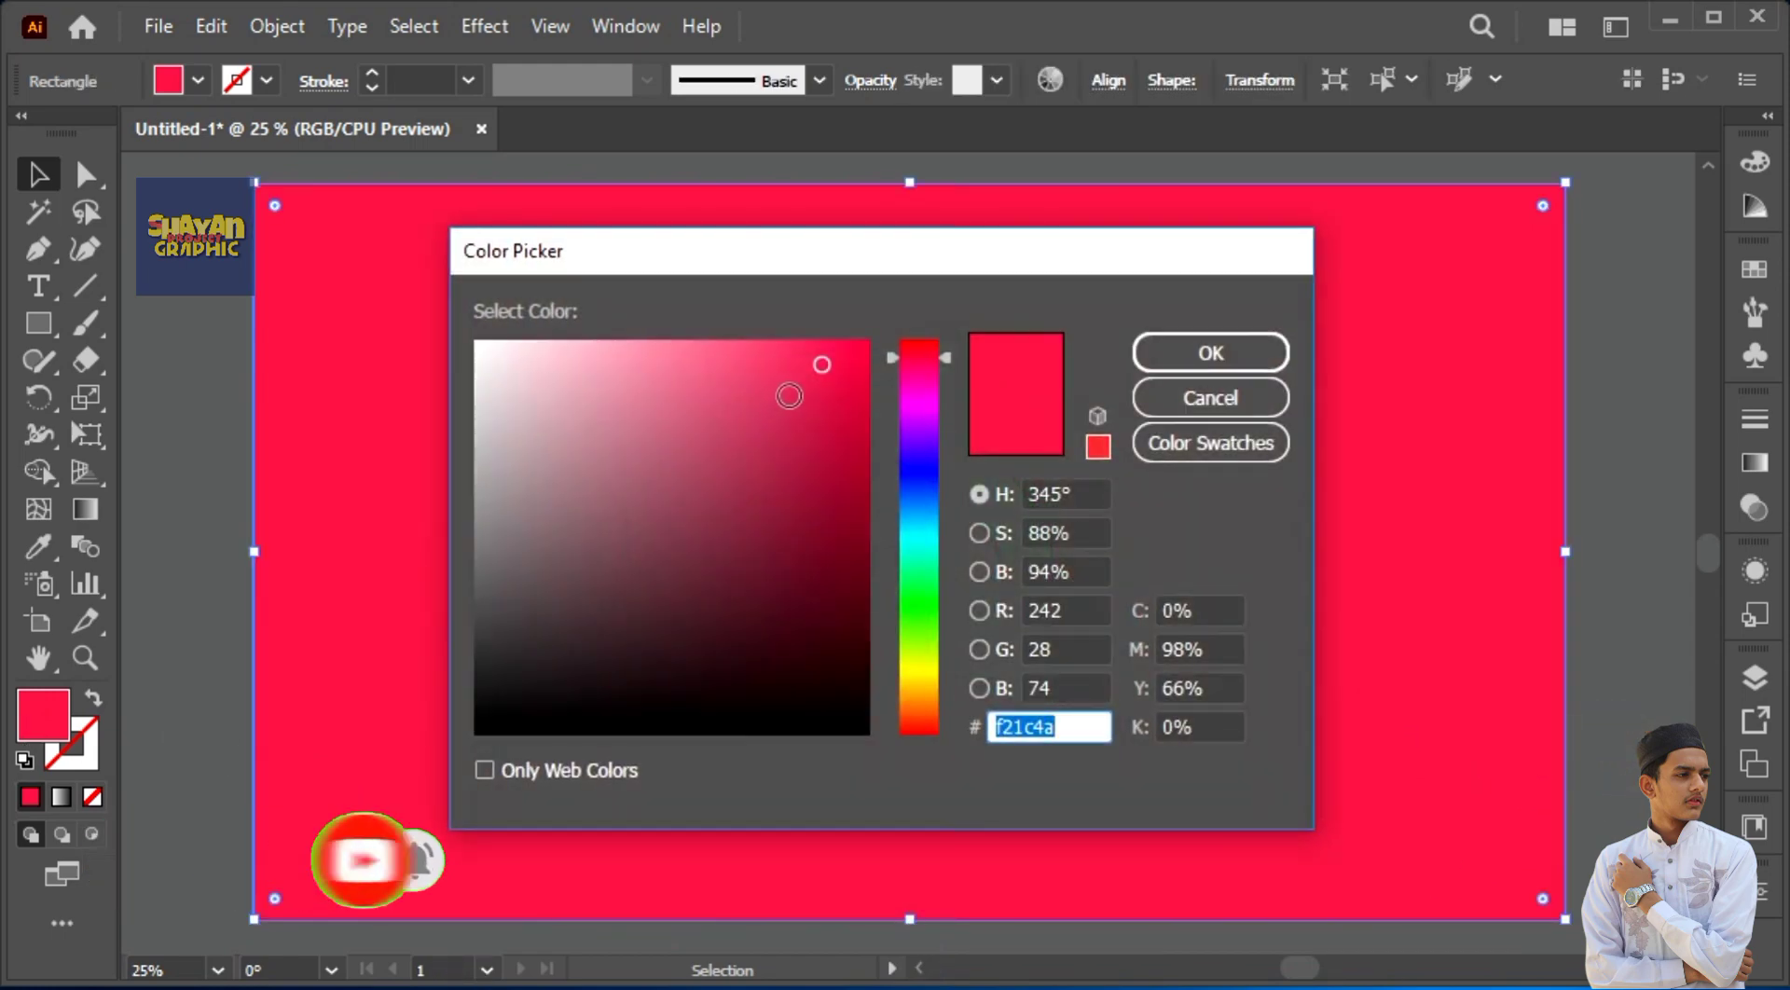